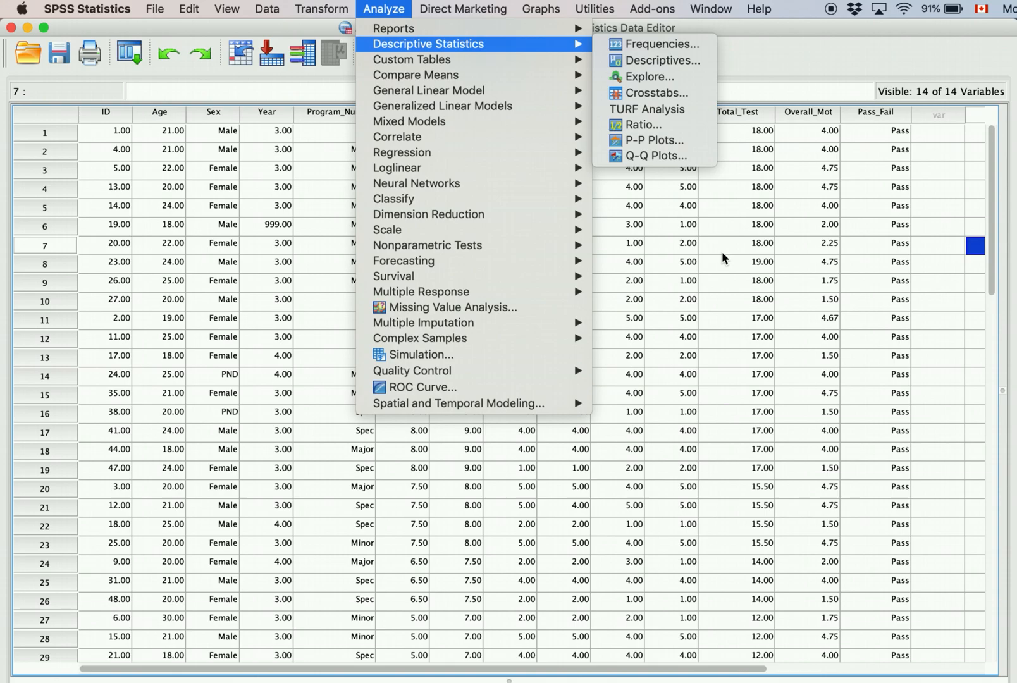
Step: Set up Frequencies for Sex, Program_Num and Pass_Fail with frequency tables switched off, dismissing the warning
click(193, 368)
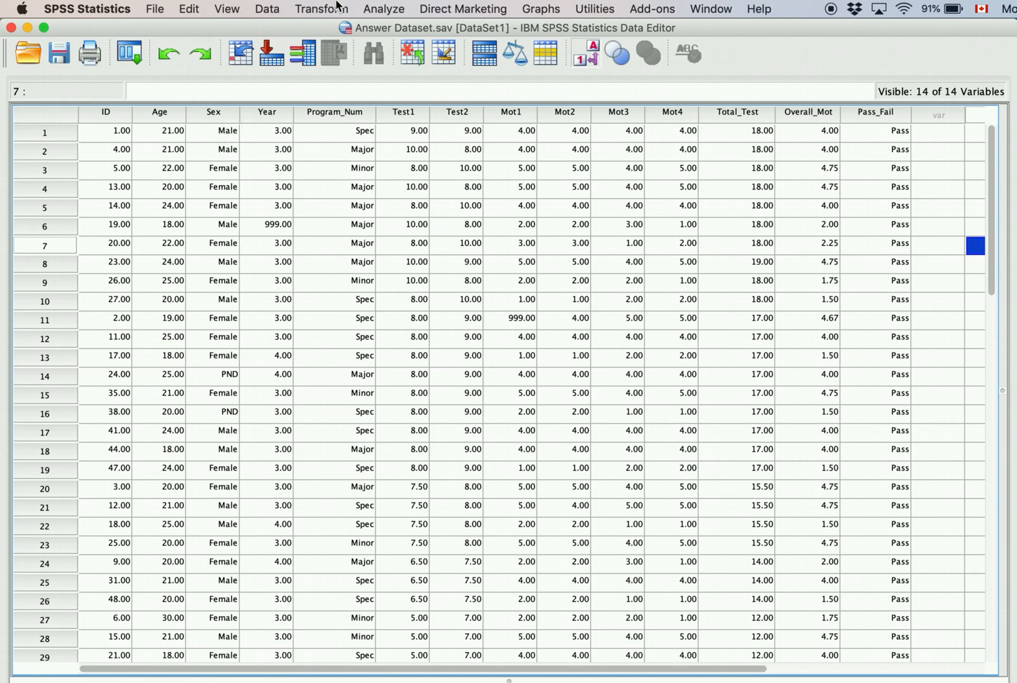
click(388, 7)
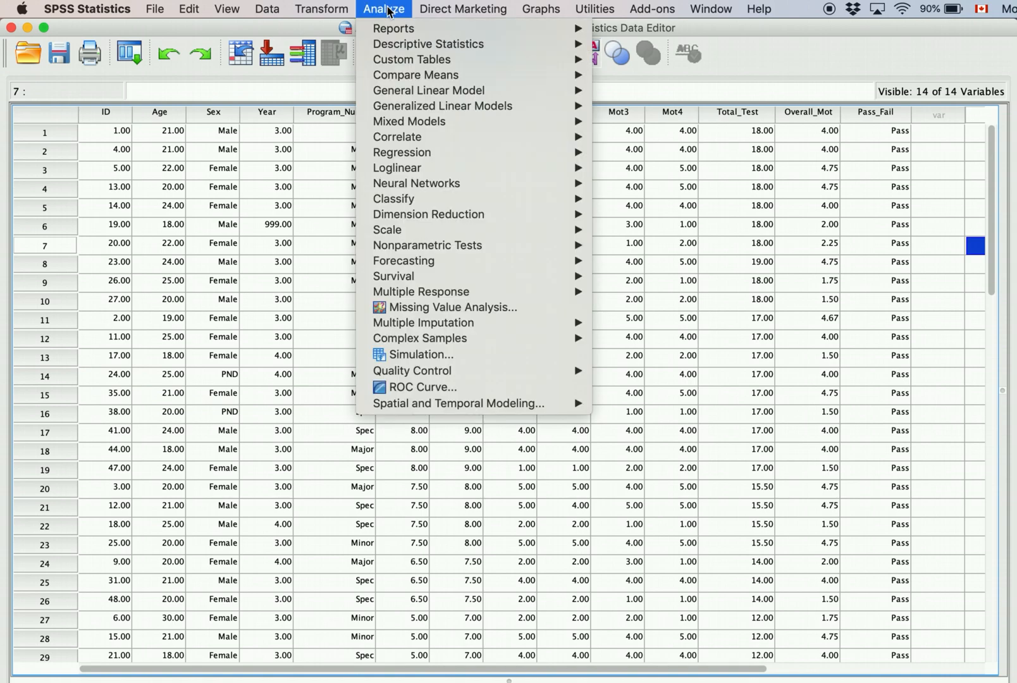
mouse_move(396, 46)
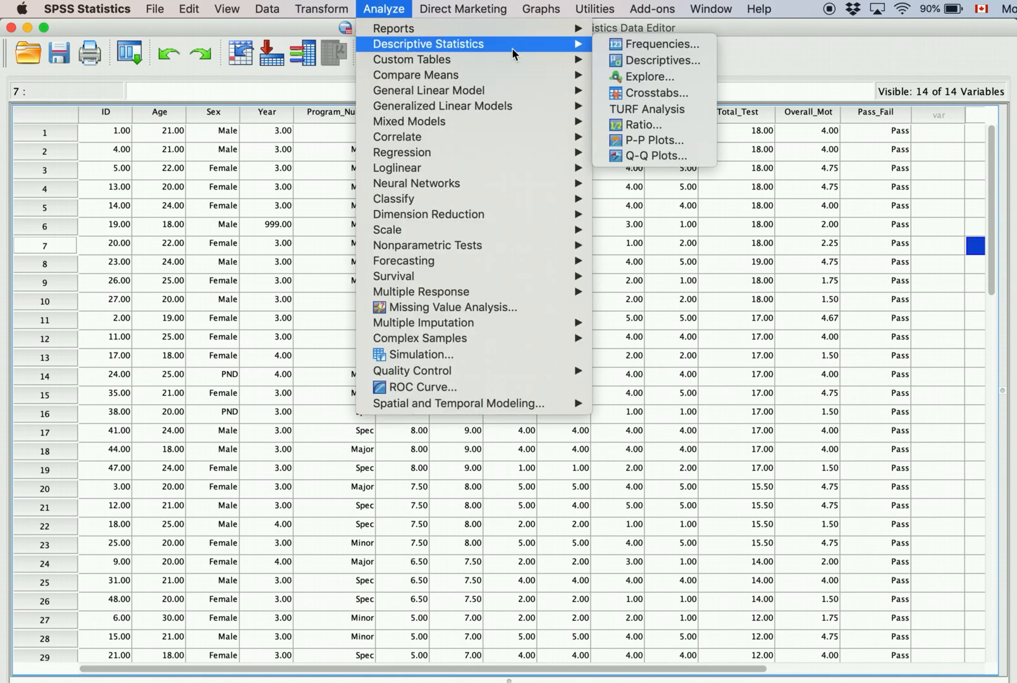
click(679, 45)
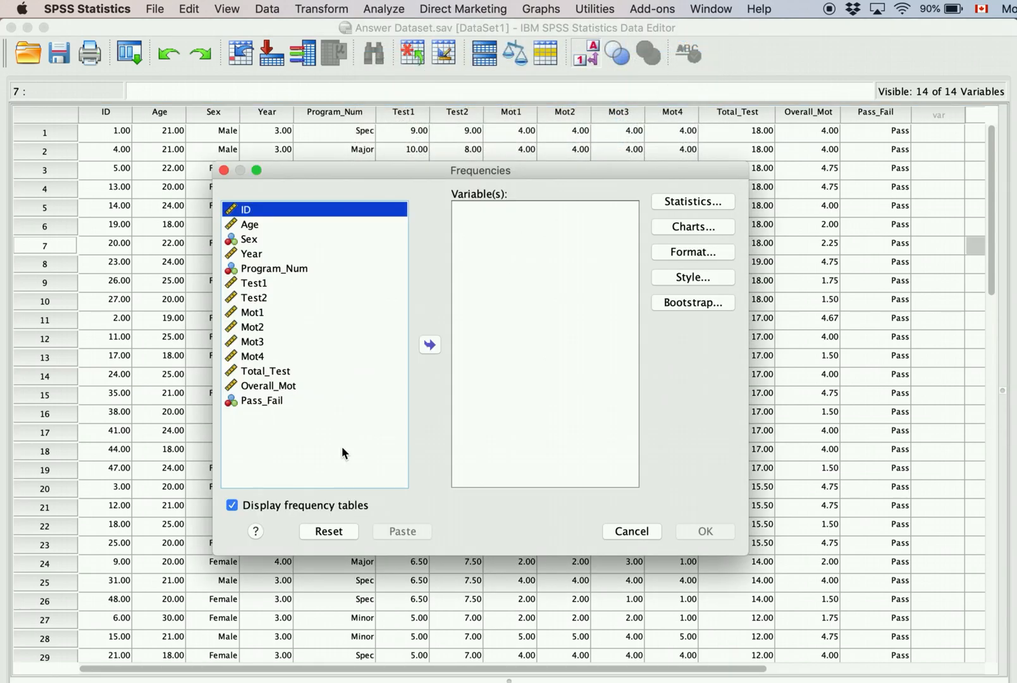
click(266, 241)
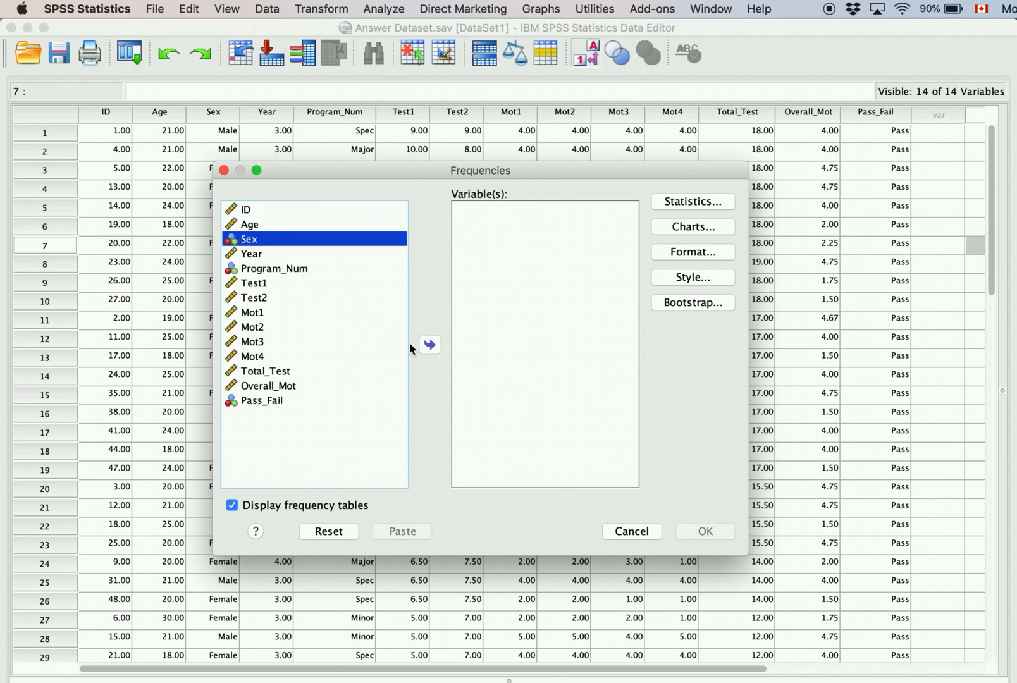
click(430, 344)
click(286, 255)
click(429, 346)
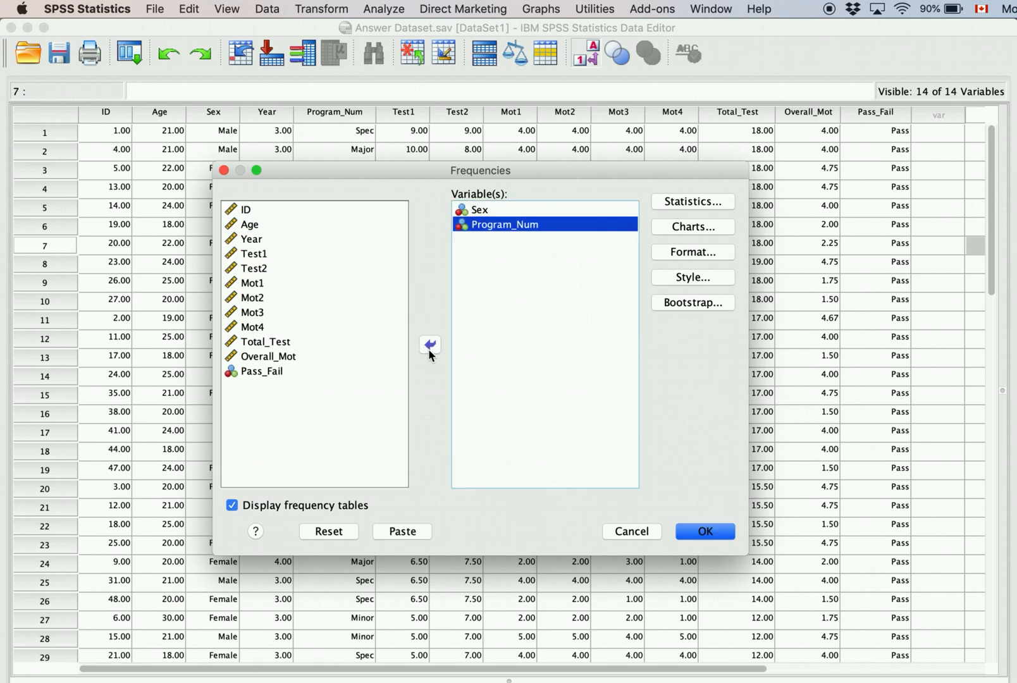
click(277, 376)
click(438, 344)
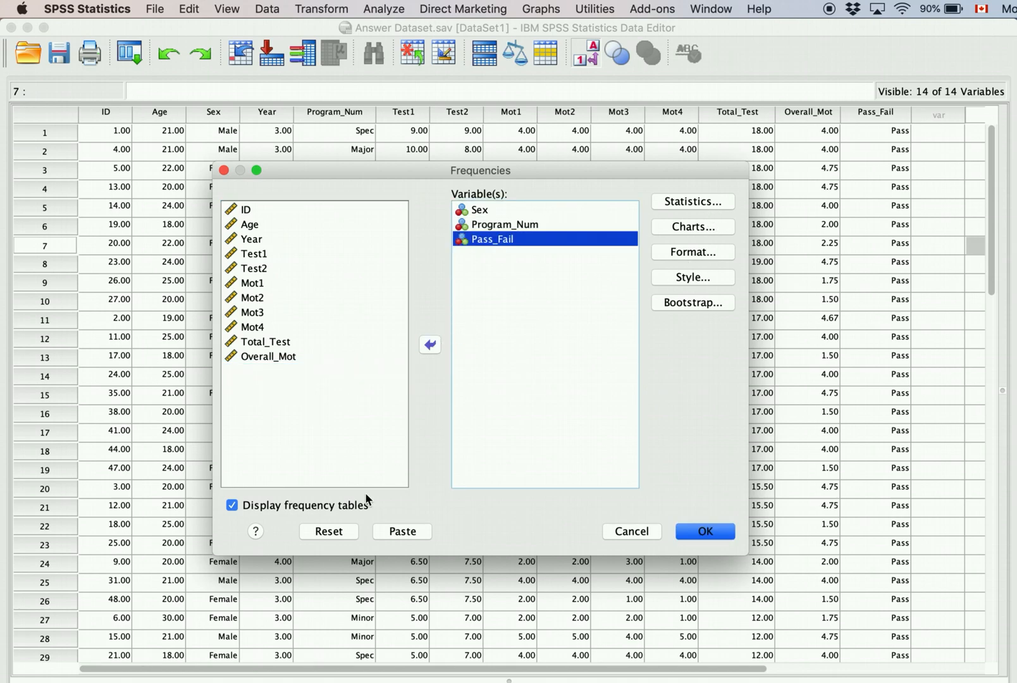
click(231, 505)
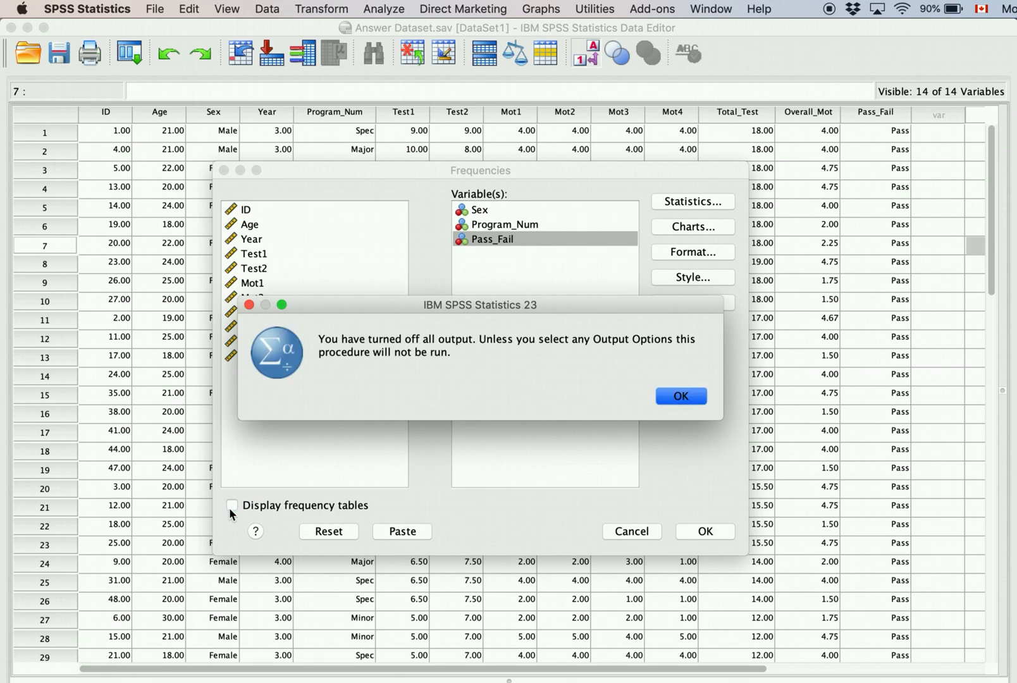
click(693, 403)
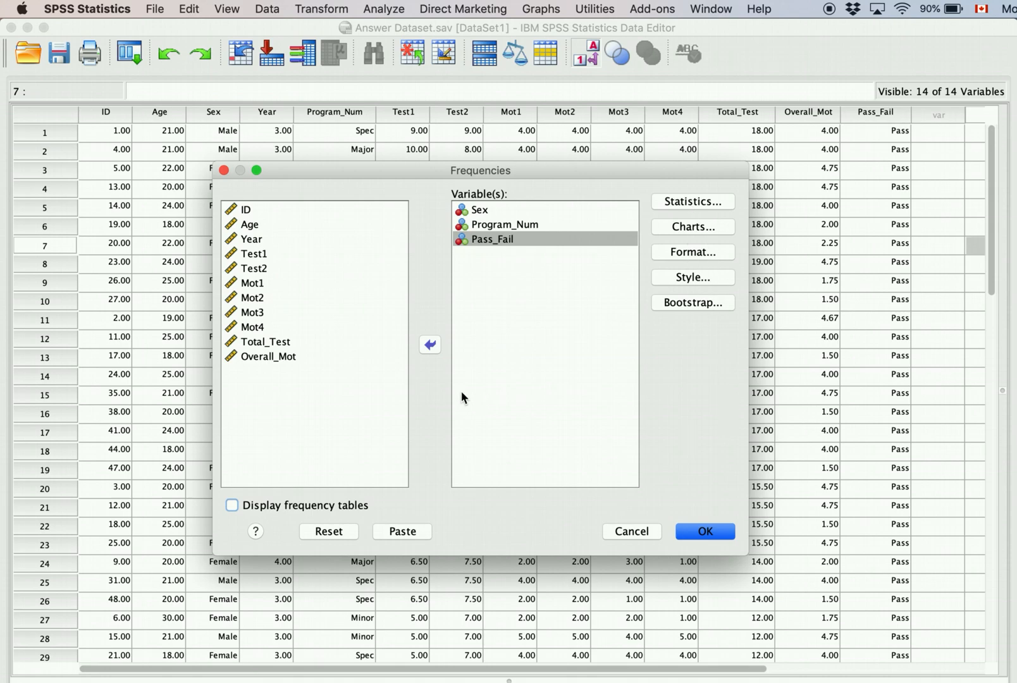
Step: Turn frequency tables back on and request the mode as a Frequencies statistic
click(232, 506)
click(689, 203)
drag(424, 199, 402, 197)
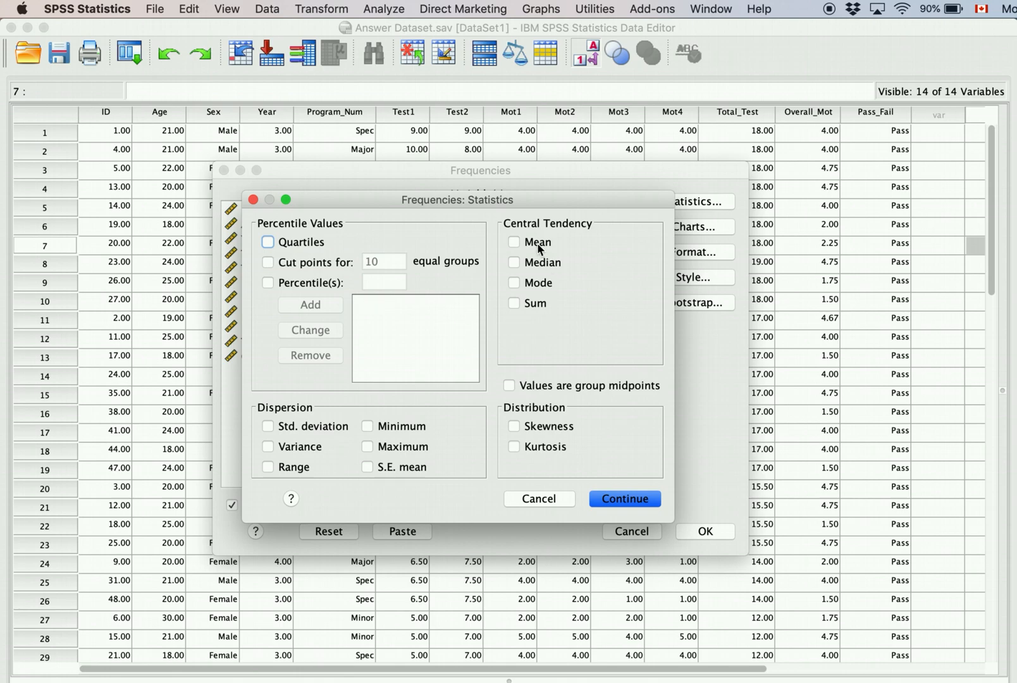
click(513, 282)
click(619, 499)
Step: Choose bar charts as the Frequencies chart type
click(697, 227)
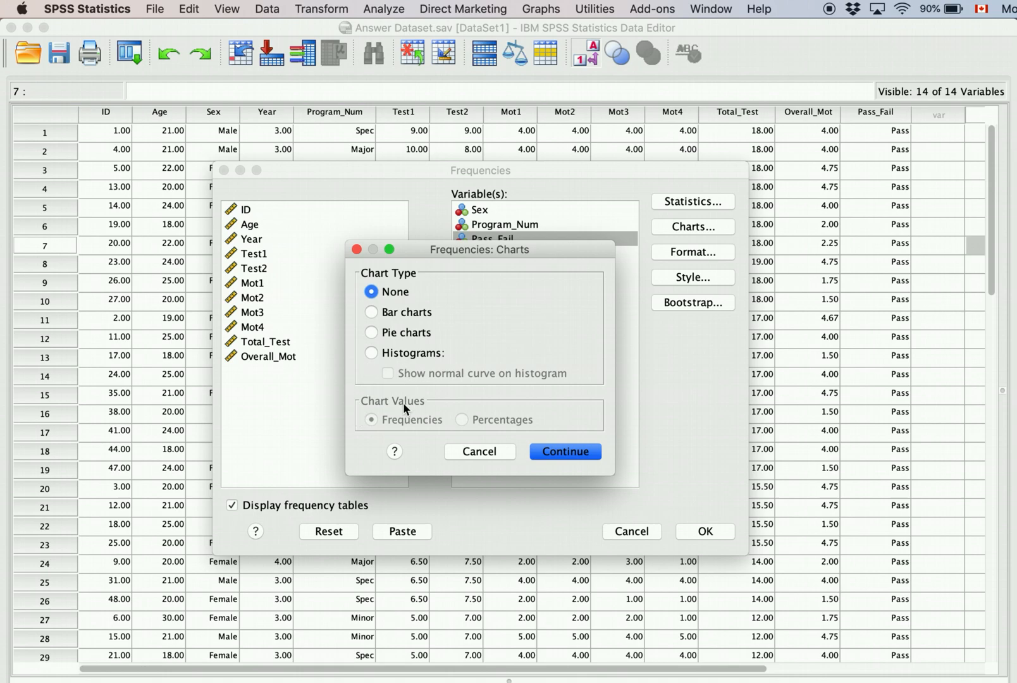
click(368, 312)
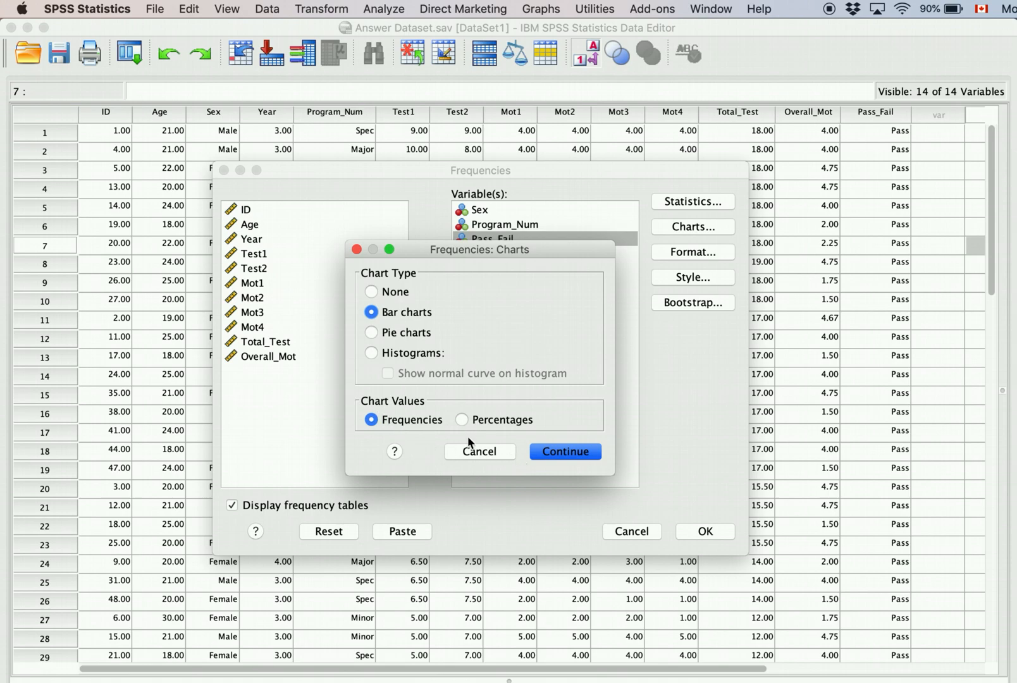
click(564, 448)
Step: Leave Format, Style and Bootstrap options at their defaults and run the Frequencies analysis
click(680, 252)
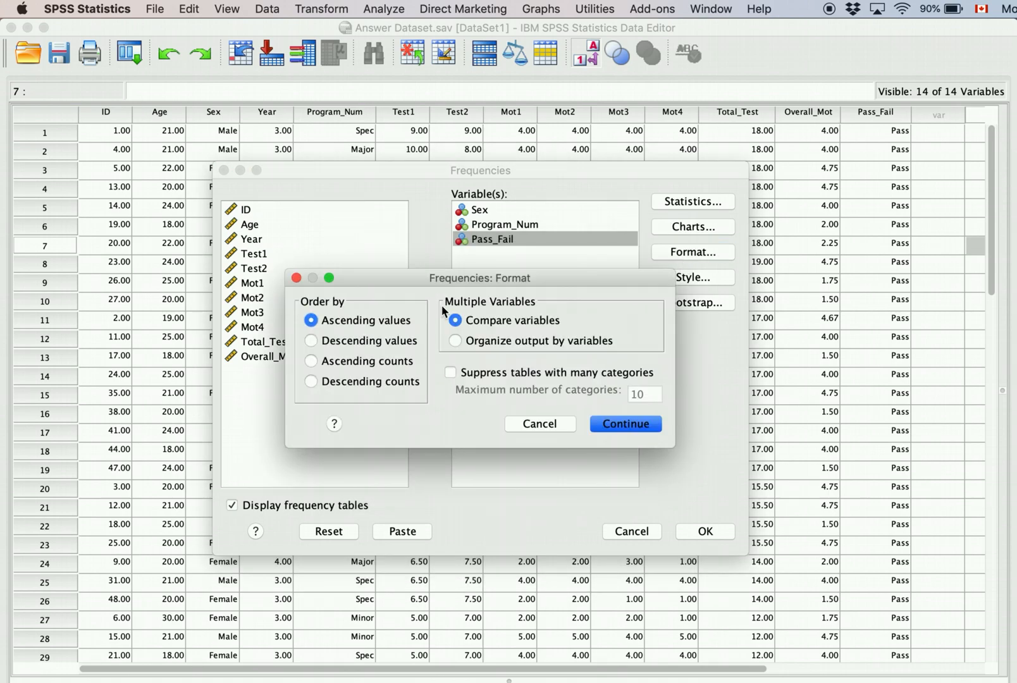
click(629, 423)
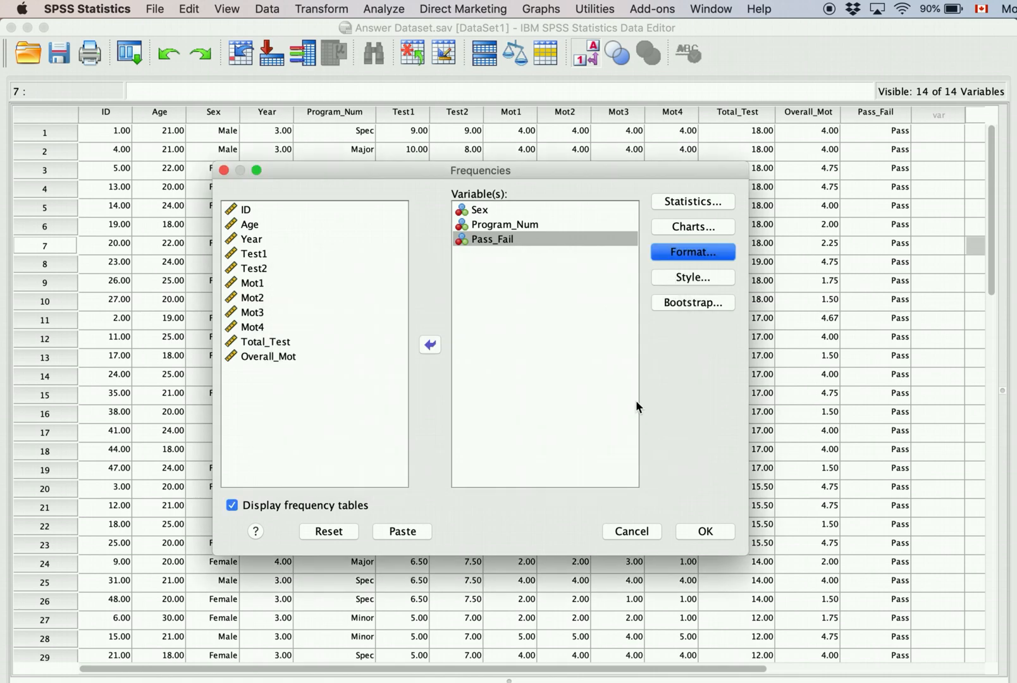
click(693, 279)
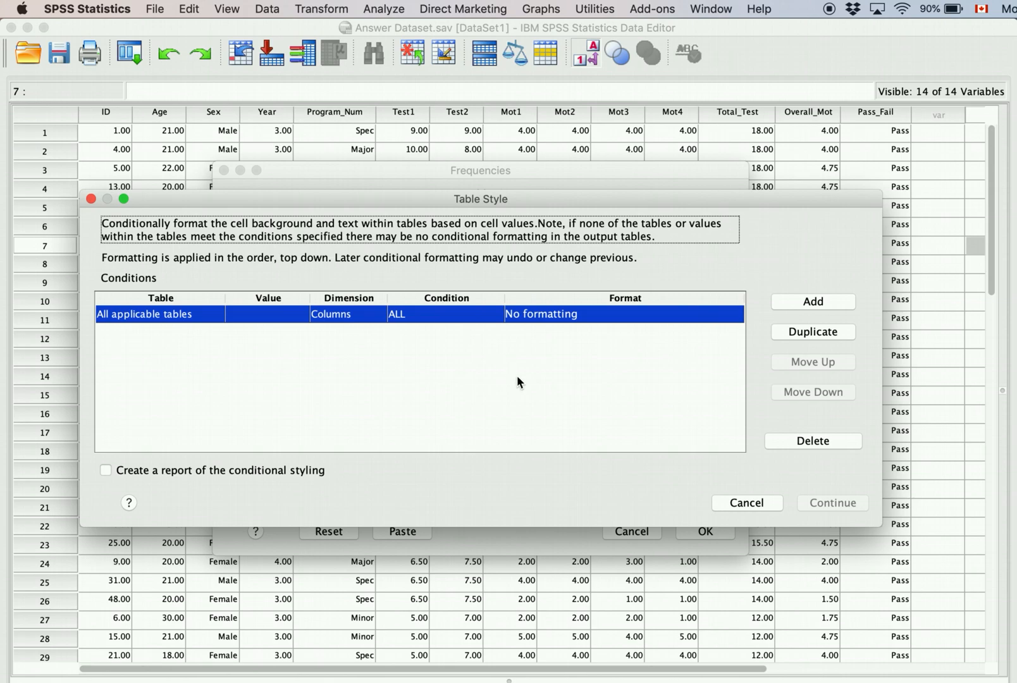
click(754, 500)
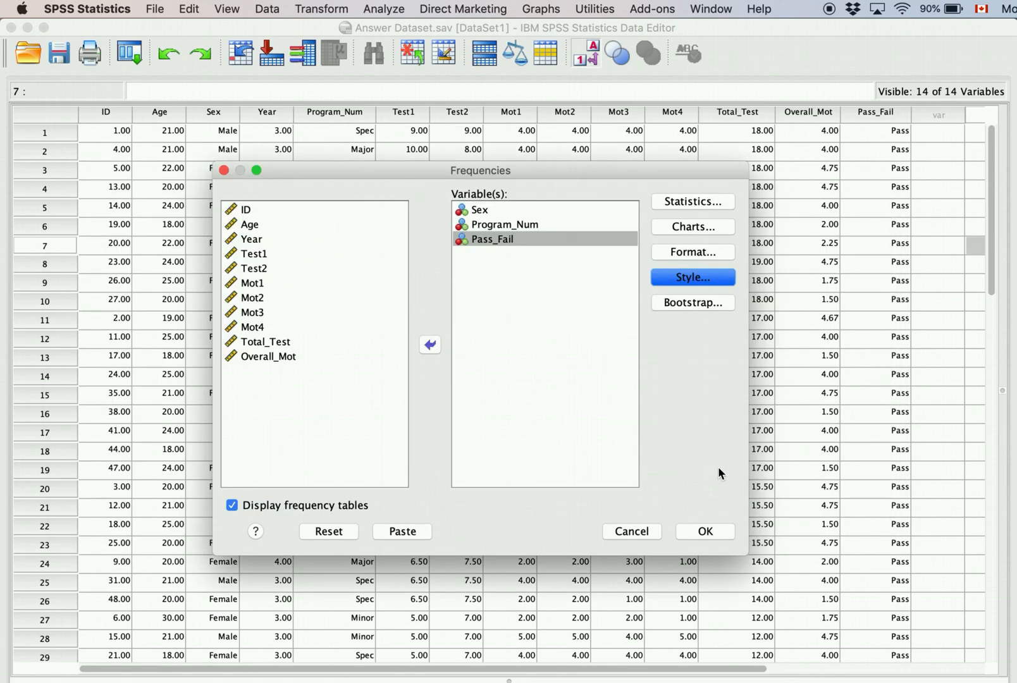
click(709, 304)
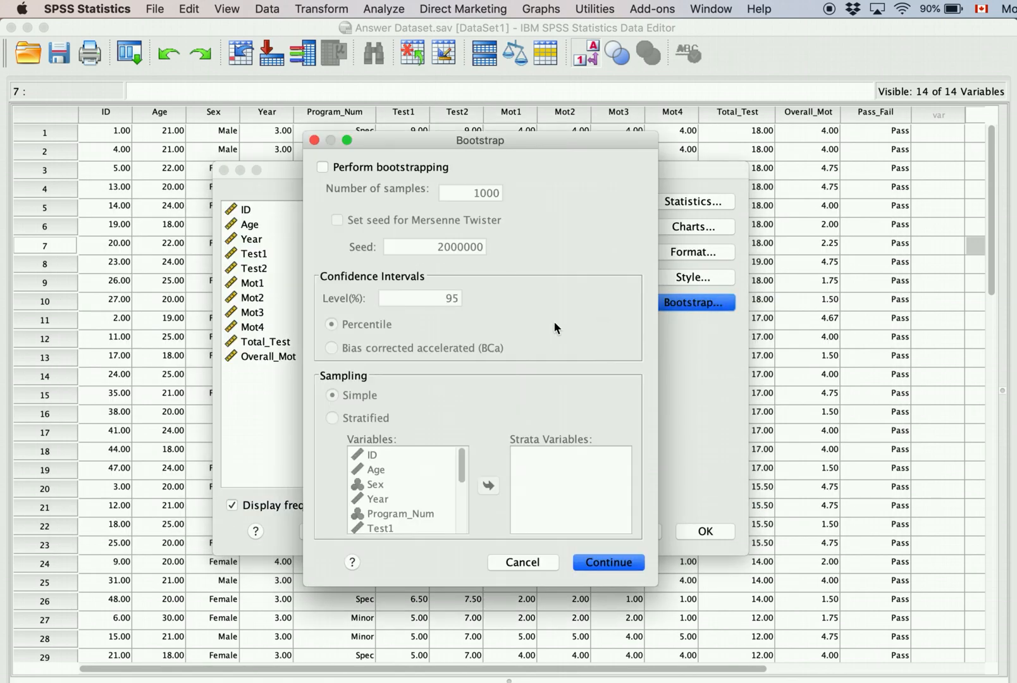
click(524, 567)
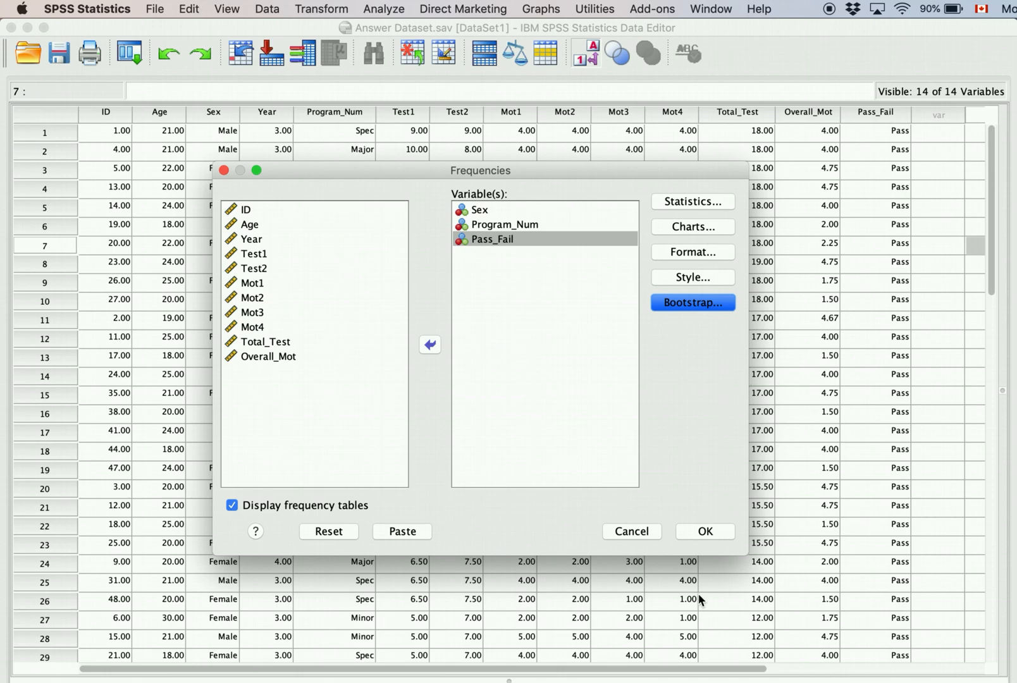
click(705, 533)
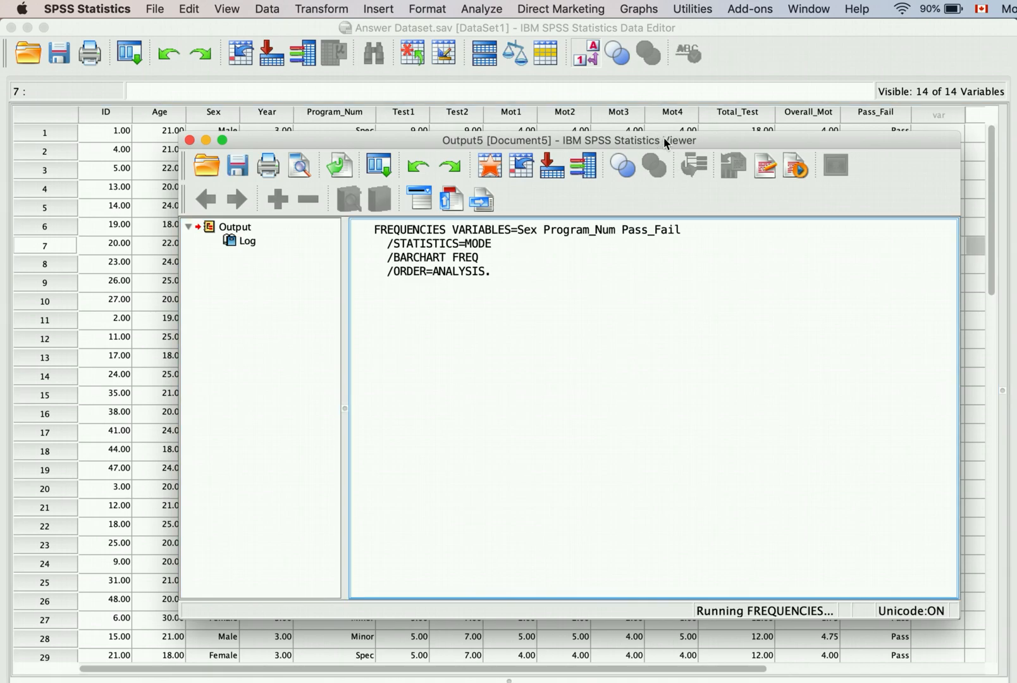
Step: Enlarge the output viewer, inspect the Statistics table, then bring the Data Editor grid forward
drag(663, 136, 522, 57)
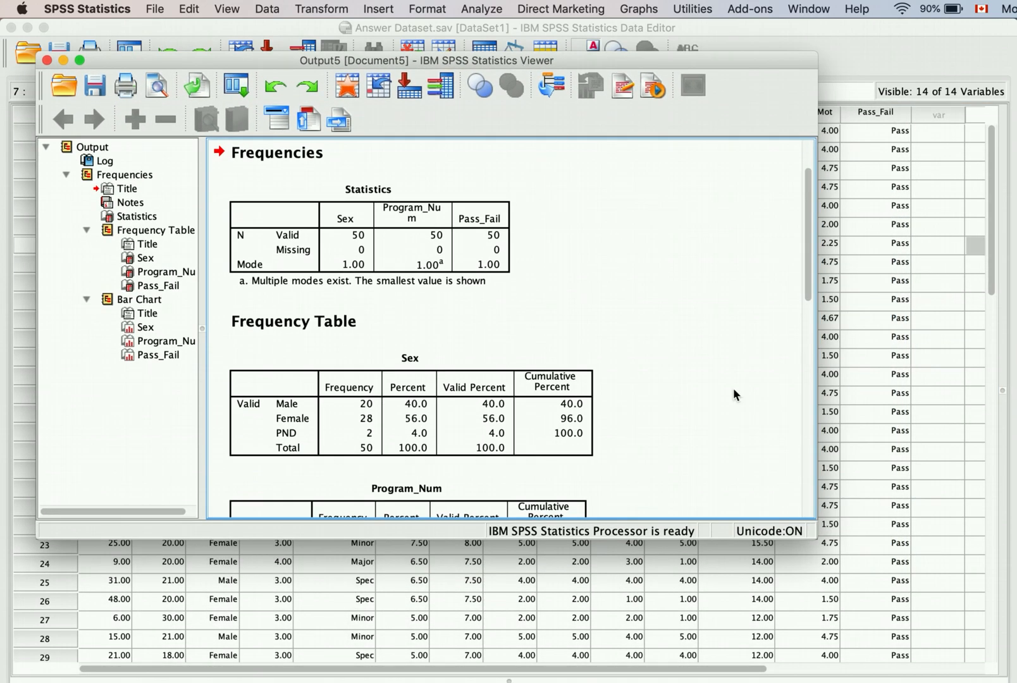
drag(814, 535, 913, 642)
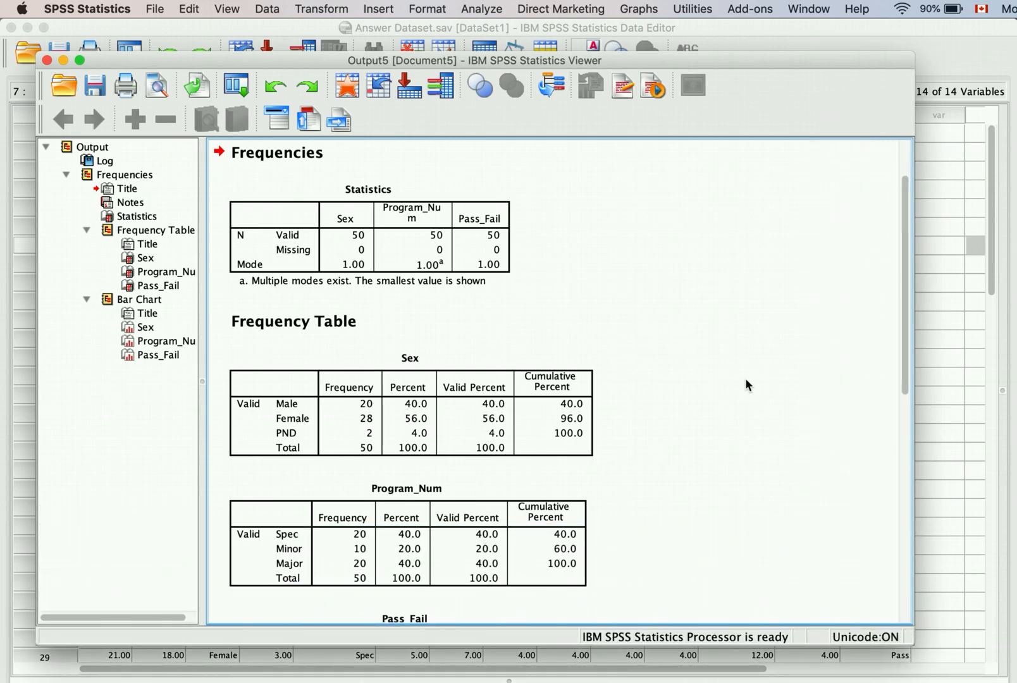
scroll(746, 384, up, 2)
click(388, 306)
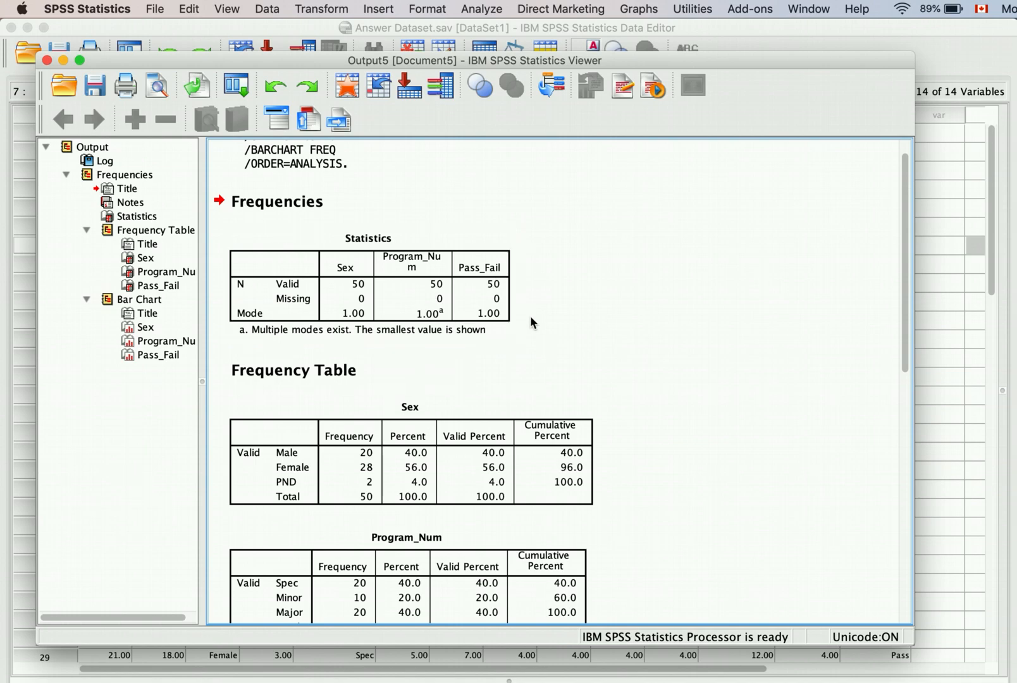
click(430, 324)
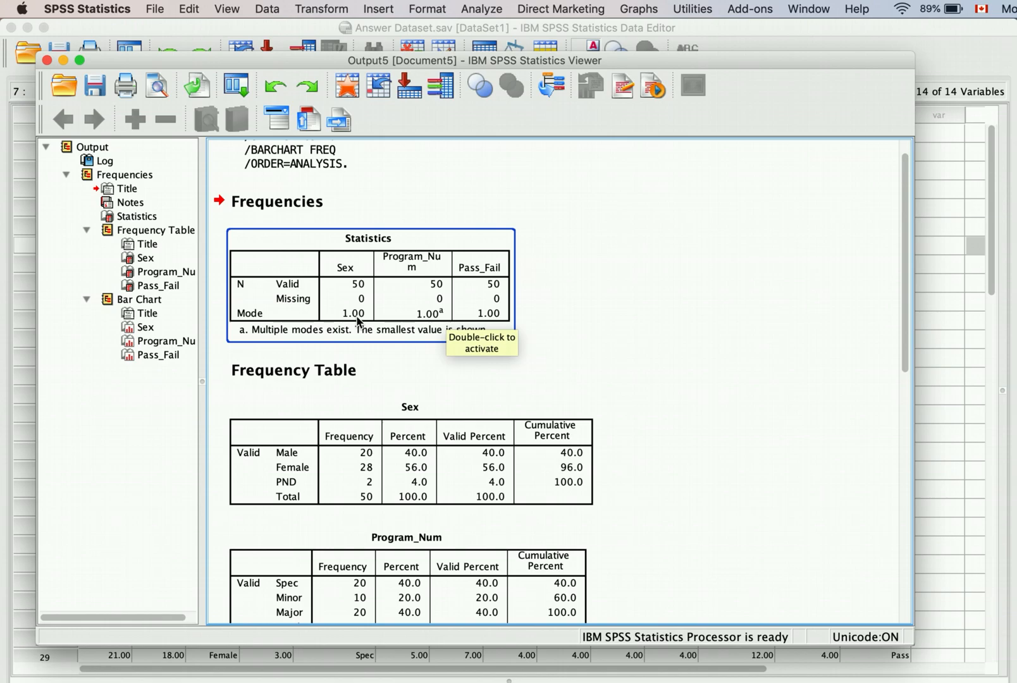
drag(428, 60, 836, 213)
click(803, 53)
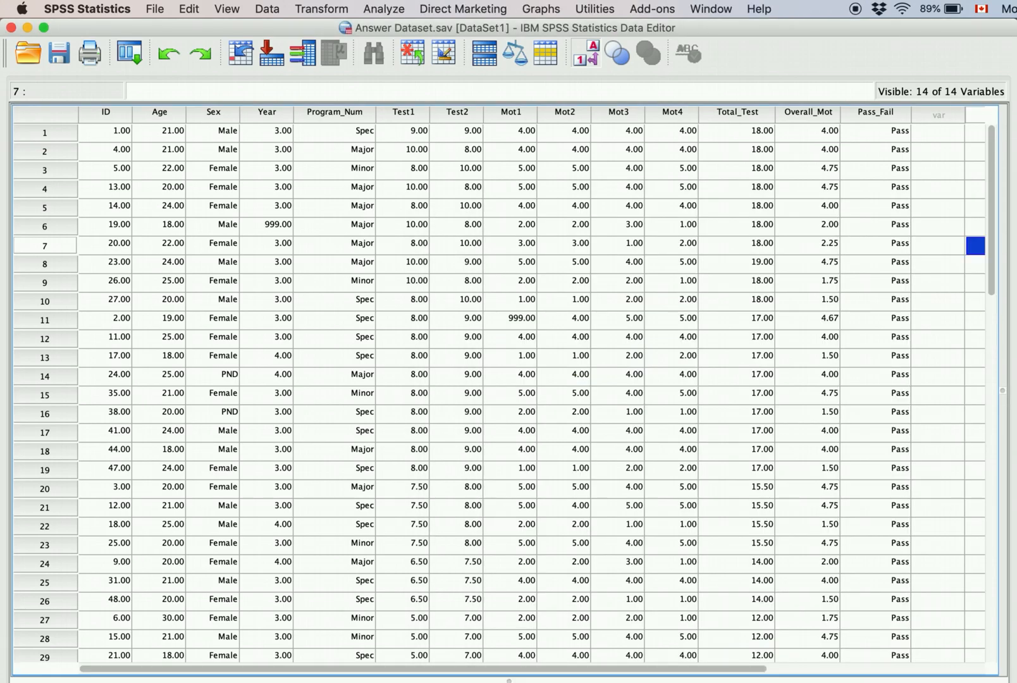
Step: In Variable View, check the value labels for Sex and Pass_Fail, then return to the output viewer
click(543, 682)
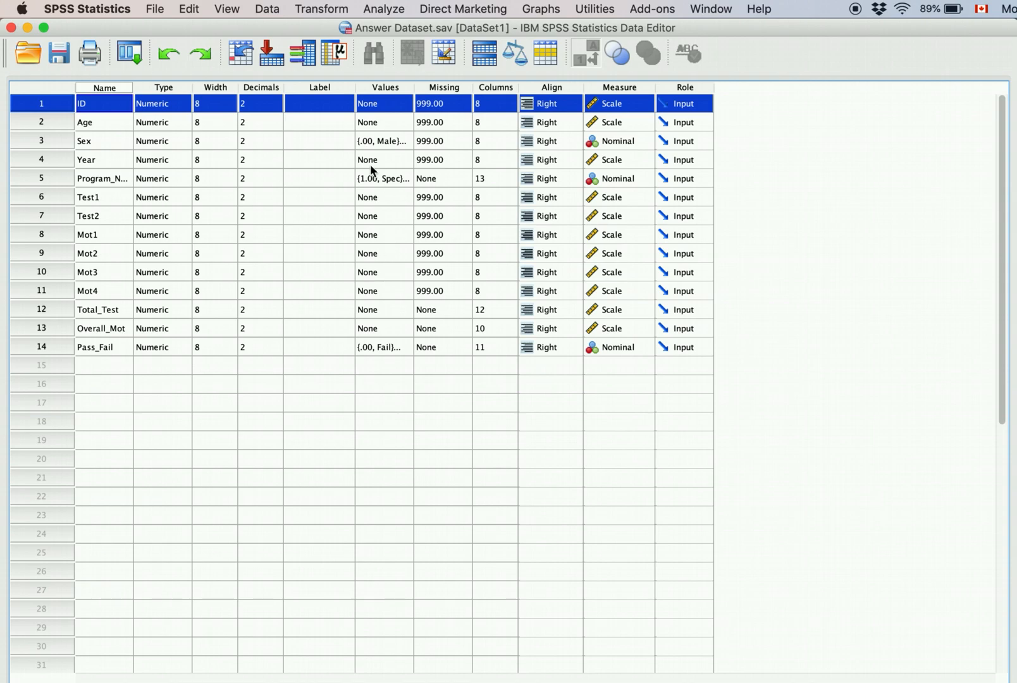
click(398, 143)
click(404, 141)
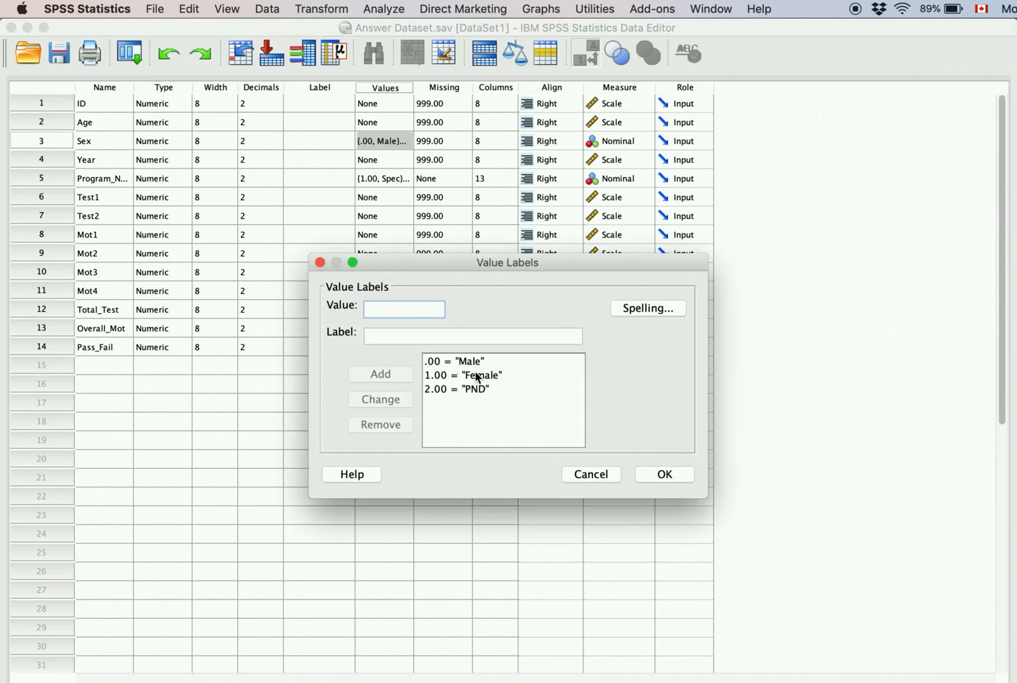
click(661, 480)
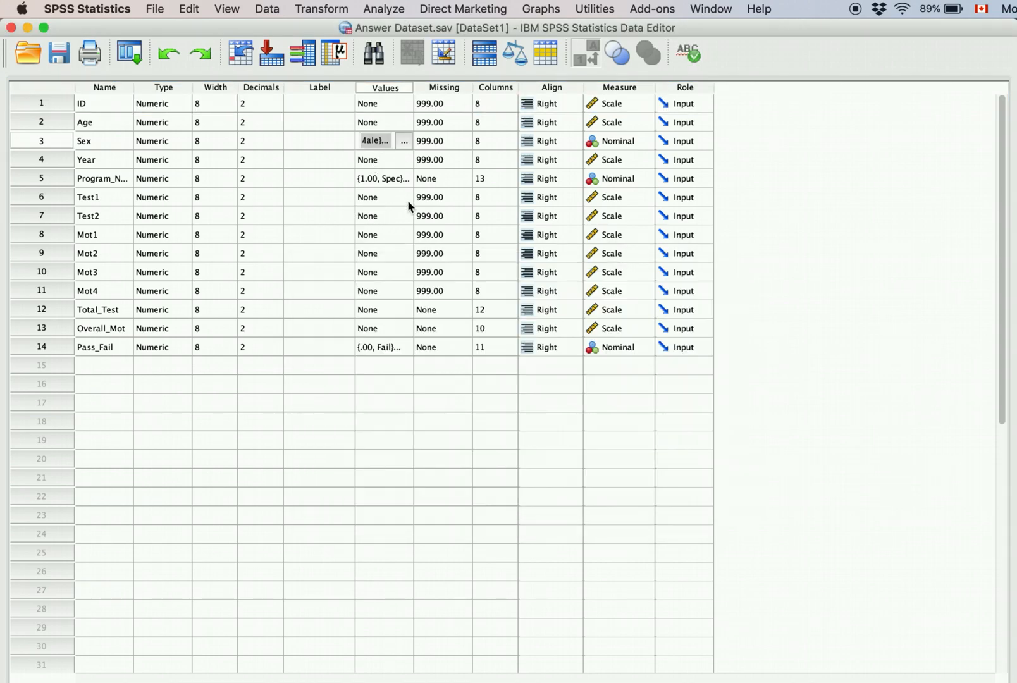
click(393, 347)
click(406, 351)
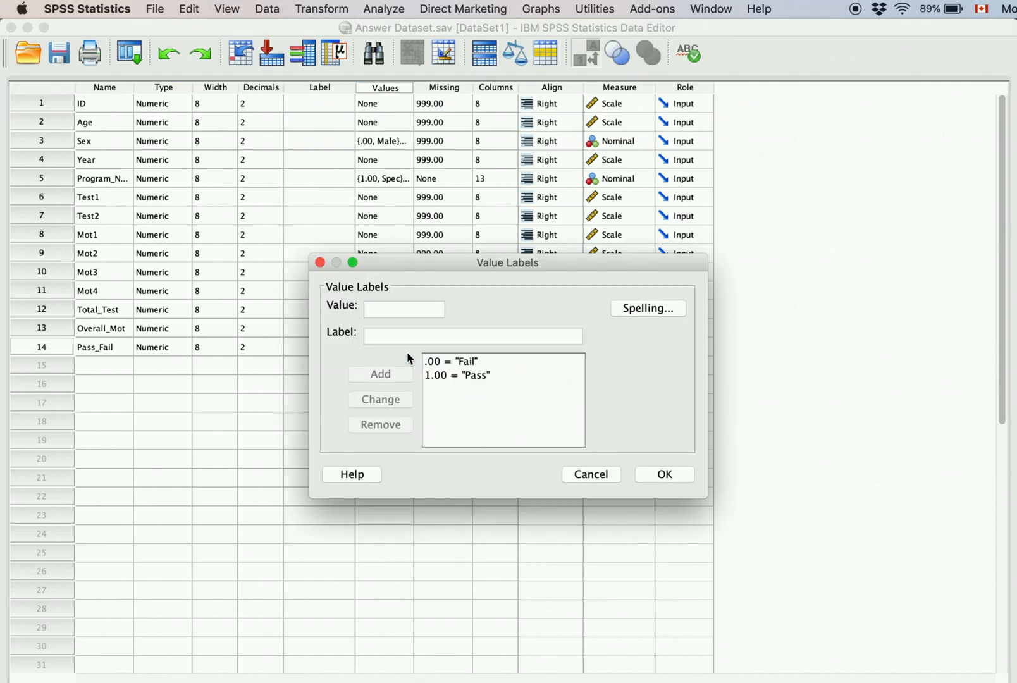
click(664, 476)
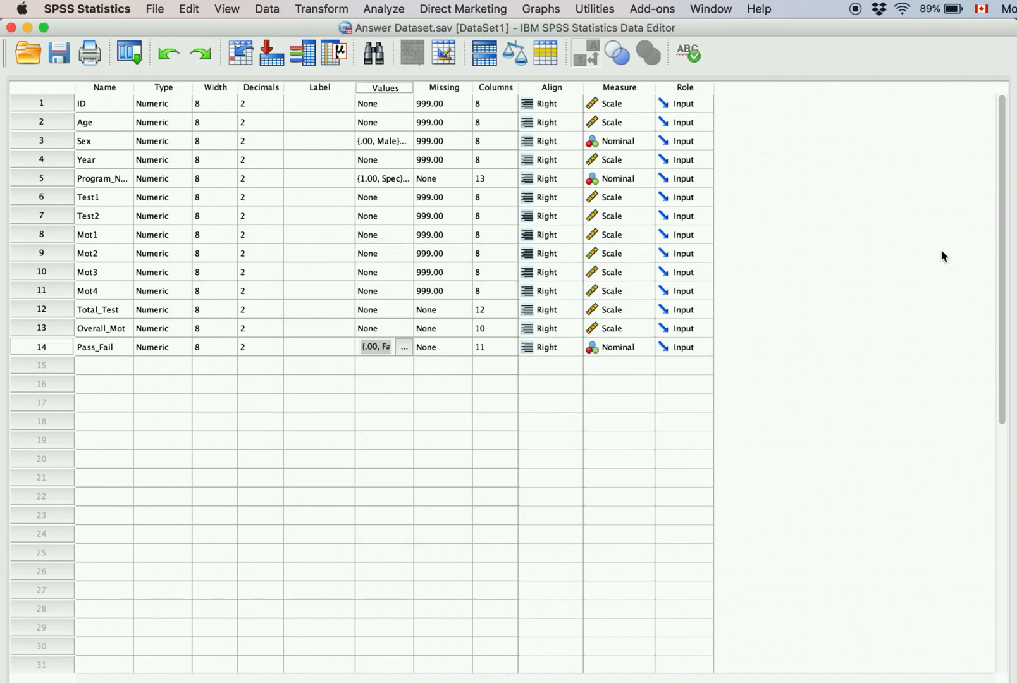
drag(970, 183, 645, 56)
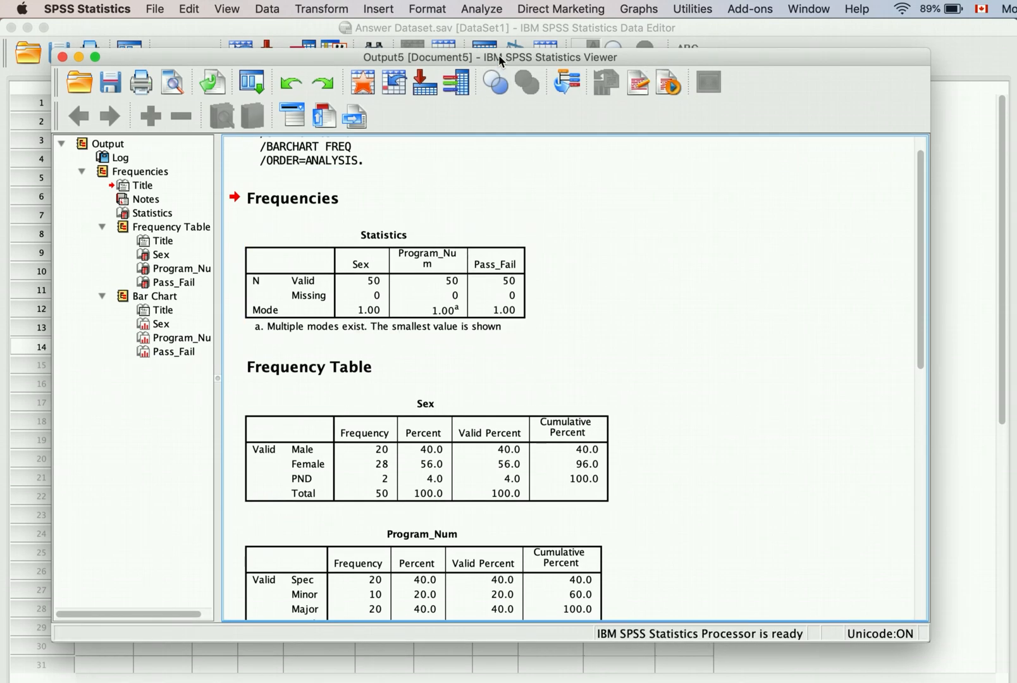
drag(499, 57, 488, 32)
click(386, 304)
click(392, 342)
click(435, 378)
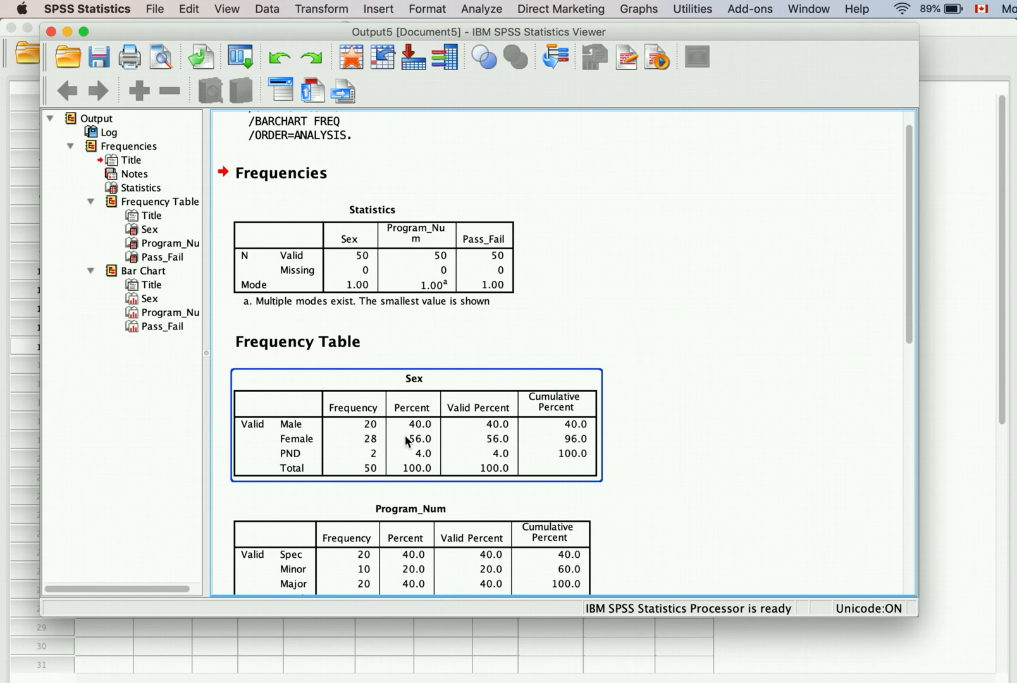
click(450, 504)
scroll(454, 506, down, 3)
scroll(455, 506, down, 2)
click(587, 348)
click(548, 372)
click(444, 351)
click(512, 396)
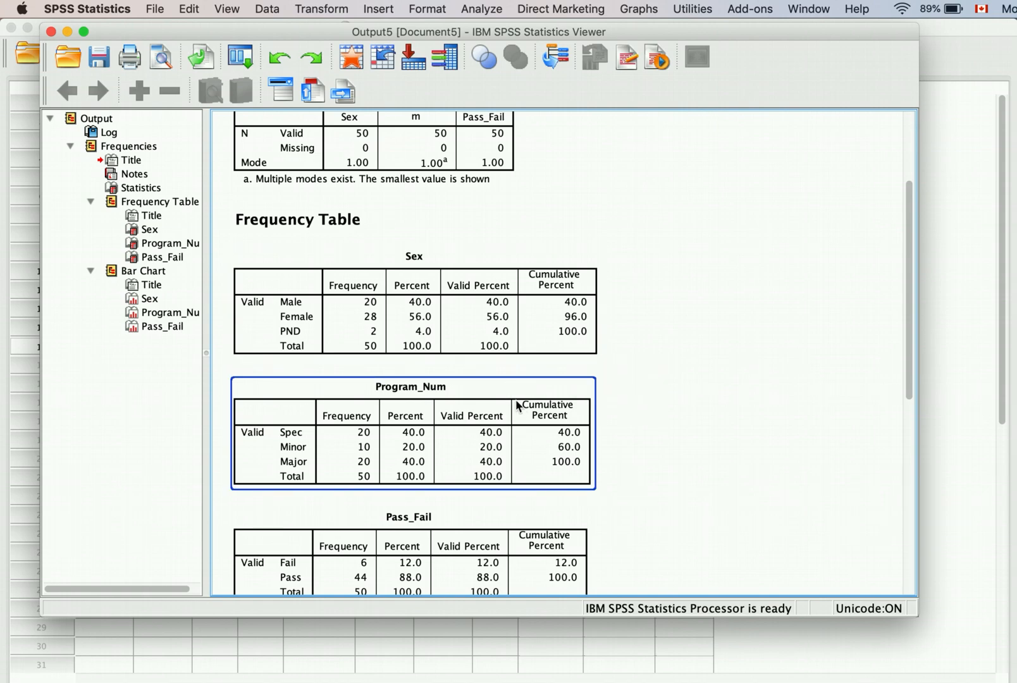
click(582, 366)
click(582, 360)
scroll(585, 364, down, 2)
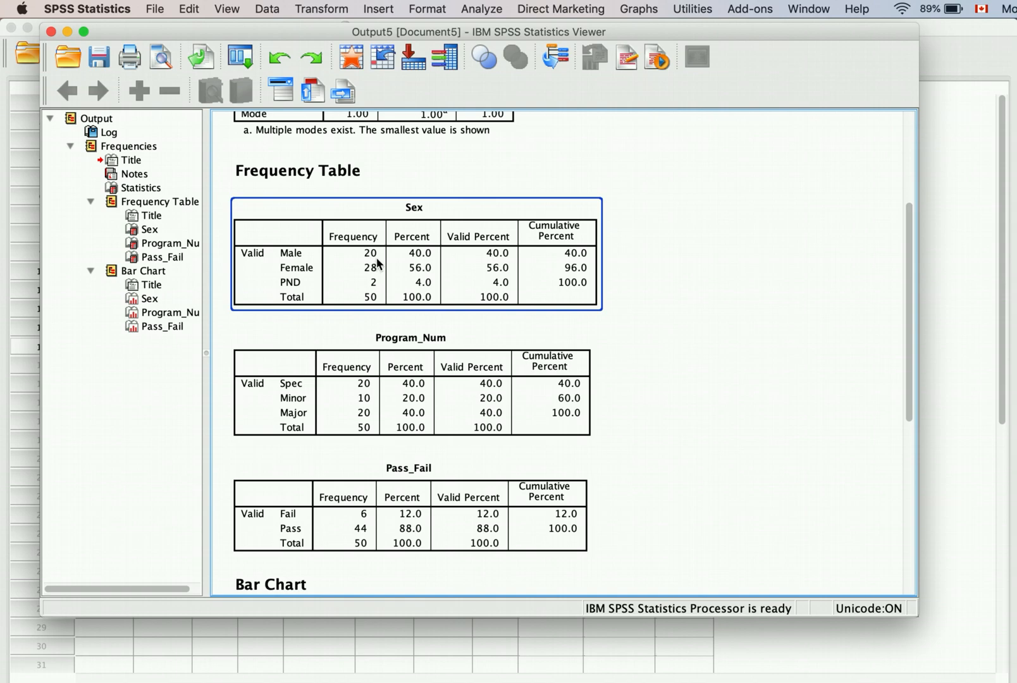
click(408, 336)
click(420, 276)
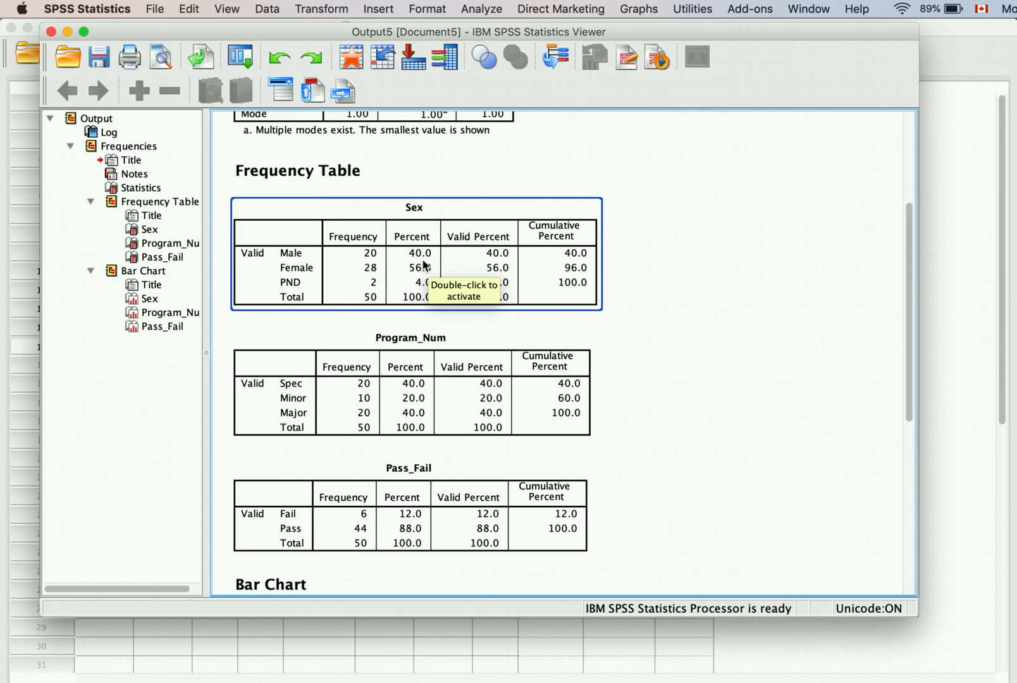
click(439, 314)
click(534, 341)
click(527, 265)
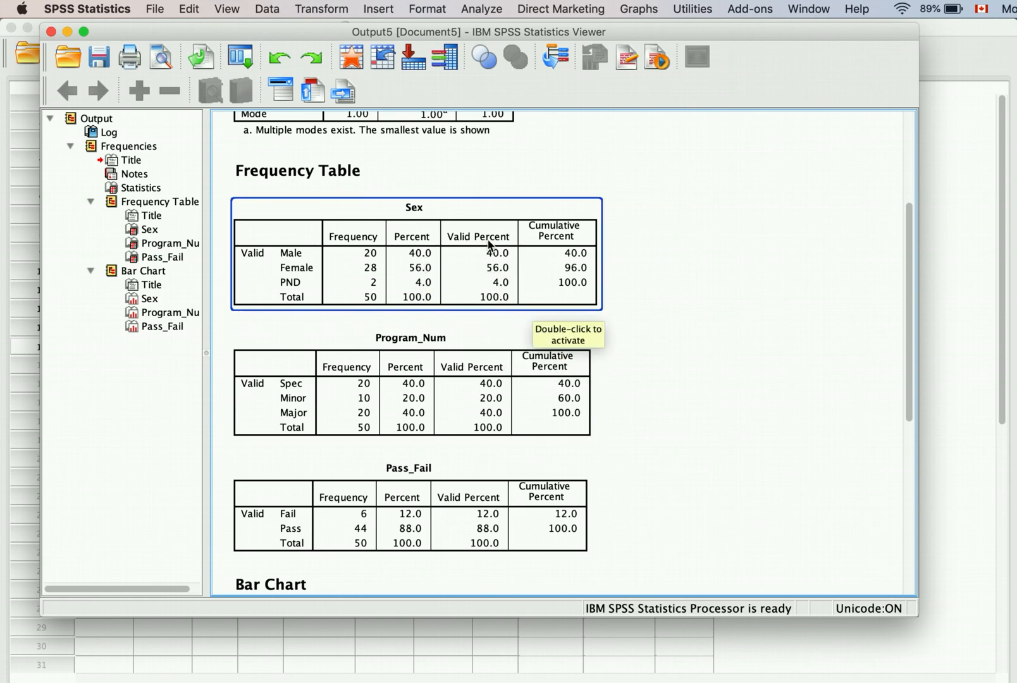
click(504, 341)
click(504, 283)
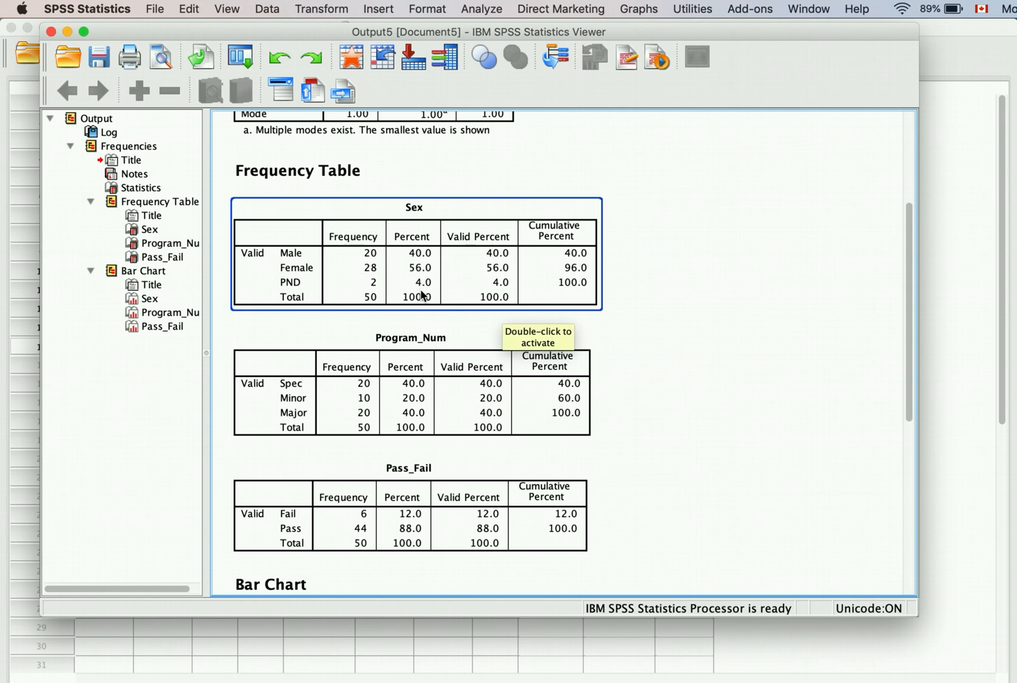
click(640, 364)
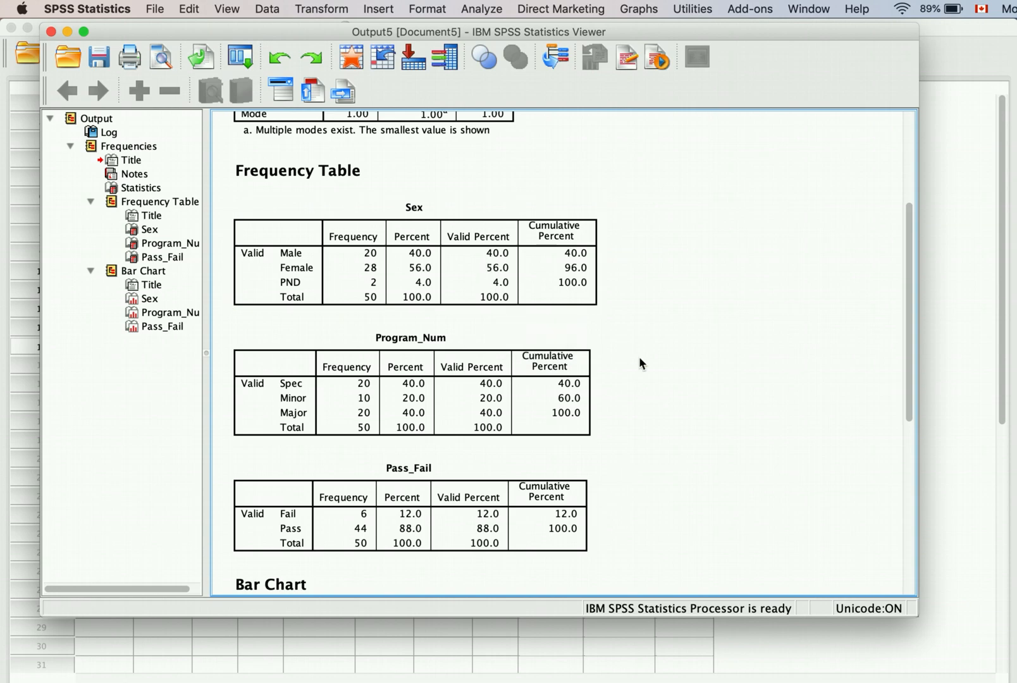
scroll(640, 364, down, 1)
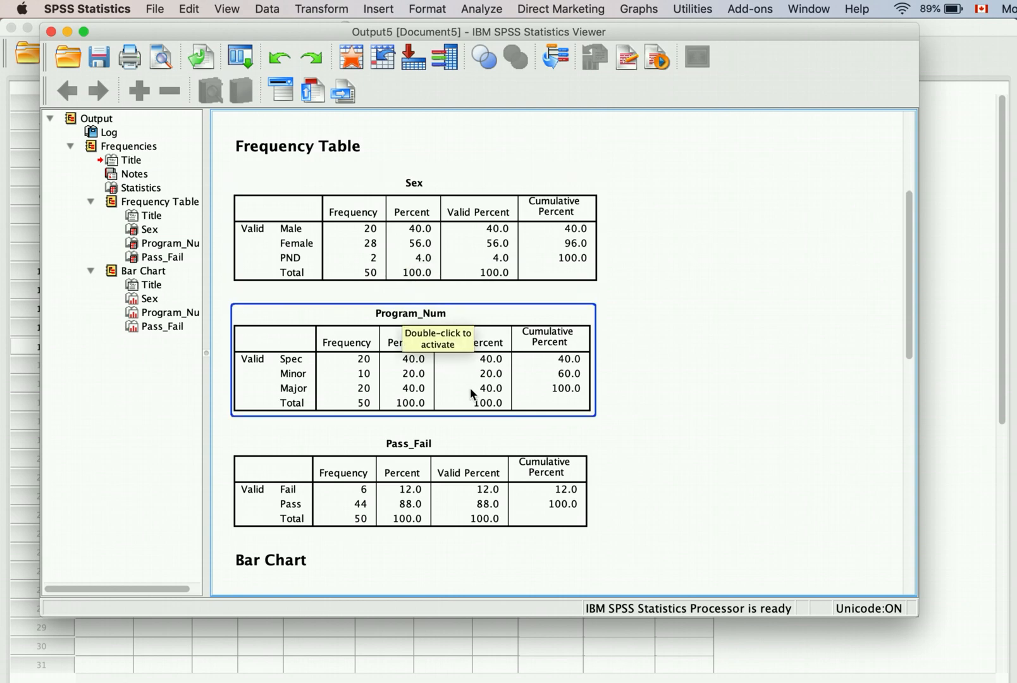
scroll(472, 390, down, 3)
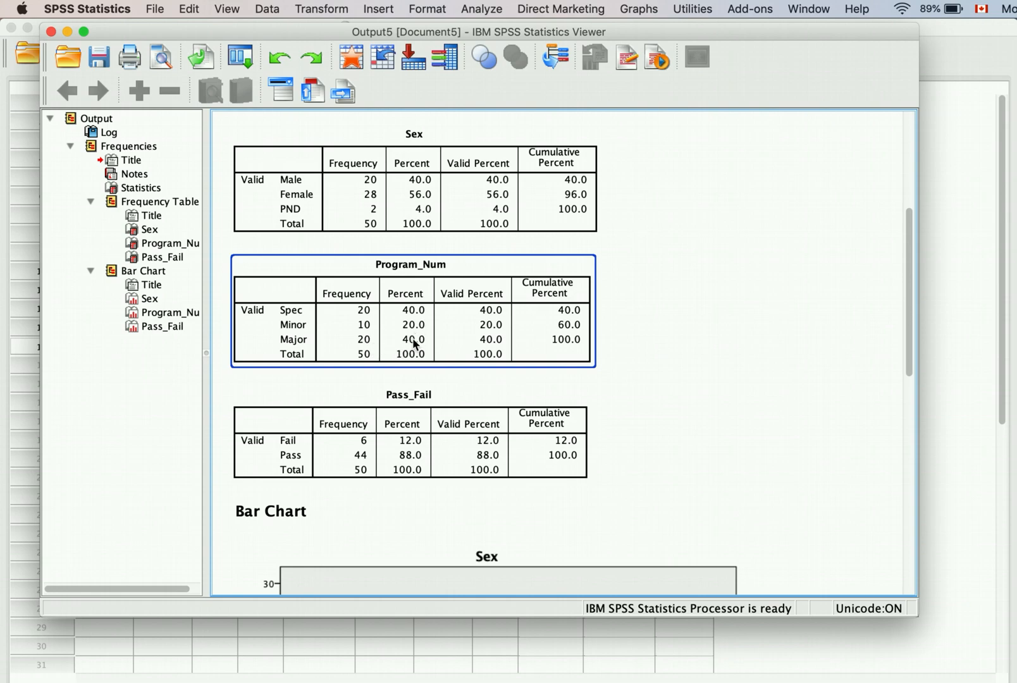
click(603, 415)
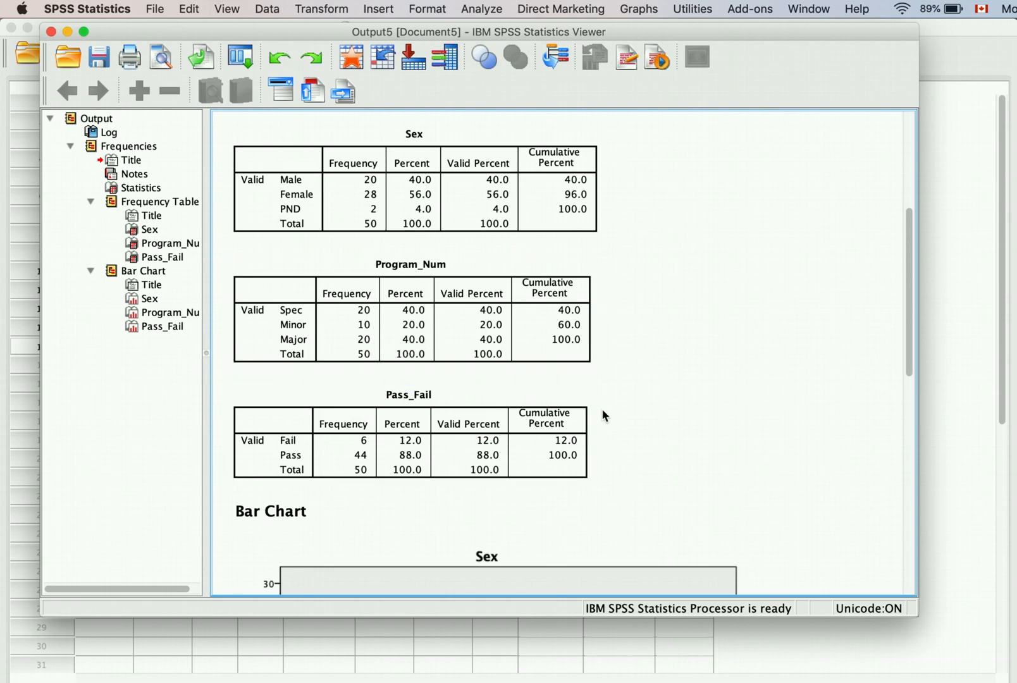
scroll(602, 416, down, 3)
click(417, 368)
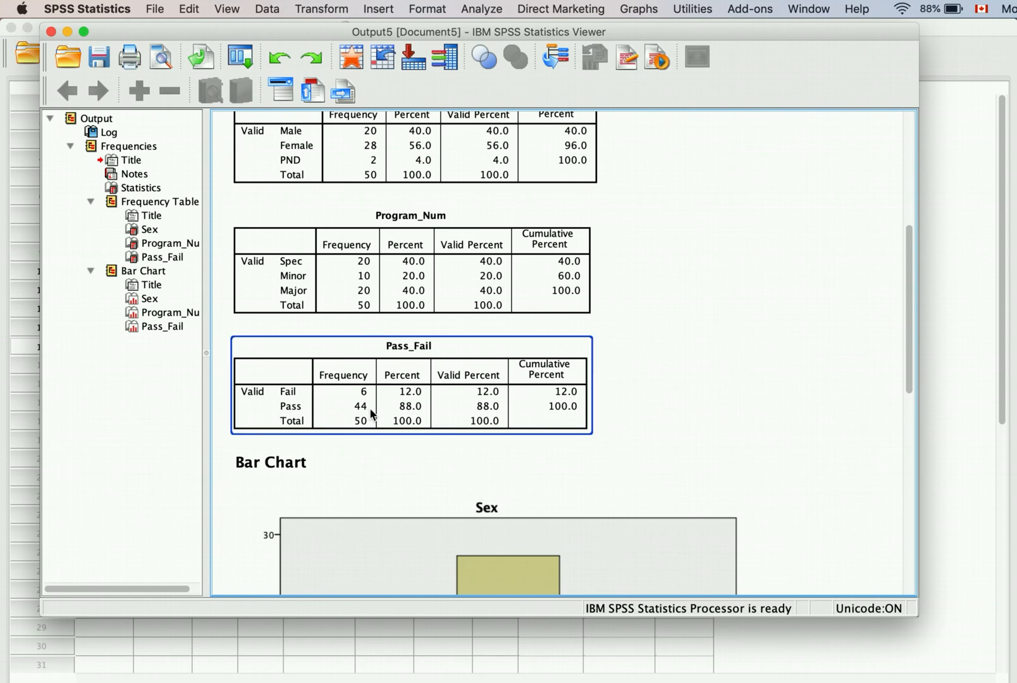
click(730, 459)
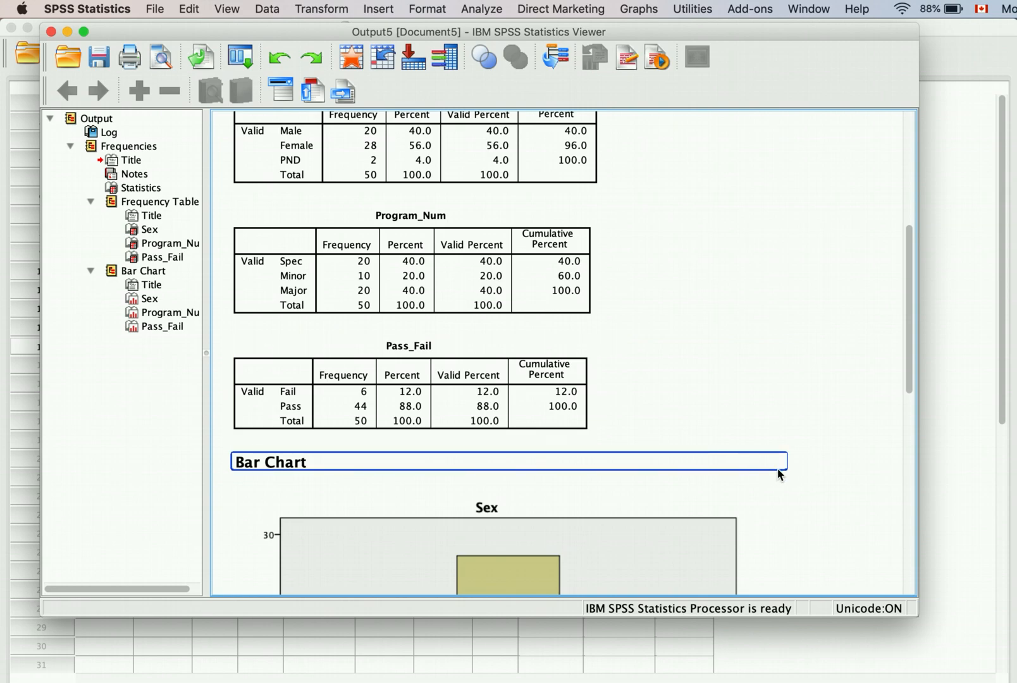
scroll(708, 419, down, 12)
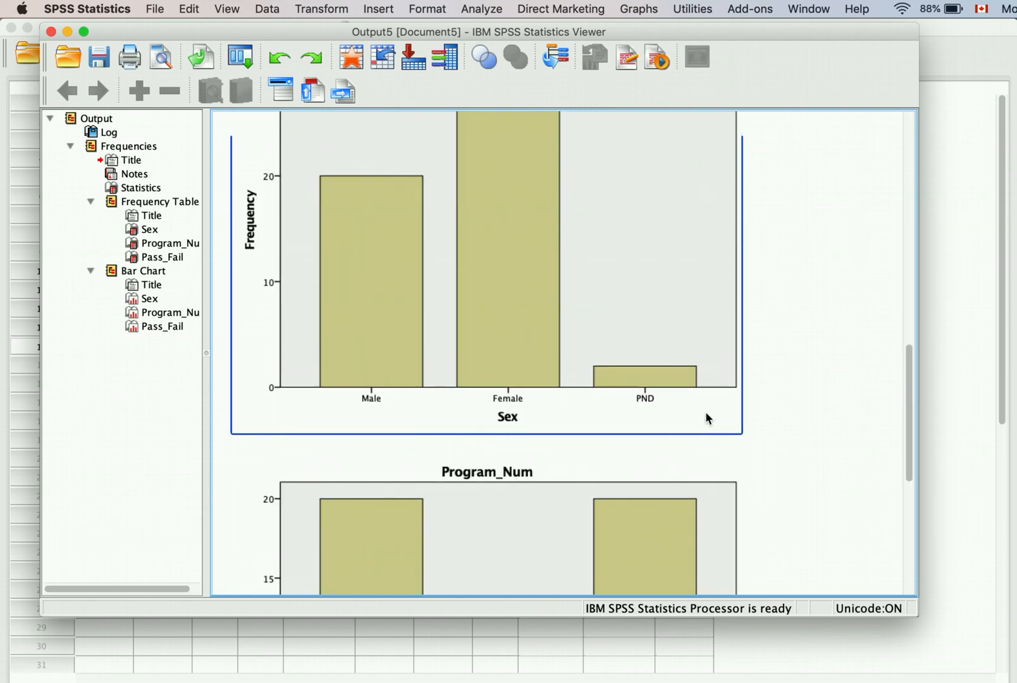
scroll(707, 418, up, 6)
scroll(708, 418, down, 1)
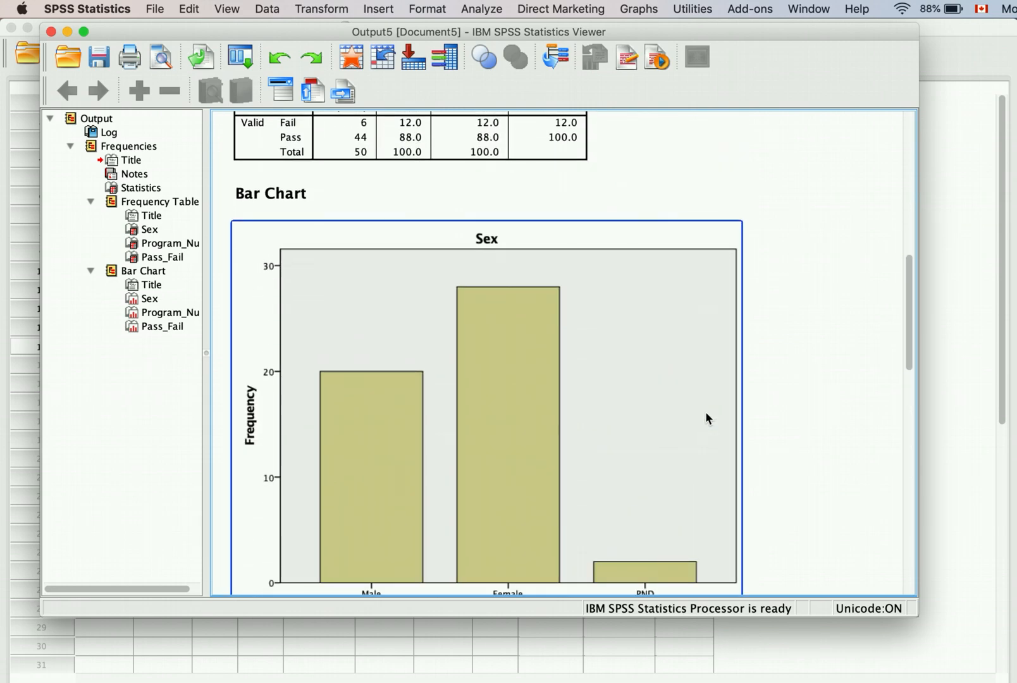
scroll(534, 325, up, 1)
scroll(535, 325, down, 1)
scroll(744, 424, down, 1)
scroll(744, 423, down, 2)
scroll(744, 423, up, 1)
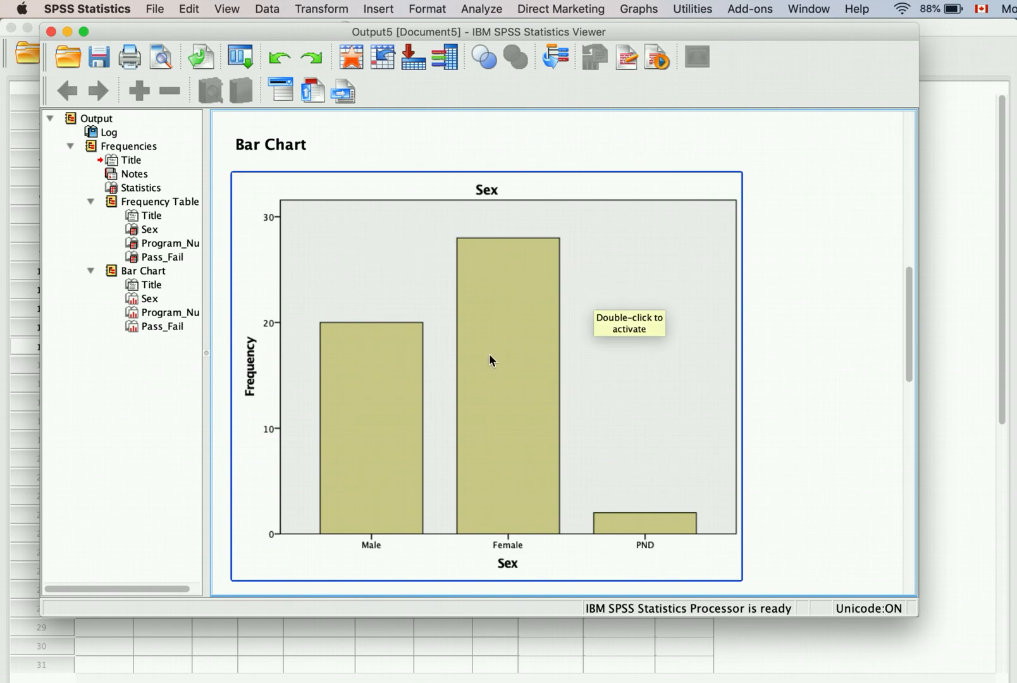
scroll(492, 357, down, 10)
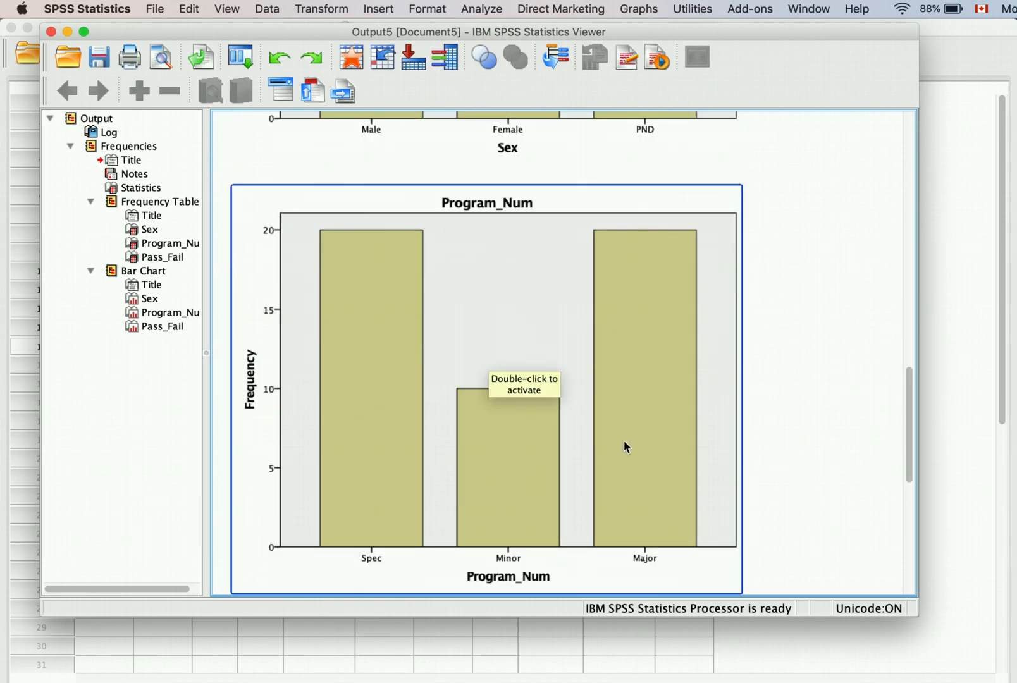
scroll(666, 470, down, 10)
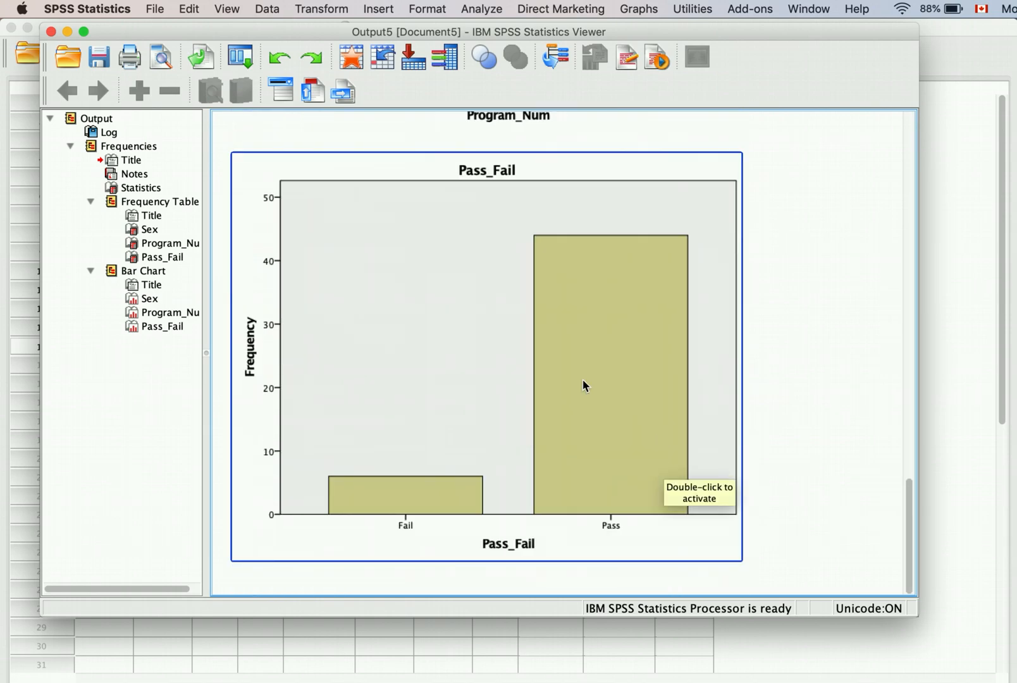
Step: Close the output without saving, blank row 13's Sex value, and show numeric codes instead of labels
click(51, 31)
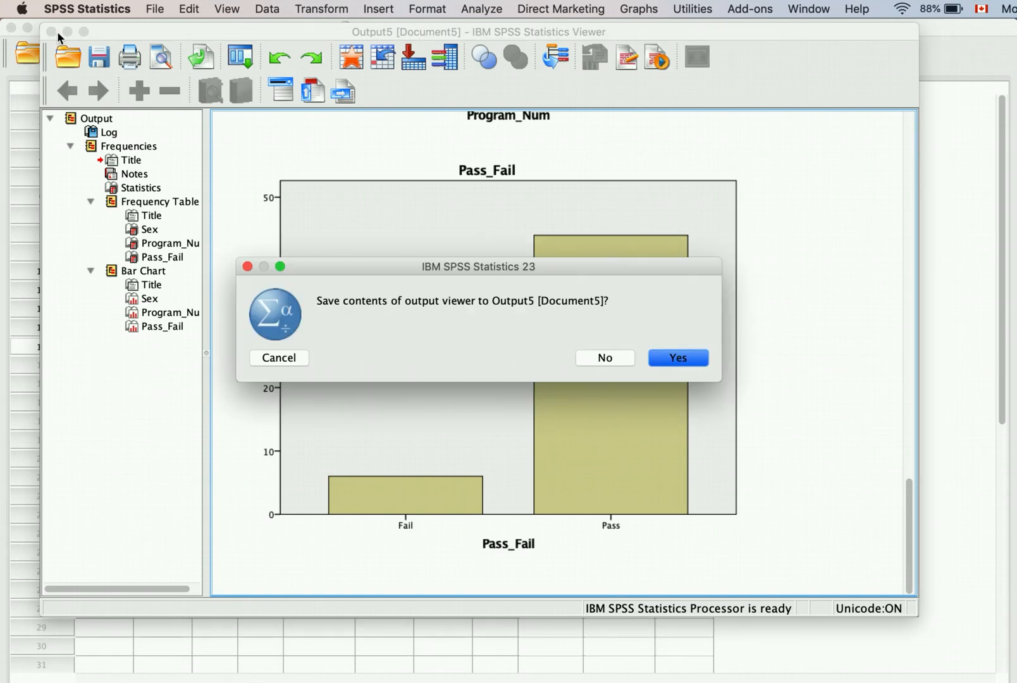
click(605, 358)
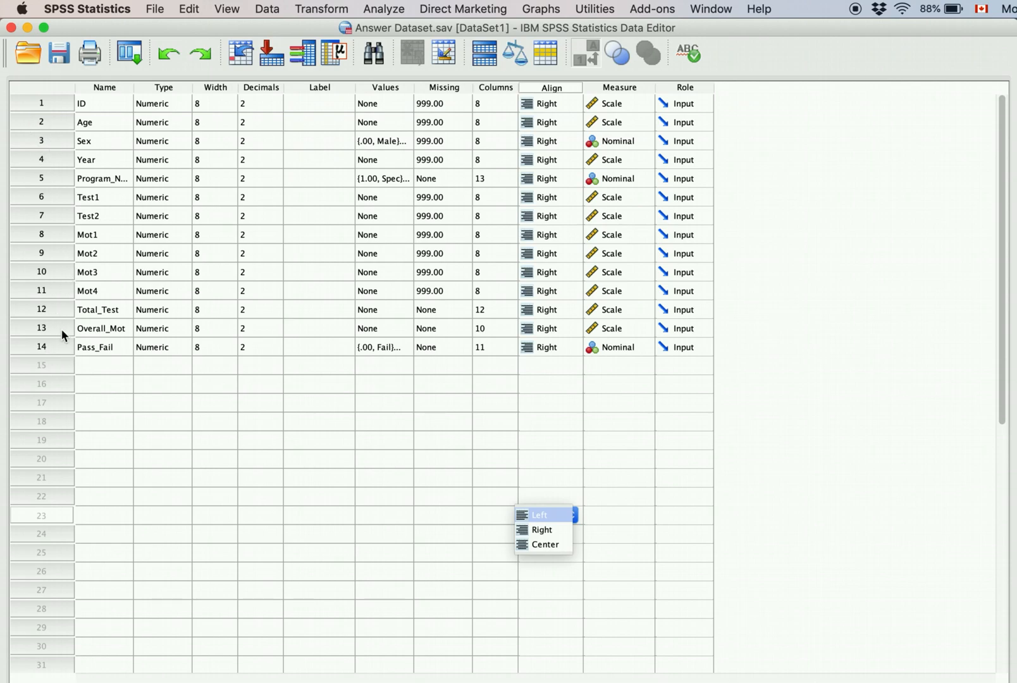
double_click(57, 146)
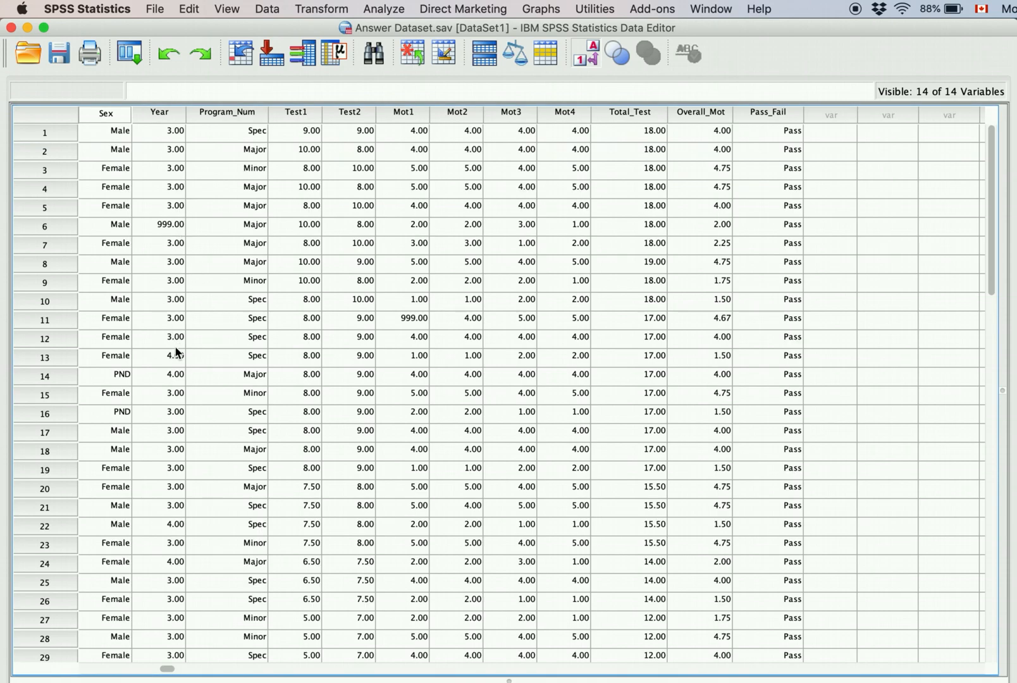
scroll(129, 321, left, 1)
scroll(129, 318, left, 1)
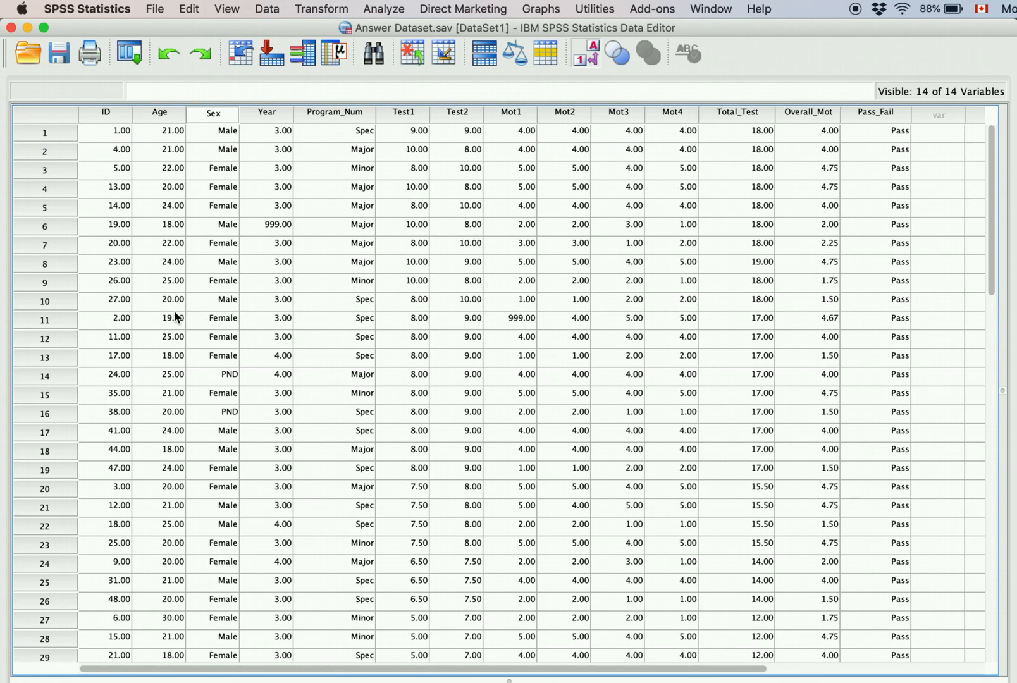
click(231, 358)
key(BackSpace)
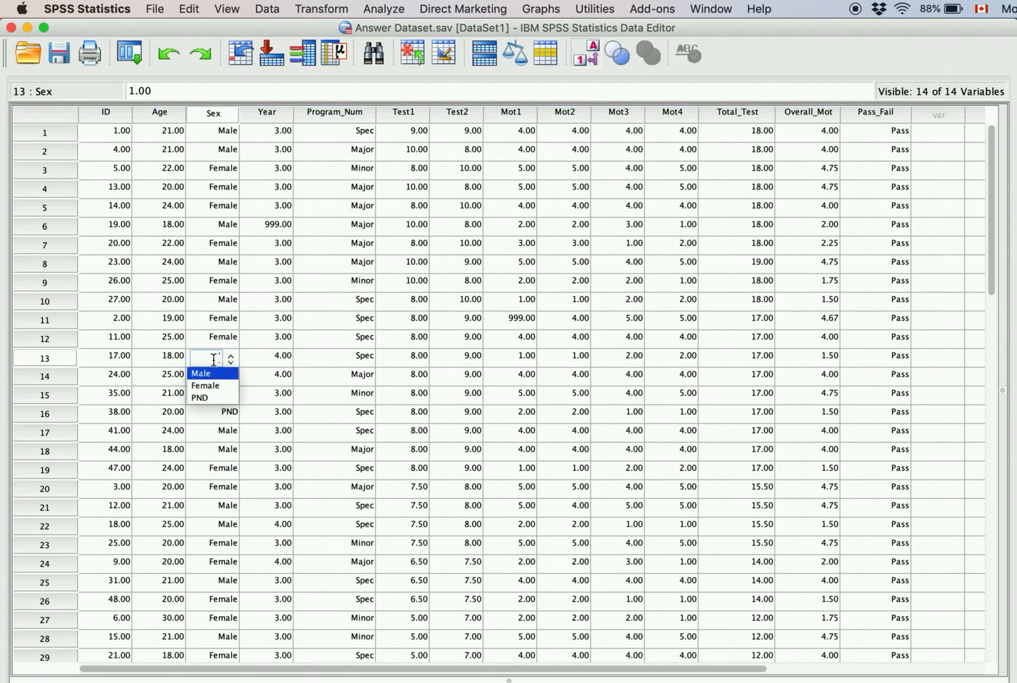
click(230, 360)
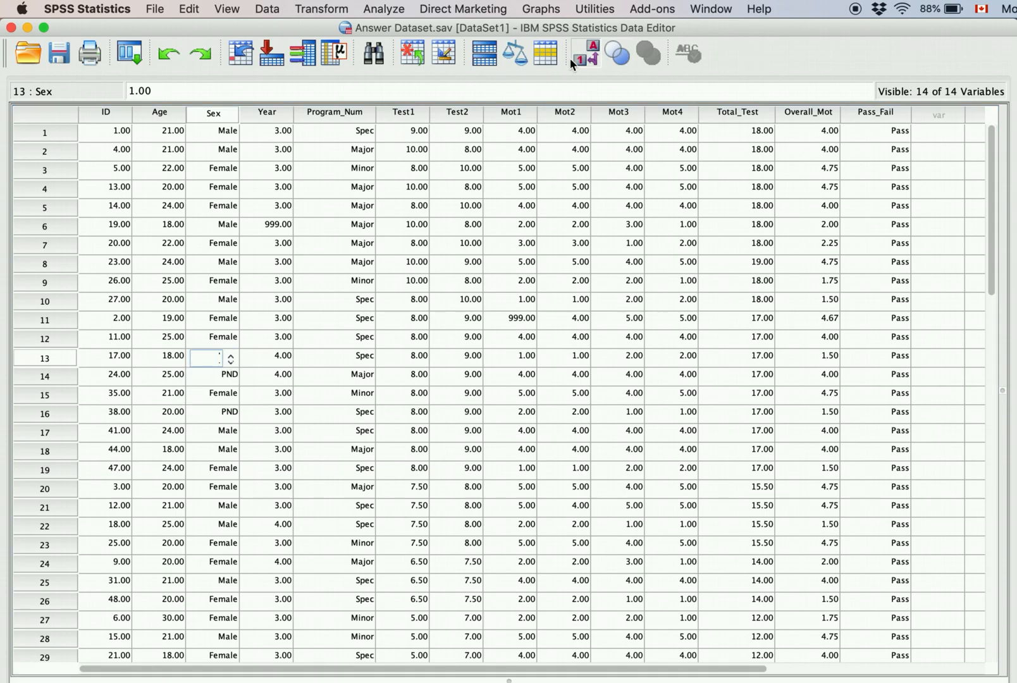
click(587, 59)
click(587, 59)
click(587, 58)
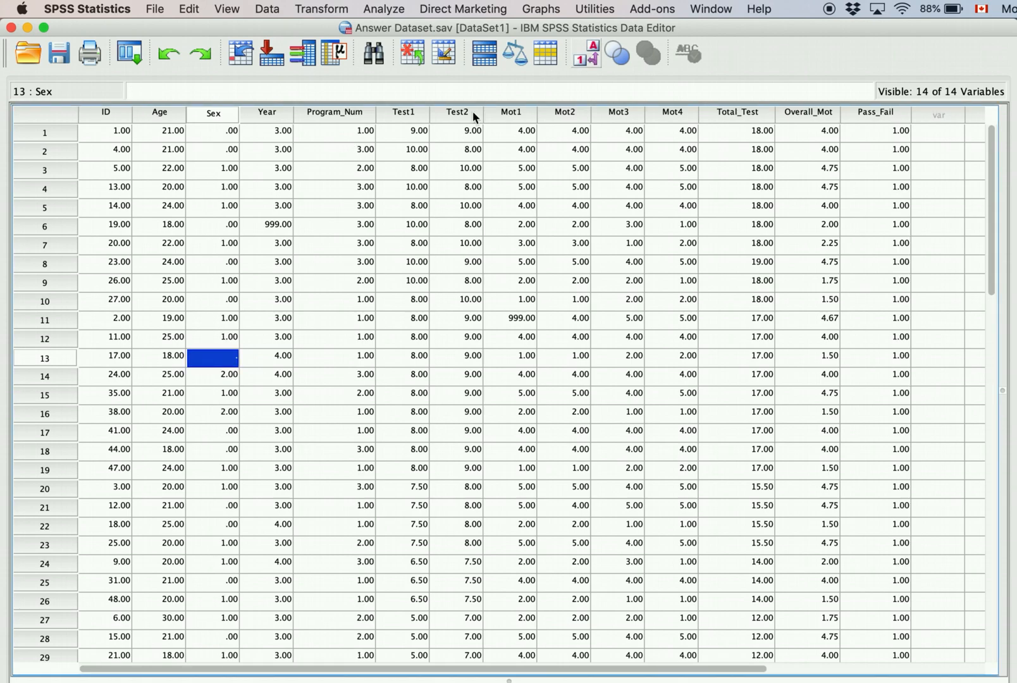
Step: Clear the Sex values in rows 14 through 17, leaving them missing
click(230, 376)
key(BackSpace)
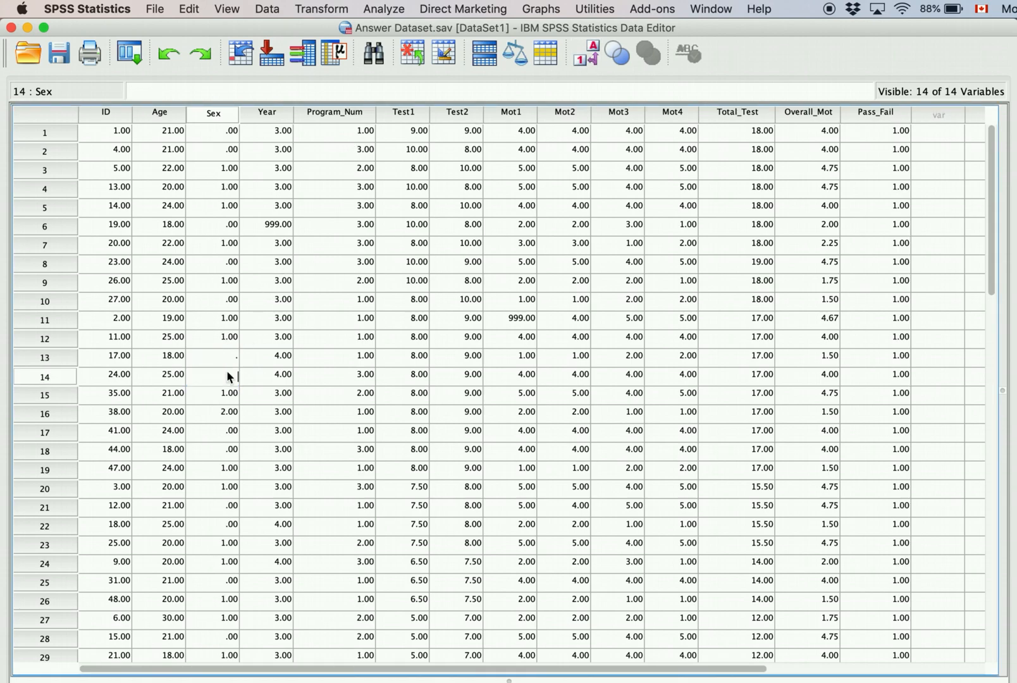
key(Return)
key(BackSpace)
key(Return)
key(BackSpace)
key(Return)
key(BackSpace)
key(Return)
key(BackSpace)
click(223, 282)
click(385, 8)
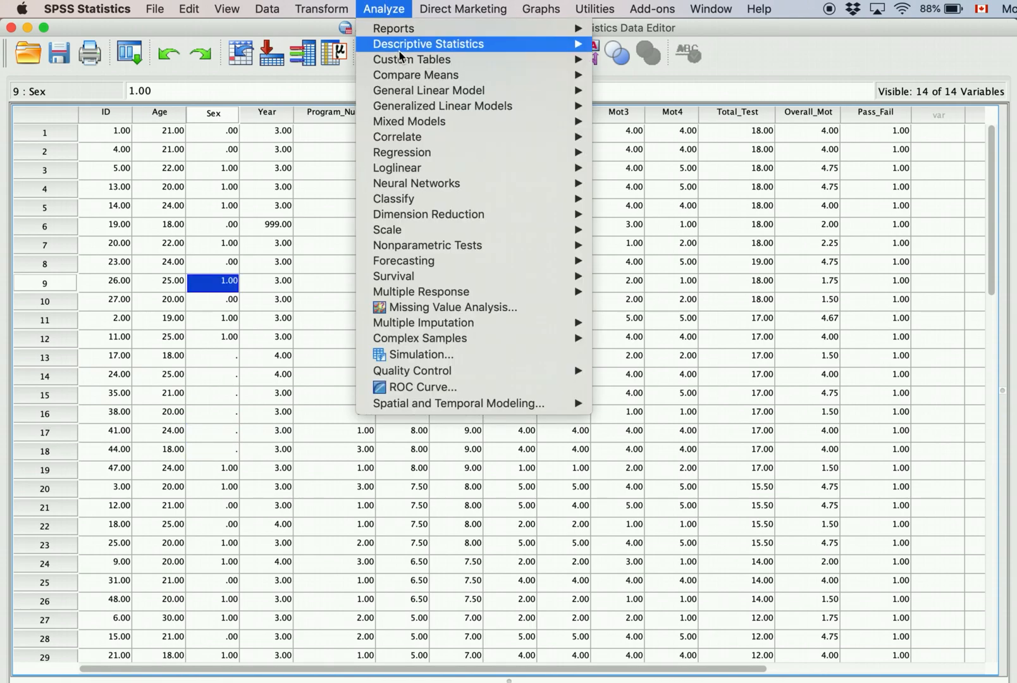
mouse_move(404, 46)
click(685, 46)
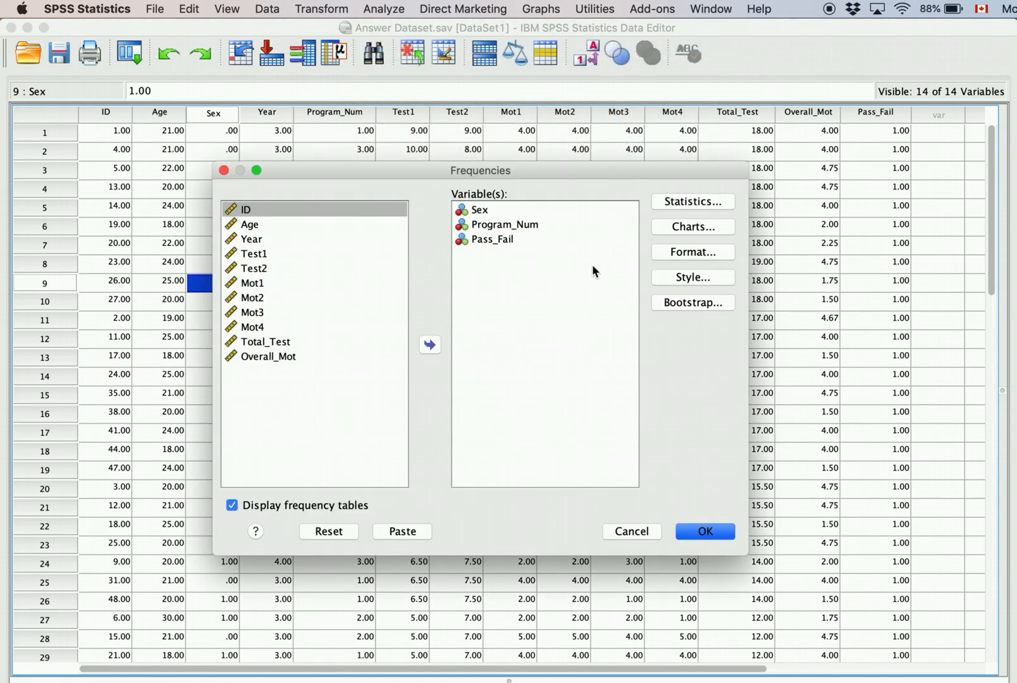
click(707, 531)
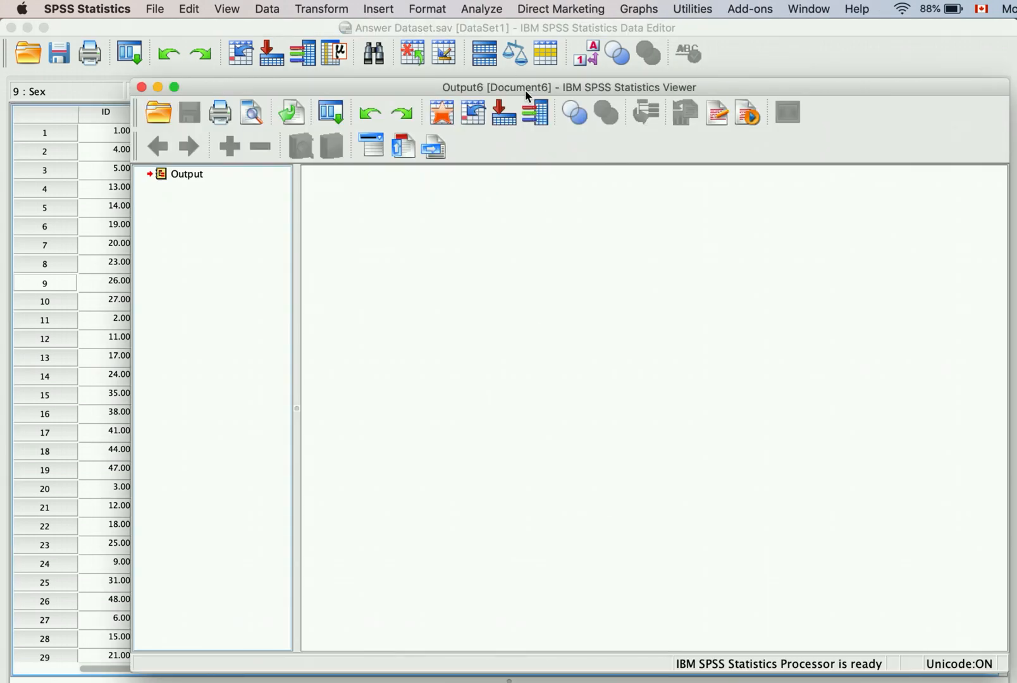
drag(528, 95, 481, 73)
click(465, 409)
scroll(465, 406, down, 1)
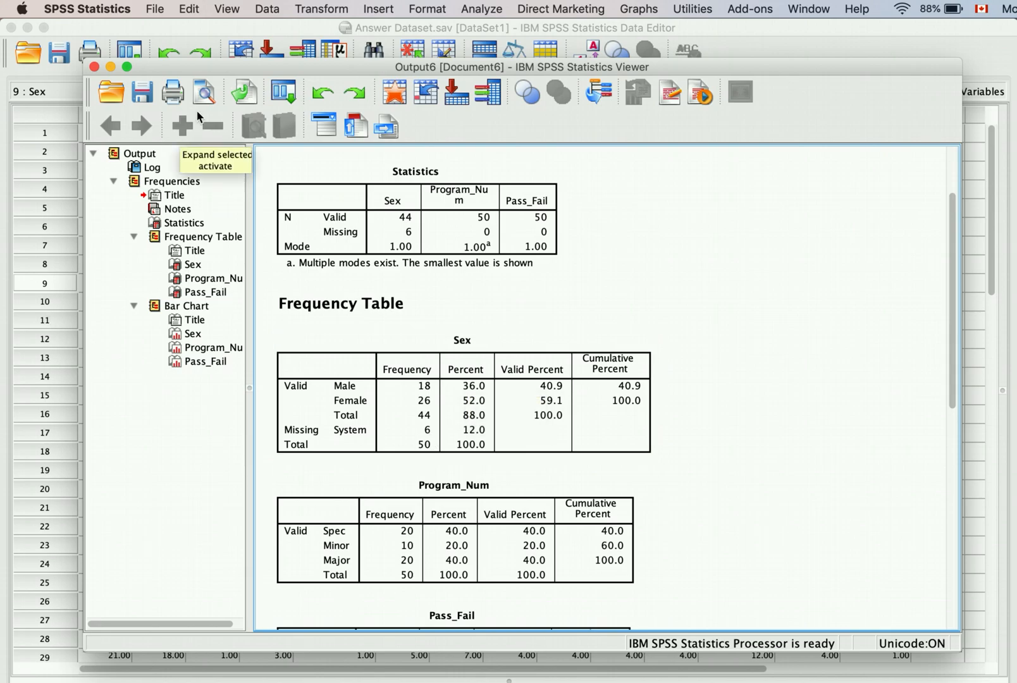
drag(203, 75, 582, 63)
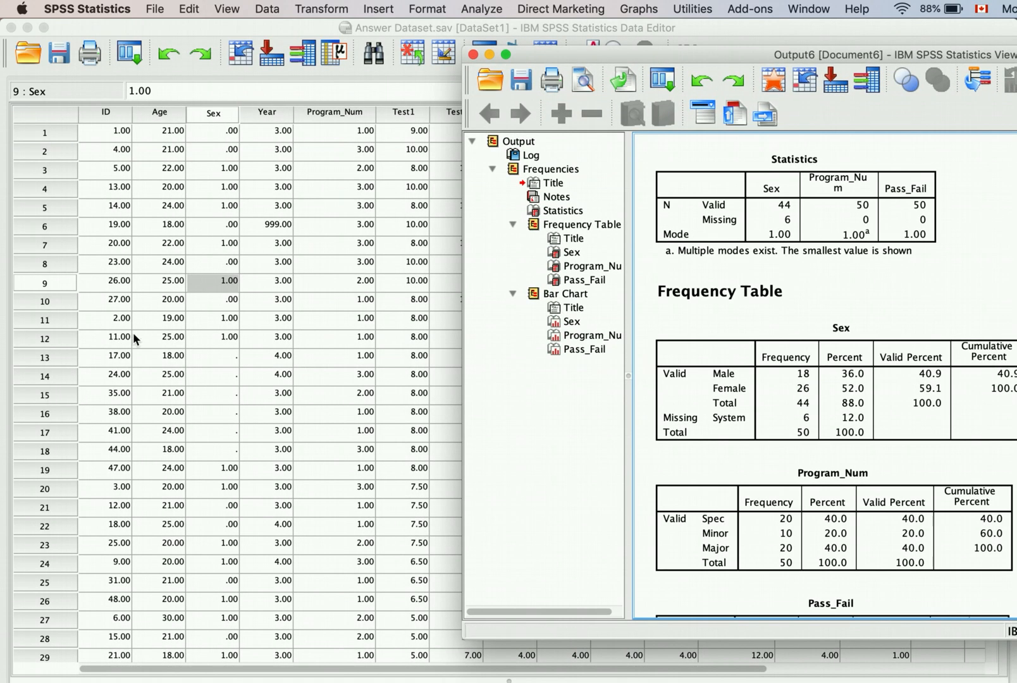
drag(773, 53, 423, 35)
click(574, 320)
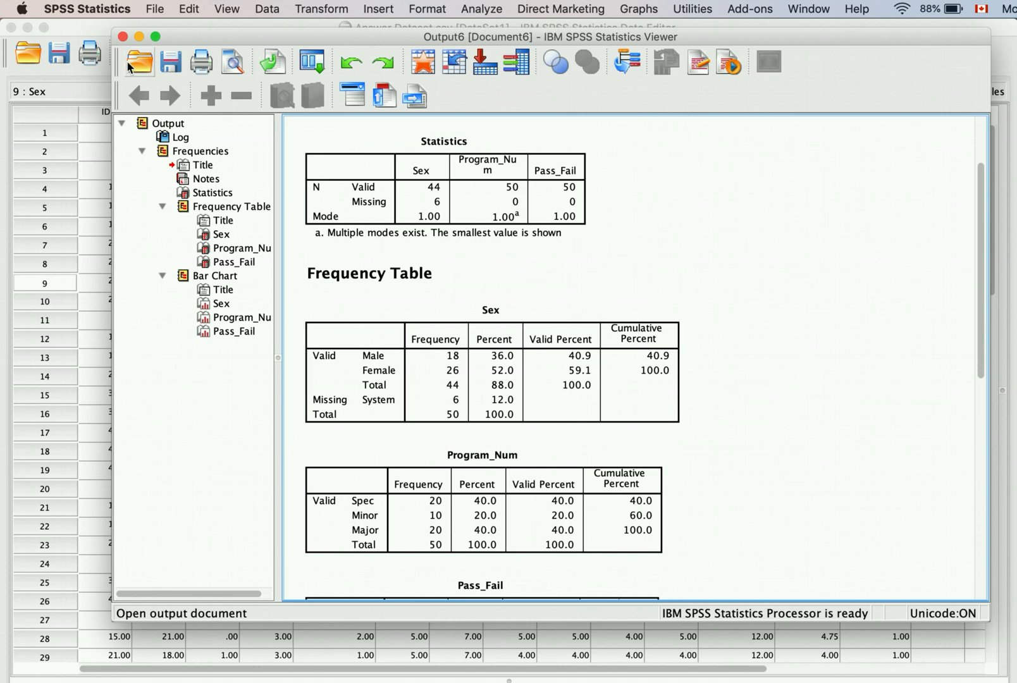
click(122, 36)
click(673, 363)
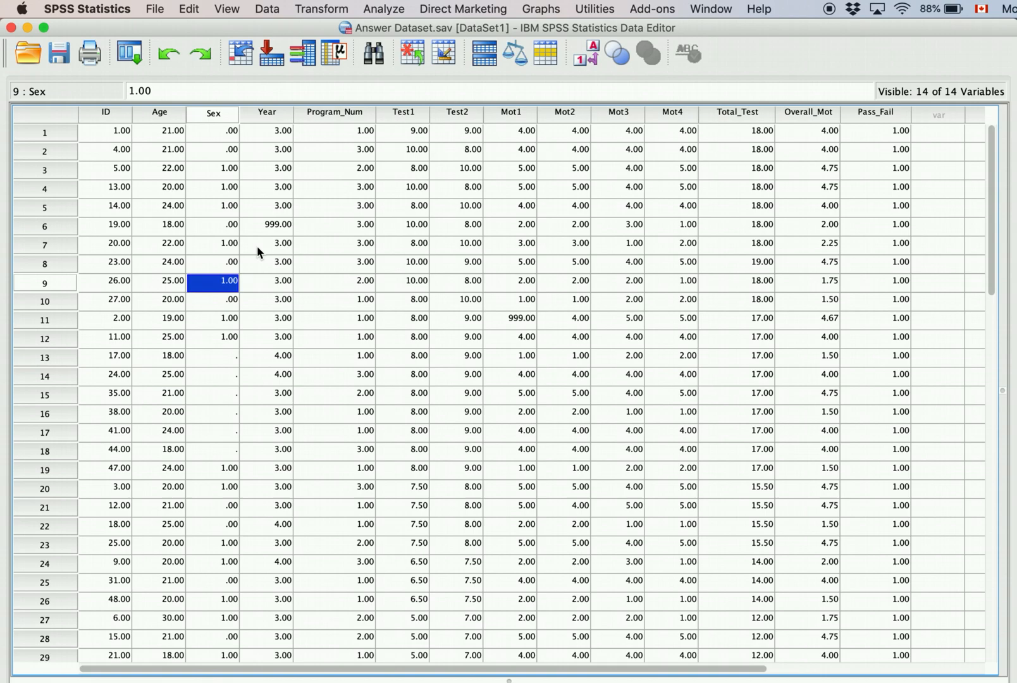
Step: Reopen Frequencies and remove Sex, Program_Num and Pass_Fail from the variable list
click(383, 9)
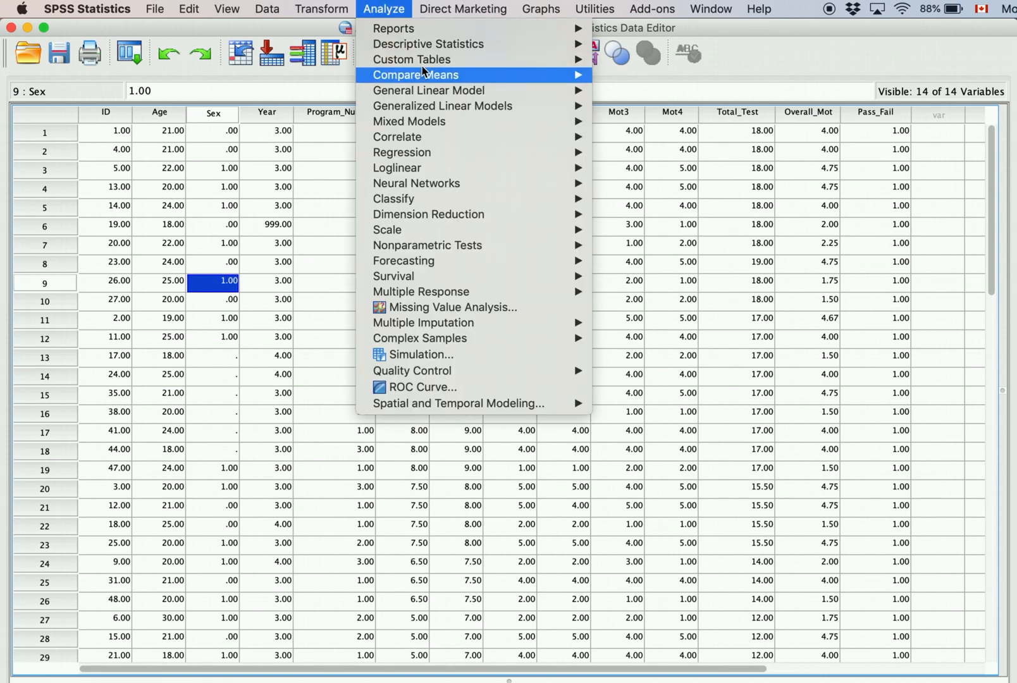
mouse_move(498, 44)
click(651, 46)
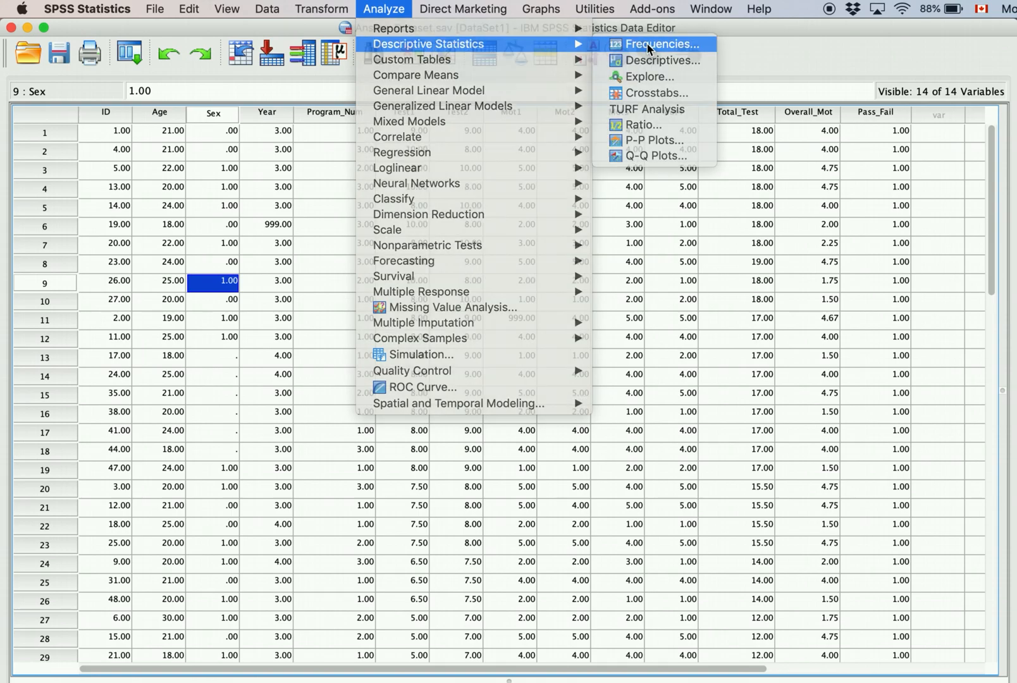
click(517, 235)
shift+click(503, 208)
click(430, 345)
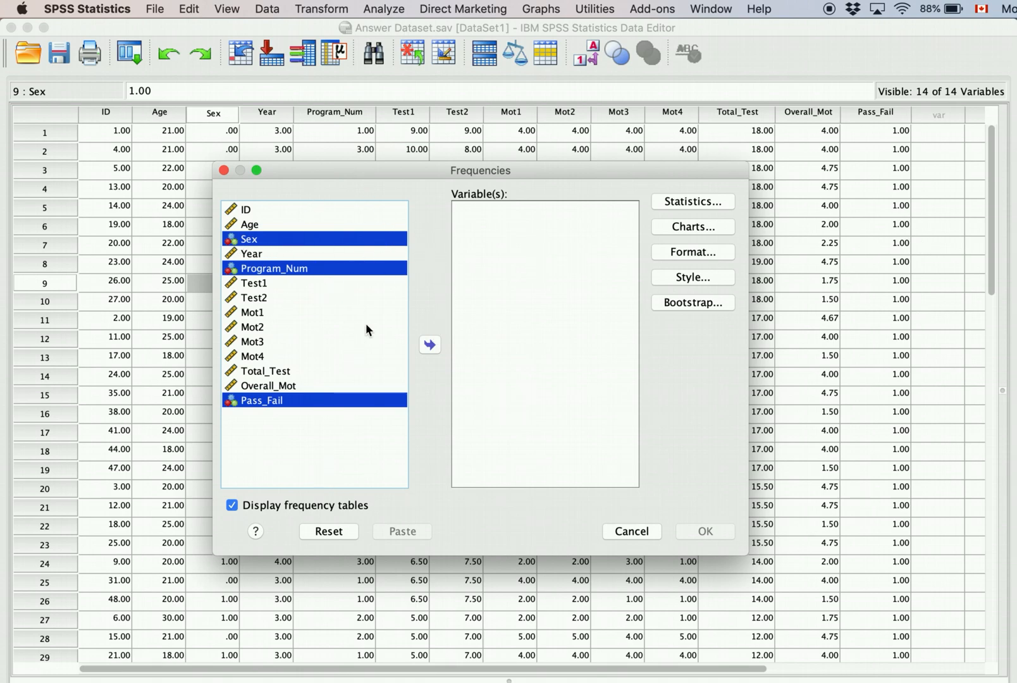
drag(518, 178, 539, 131)
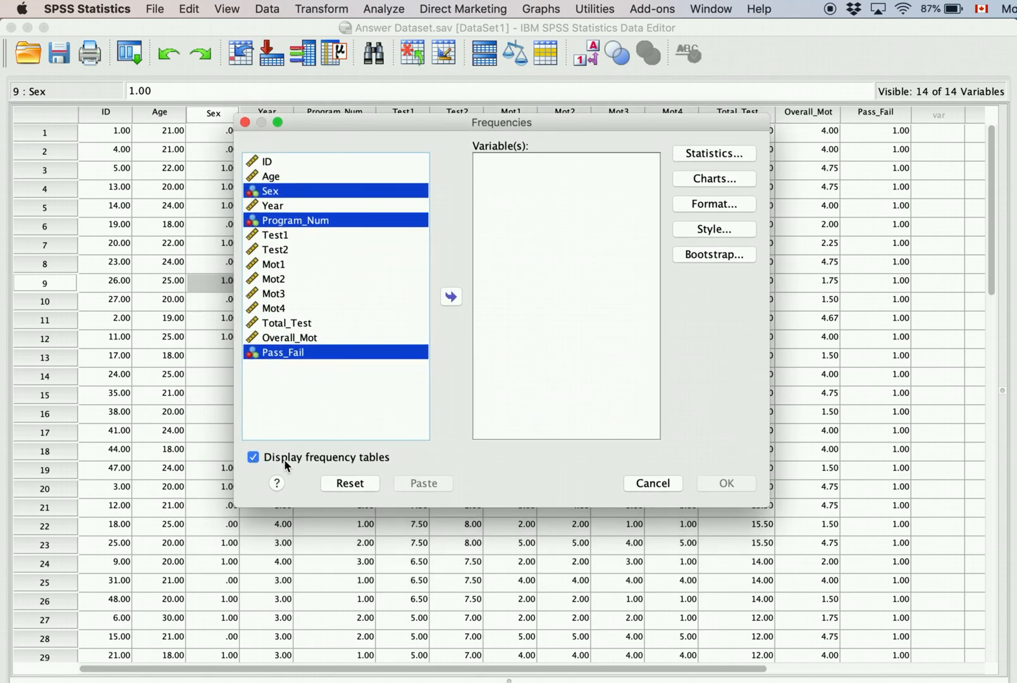
Step: Add Age, Year, Total_Test and Overall_Mot as the Frequencies variables
click(296, 179)
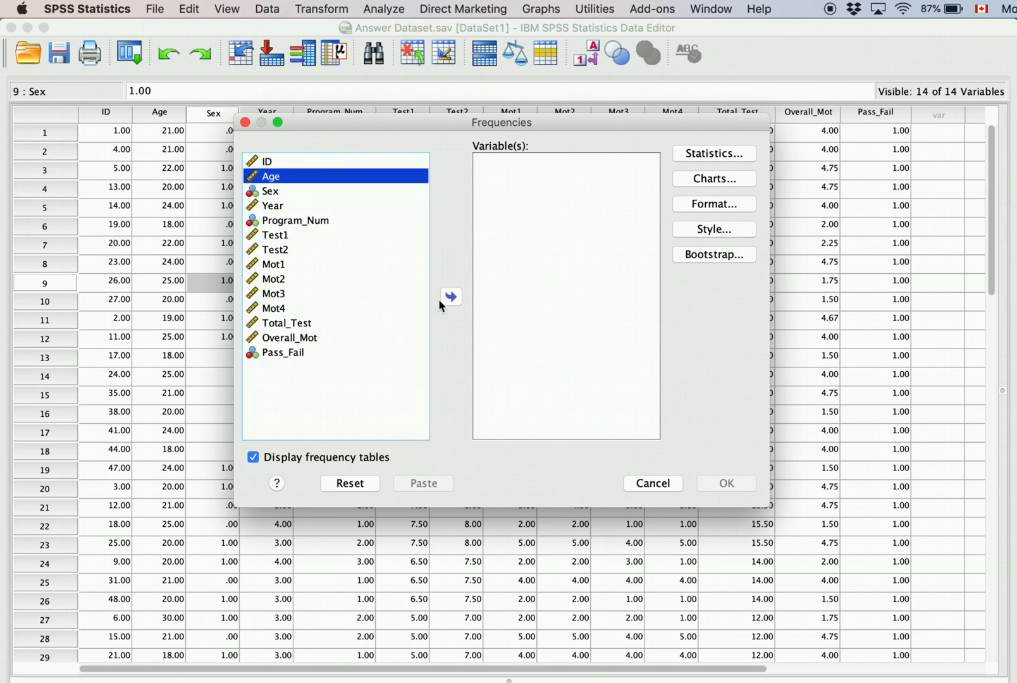
click(451, 297)
click(284, 191)
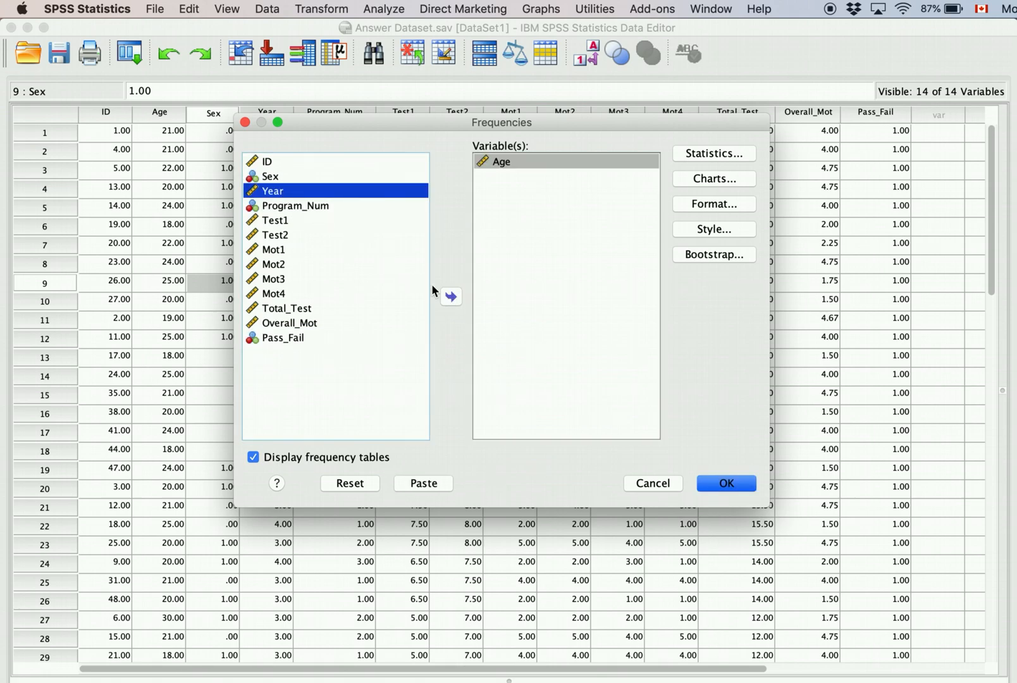
click(456, 303)
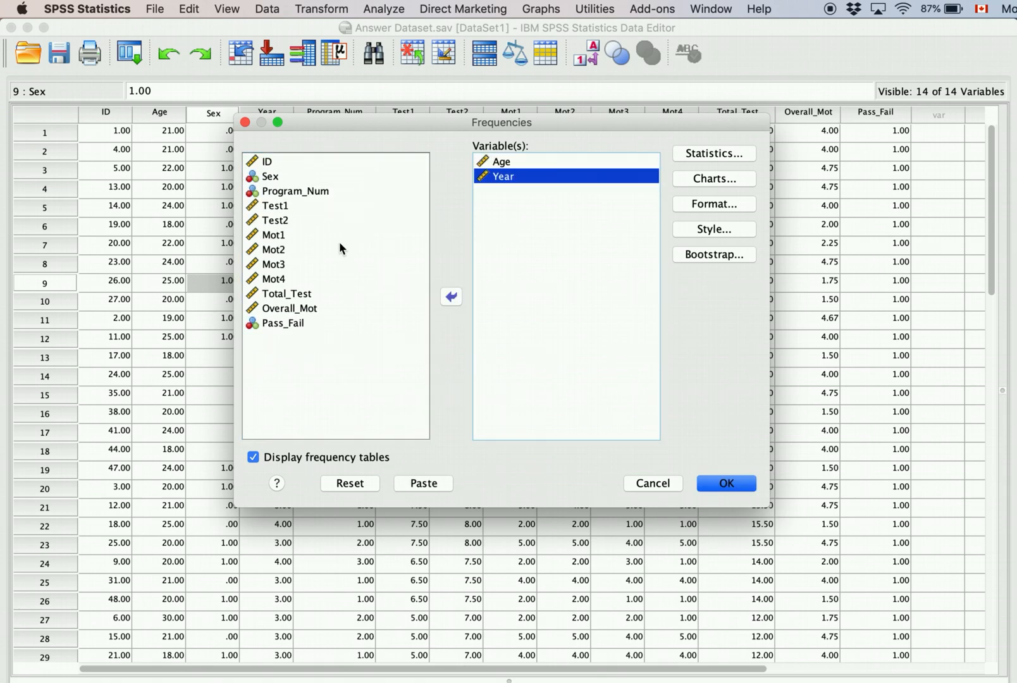
click(319, 294)
right_click(311, 302)
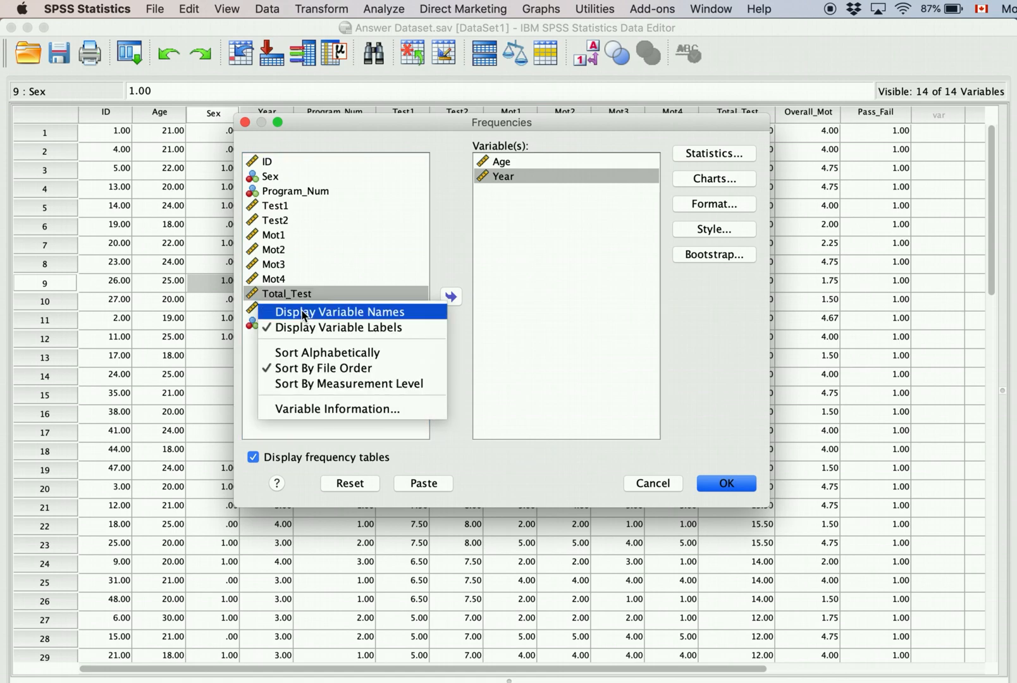
click(304, 278)
click(291, 309)
shift+click(293, 295)
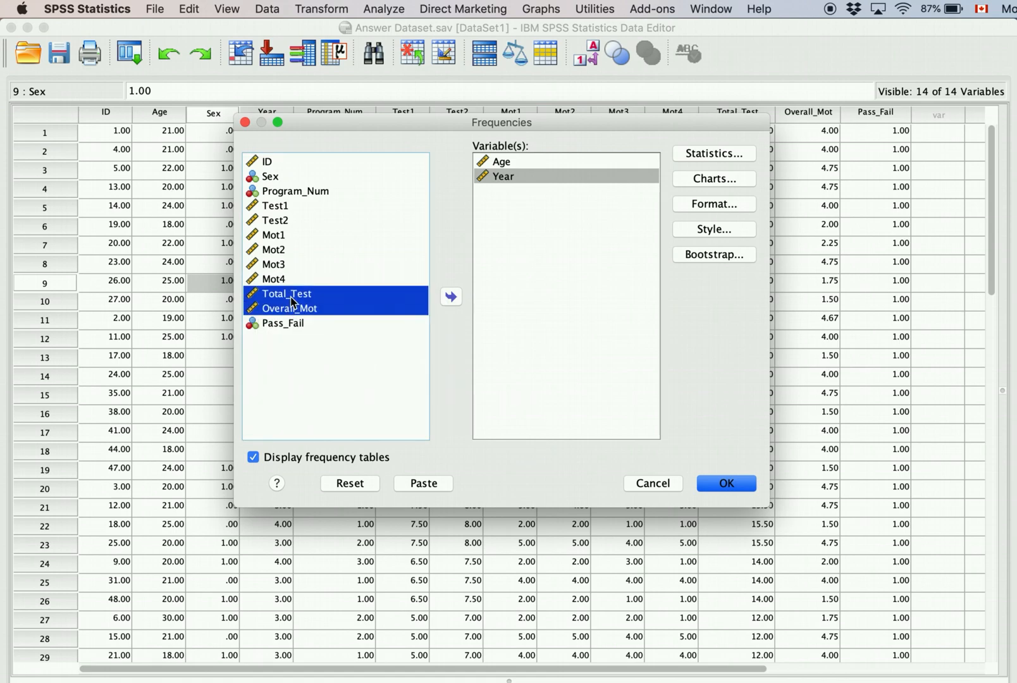
click(451, 298)
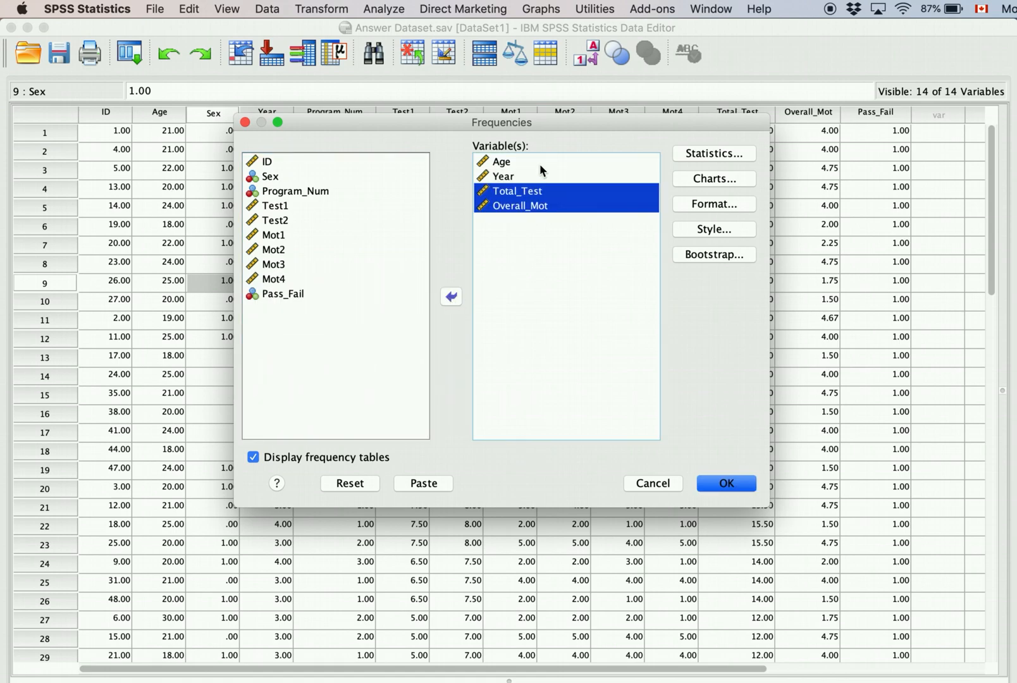
click(701, 154)
Step: Replace mode with mean, median, std. deviation, range, minimum, maximum and skewness statistics
drag(467, 207, 373, 202)
click(434, 280)
click(433, 240)
click(433, 261)
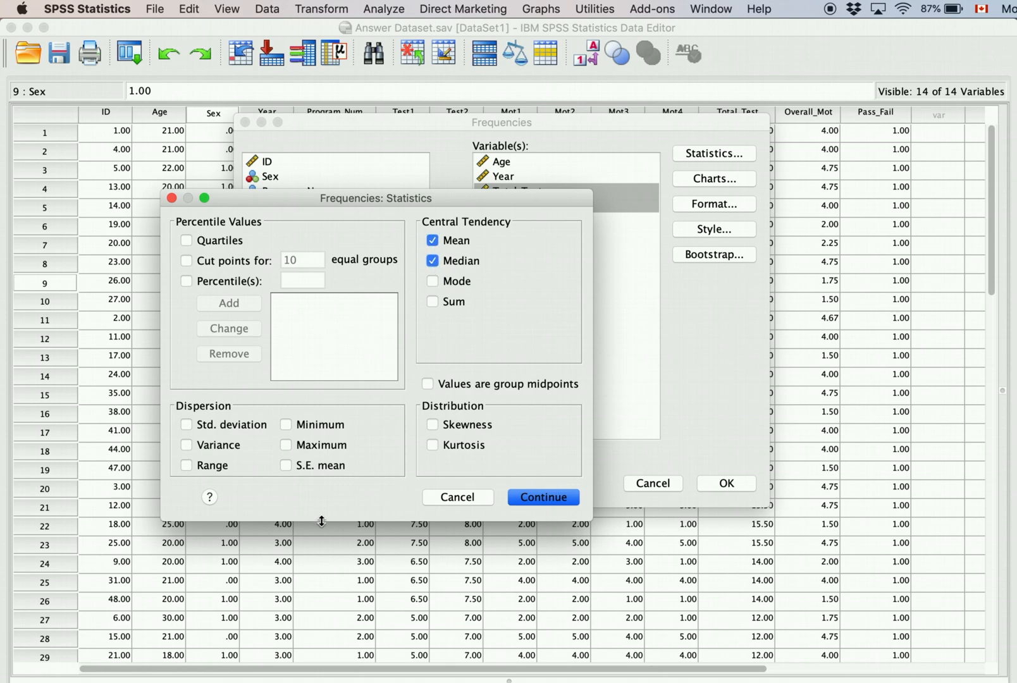
click(186, 425)
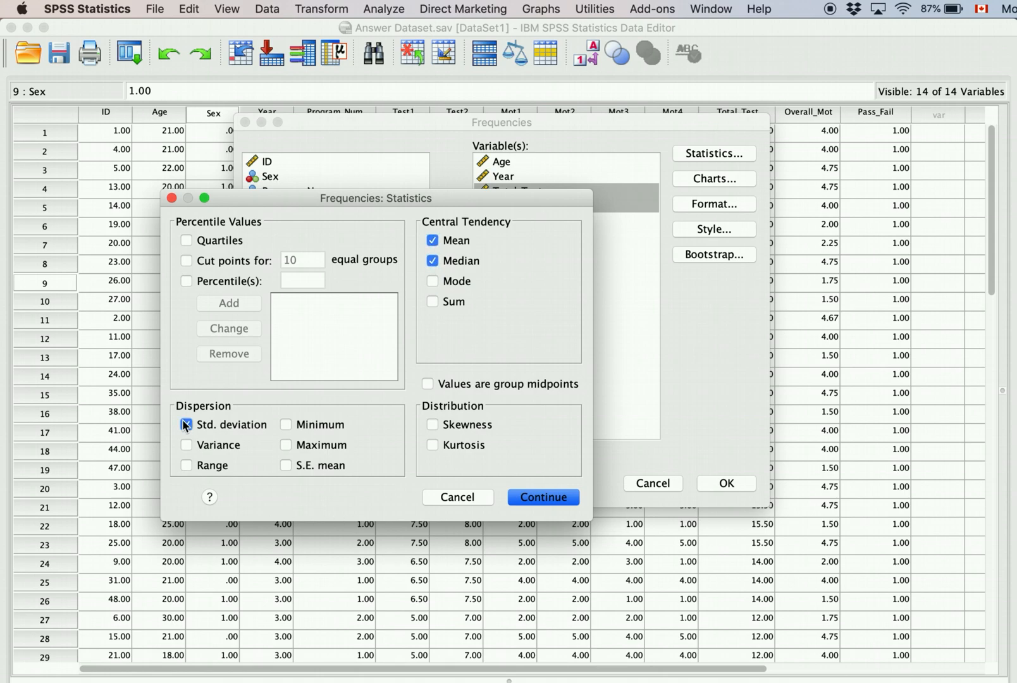
click(186, 466)
click(287, 423)
click(288, 445)
drag(387, 200, 623, 141)
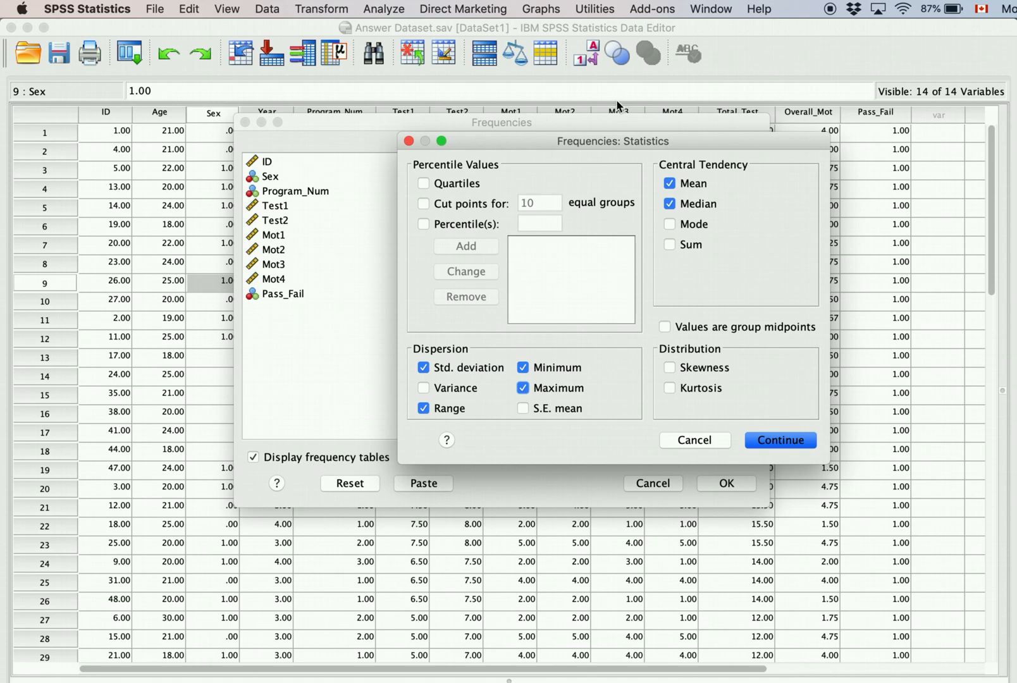
drag(600, 132, 423, 153)
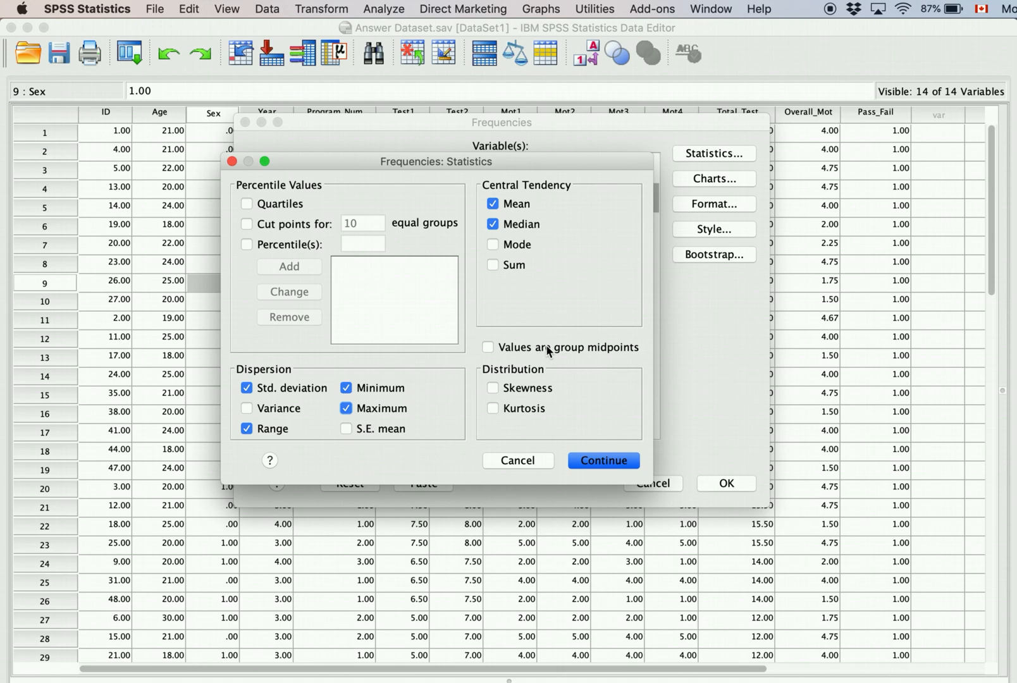
click(493, 388)
click(606, 462)
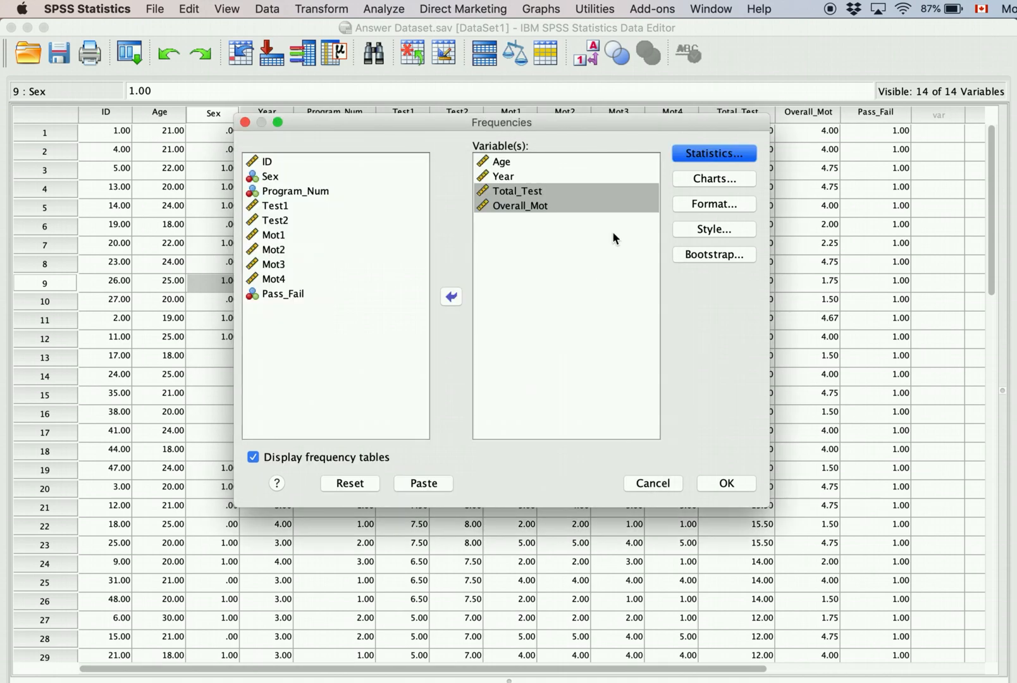
Step: Choose histograms as the chart type, leaving the format options unchanged
click(695, 183)
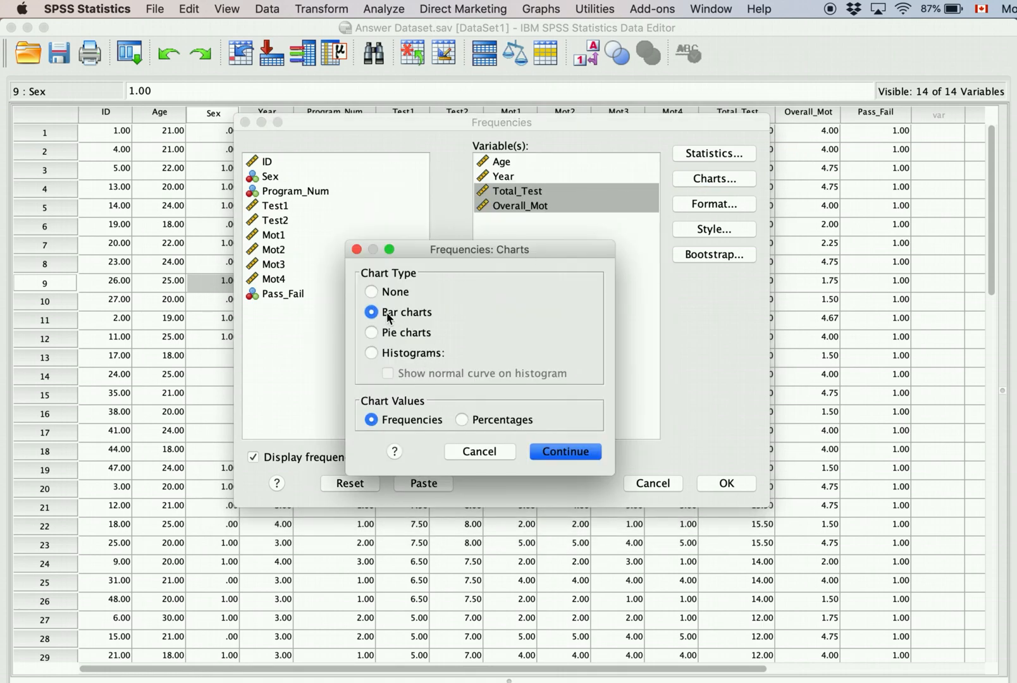
click(380, 355)
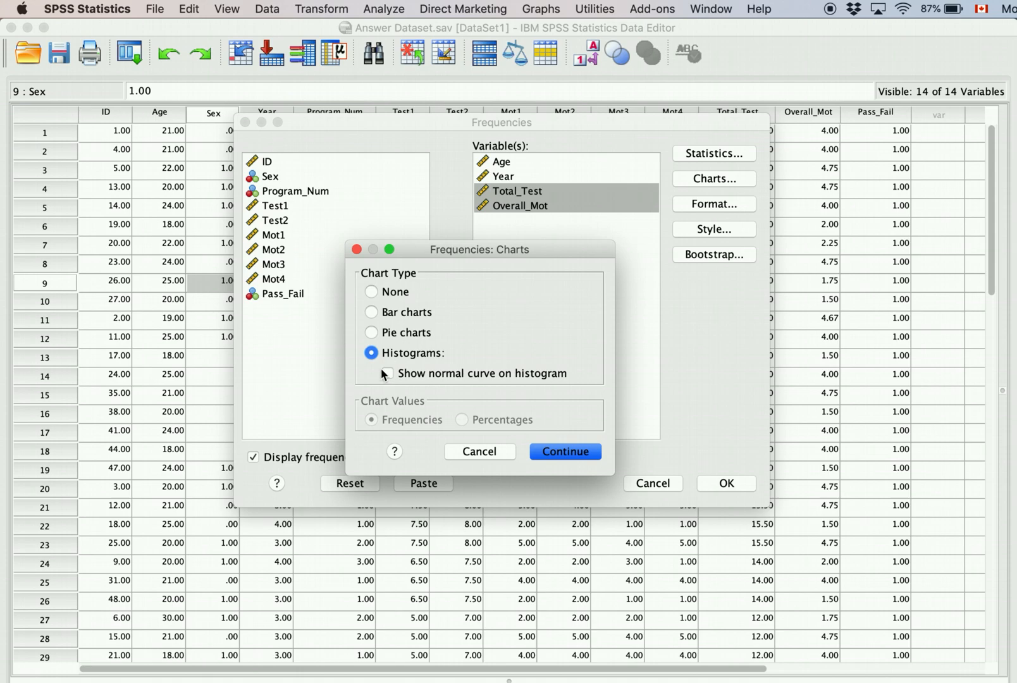
click(565, 453)
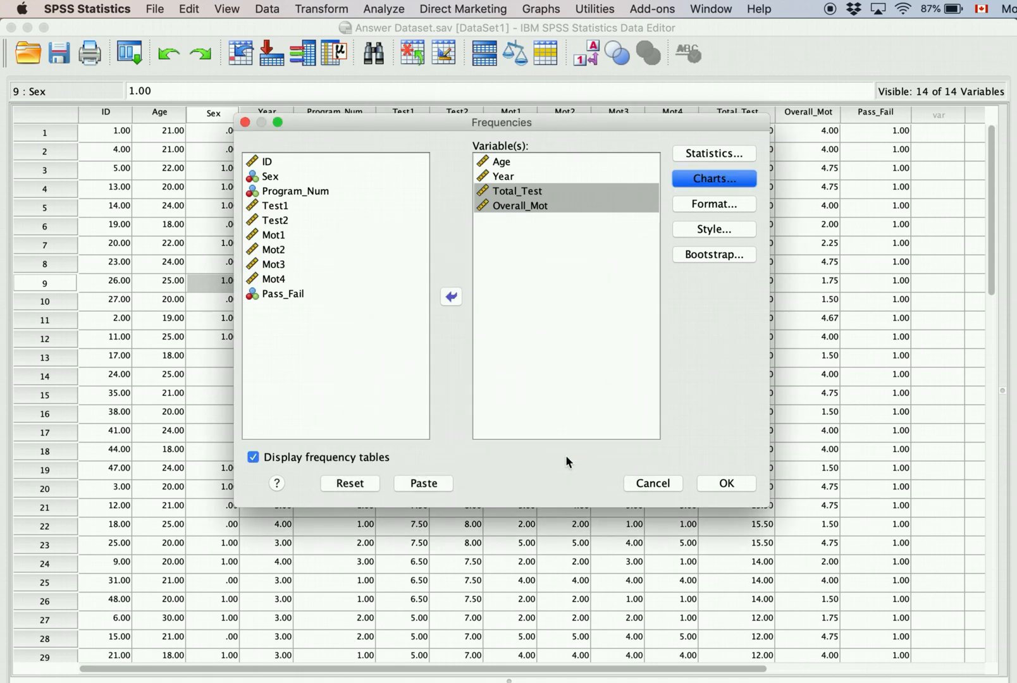
click(720, 206)
click(550, 422)
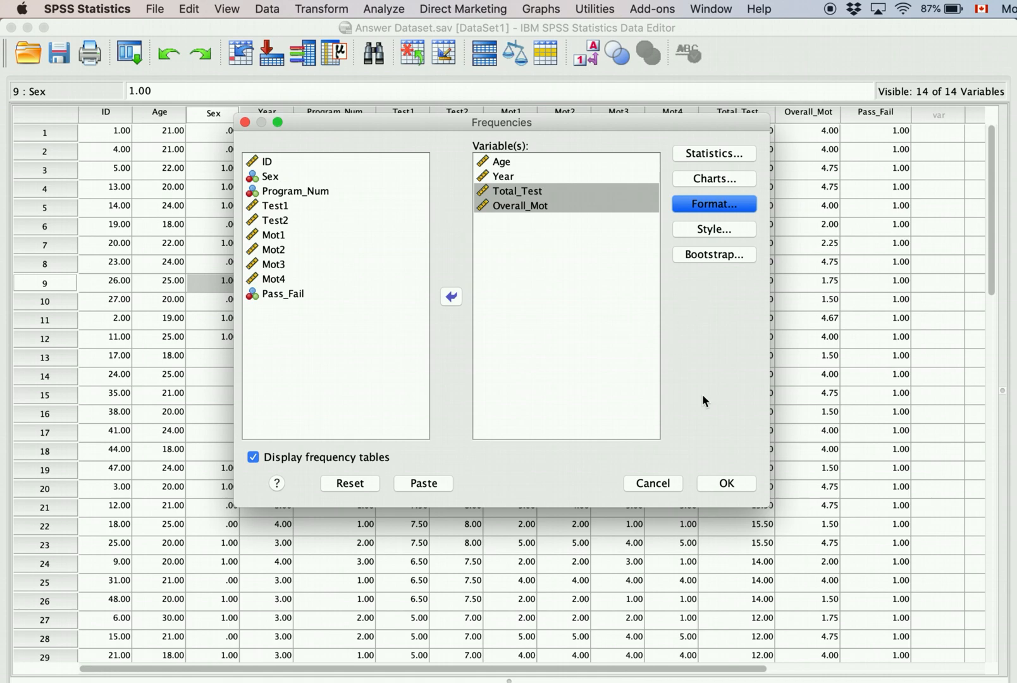
Step: Run Frequencies for Age, Year, Total_Test and Overall_Mot and inspect the Statistics table
click(726, 486)
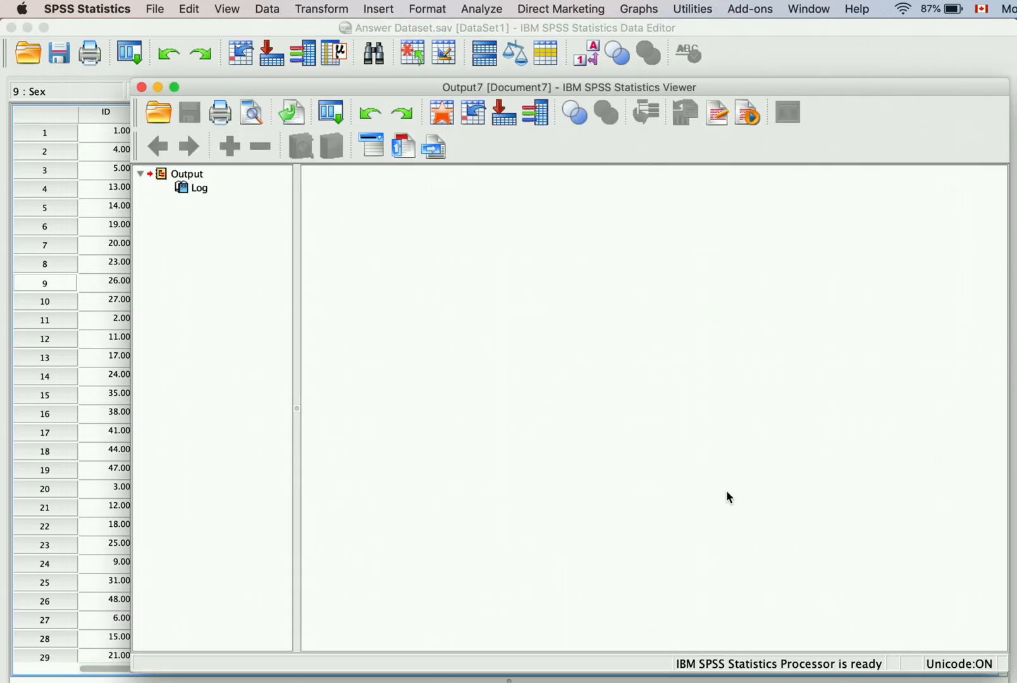
drag(650, 87, 573, 34)
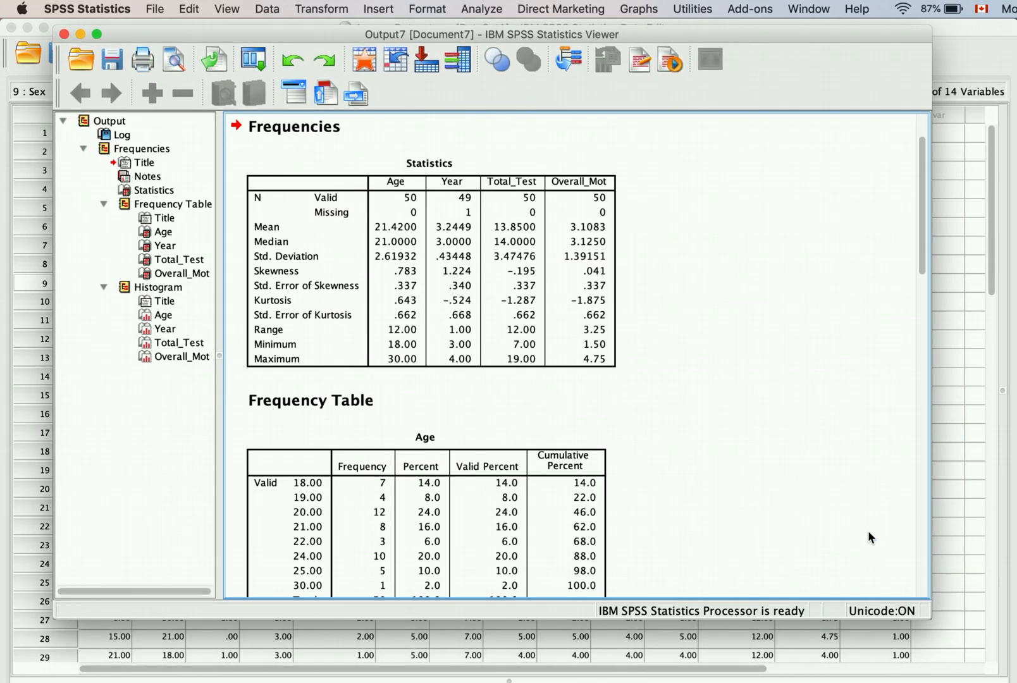
scroll(764, 387, up, 3)
click(561, 352)
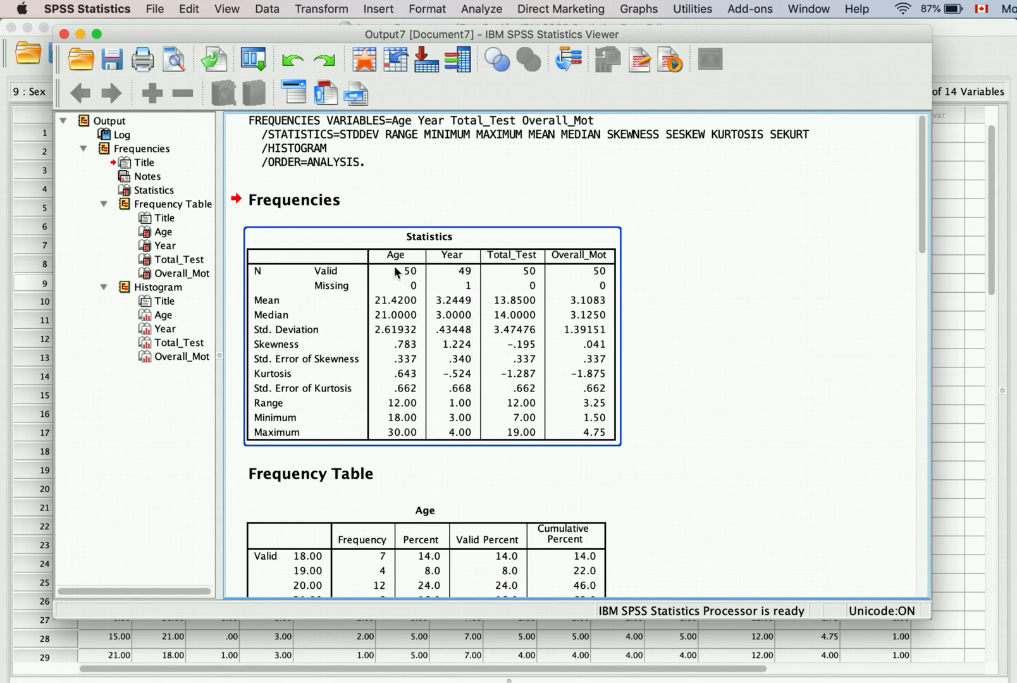
click(710, 453)
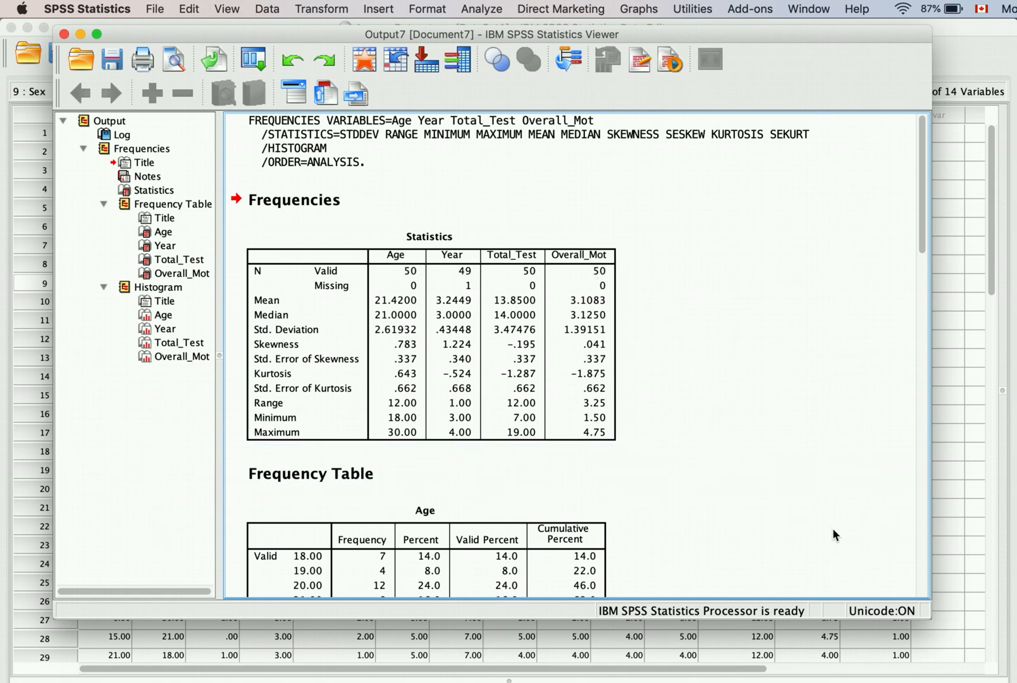
click(604, 329)
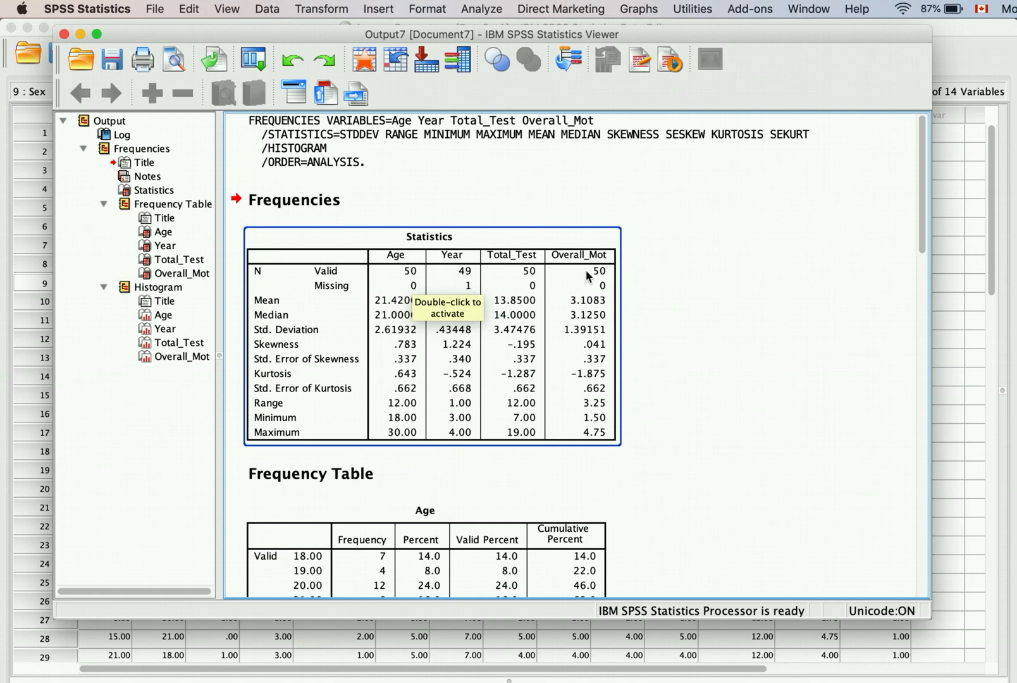
click(747, 412)
click(592, 472)
click(406, 362)
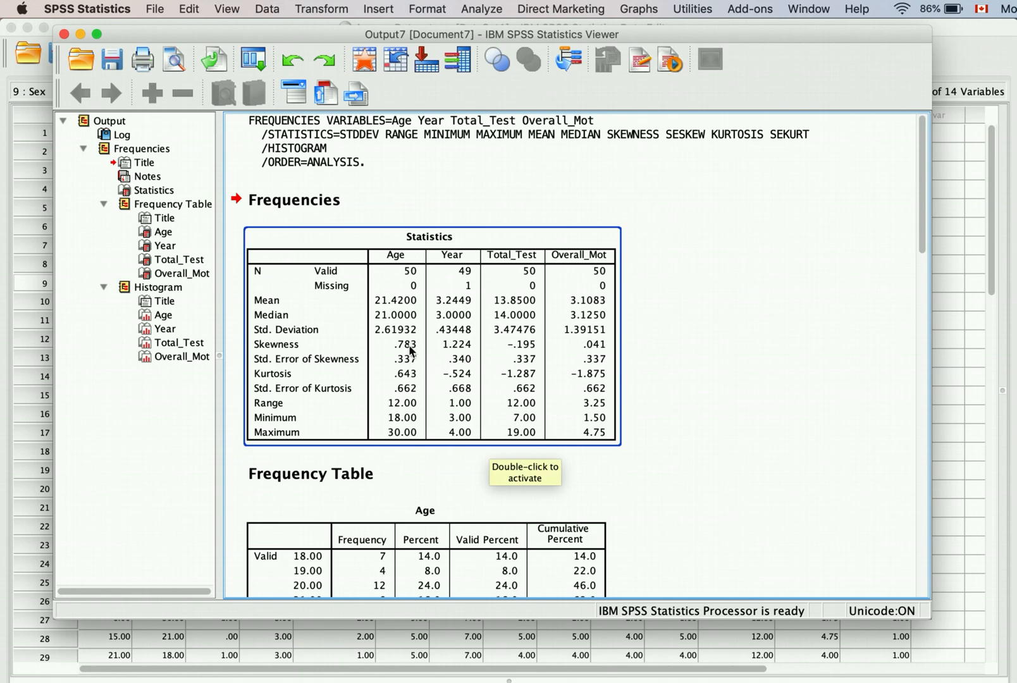
click(546, 218)
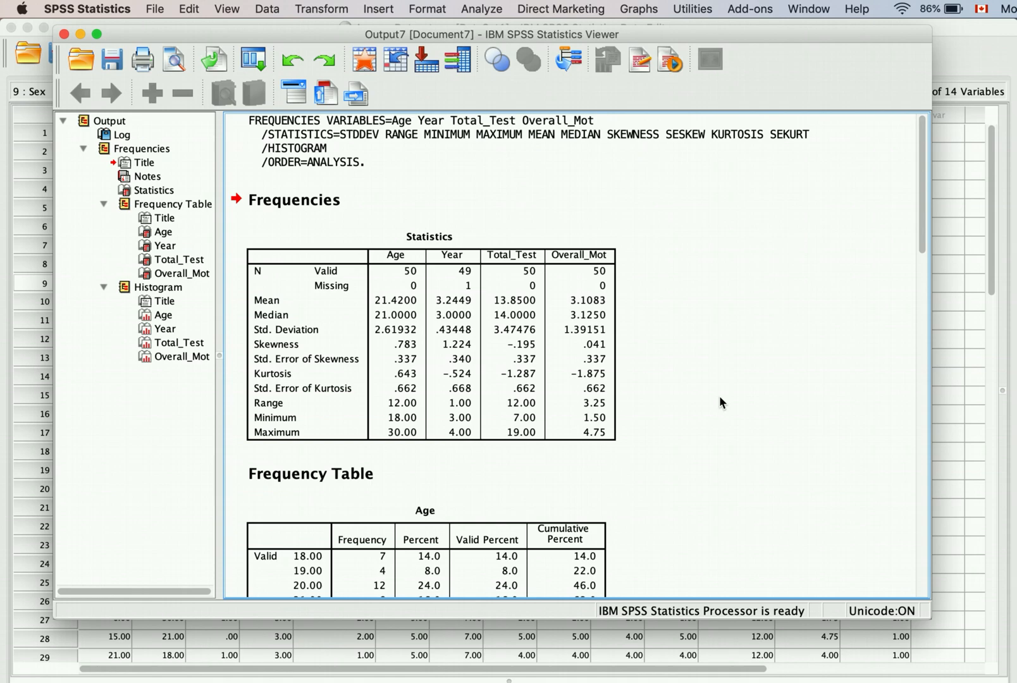
click(577, 330)
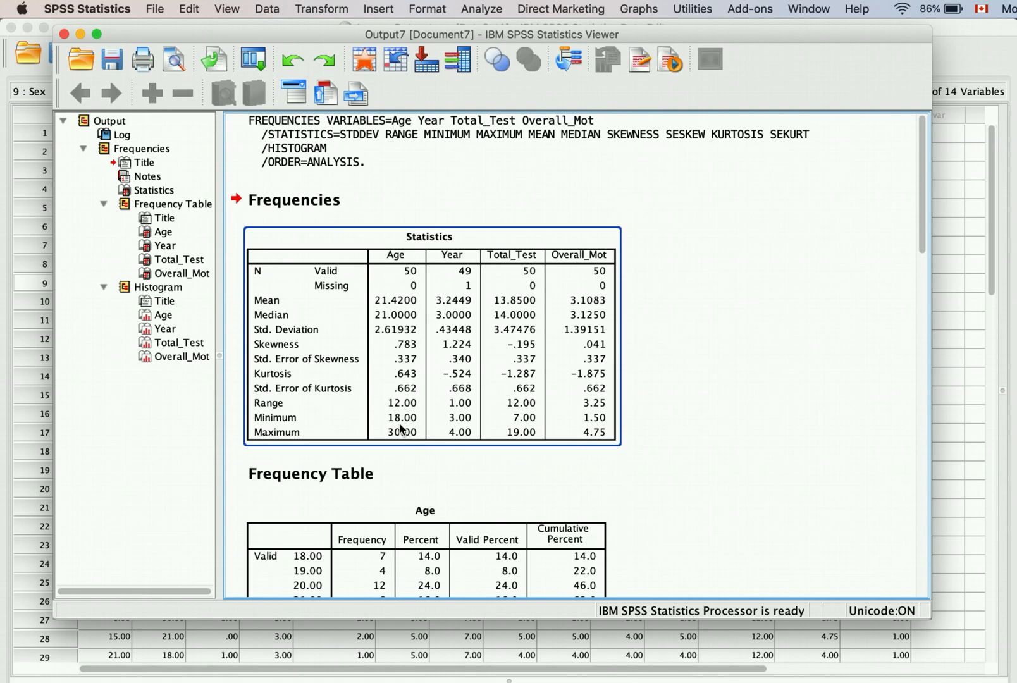
click(438, 494)
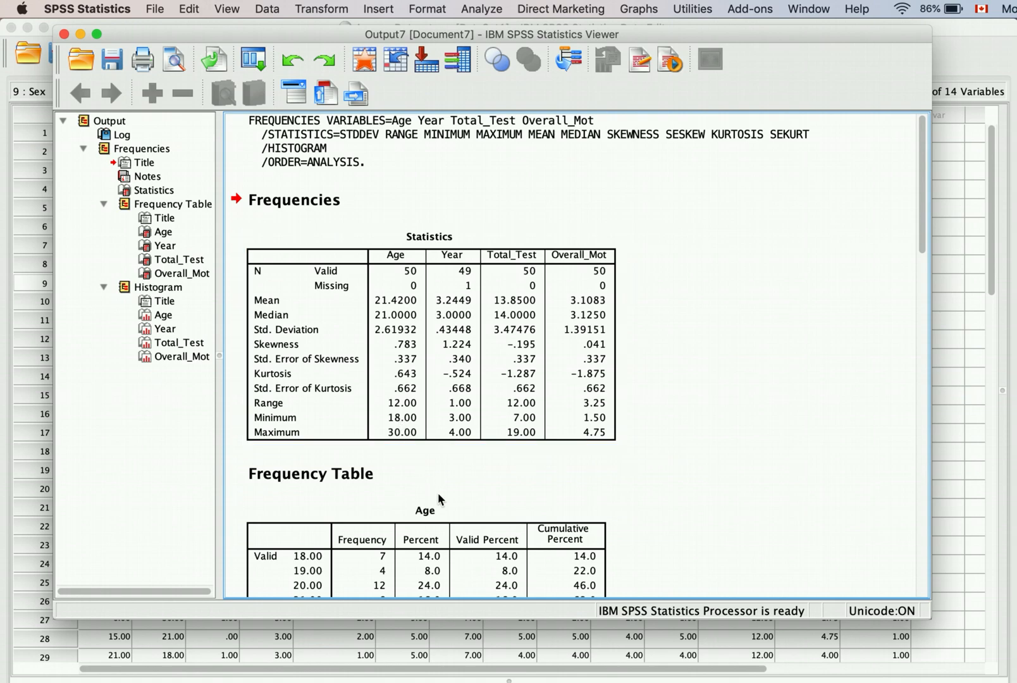
click(474, 351)
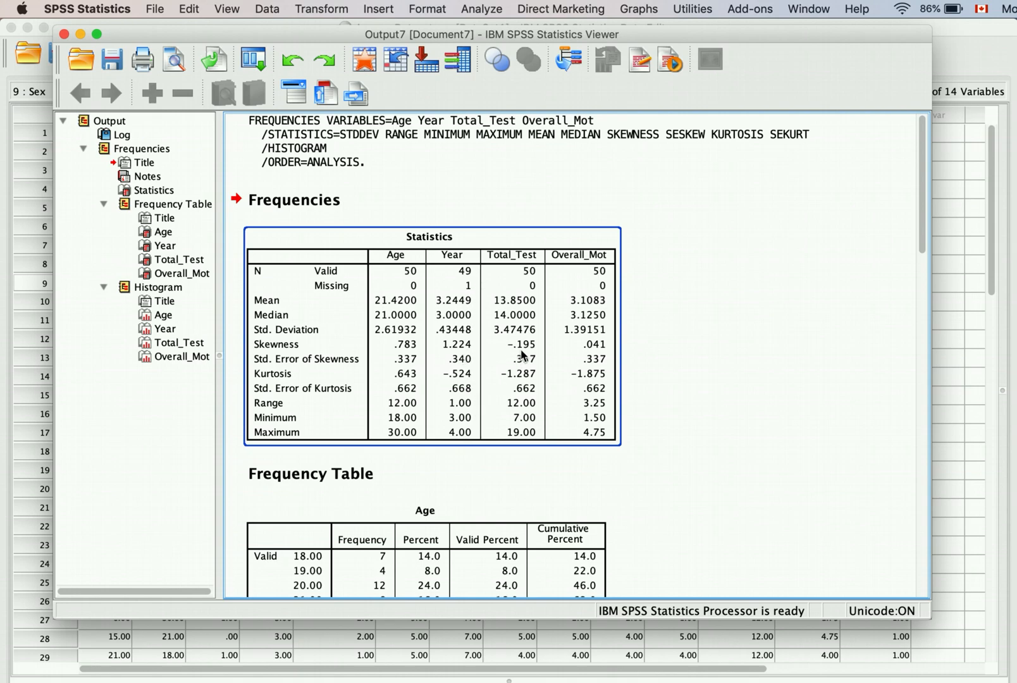
click(728, 366)
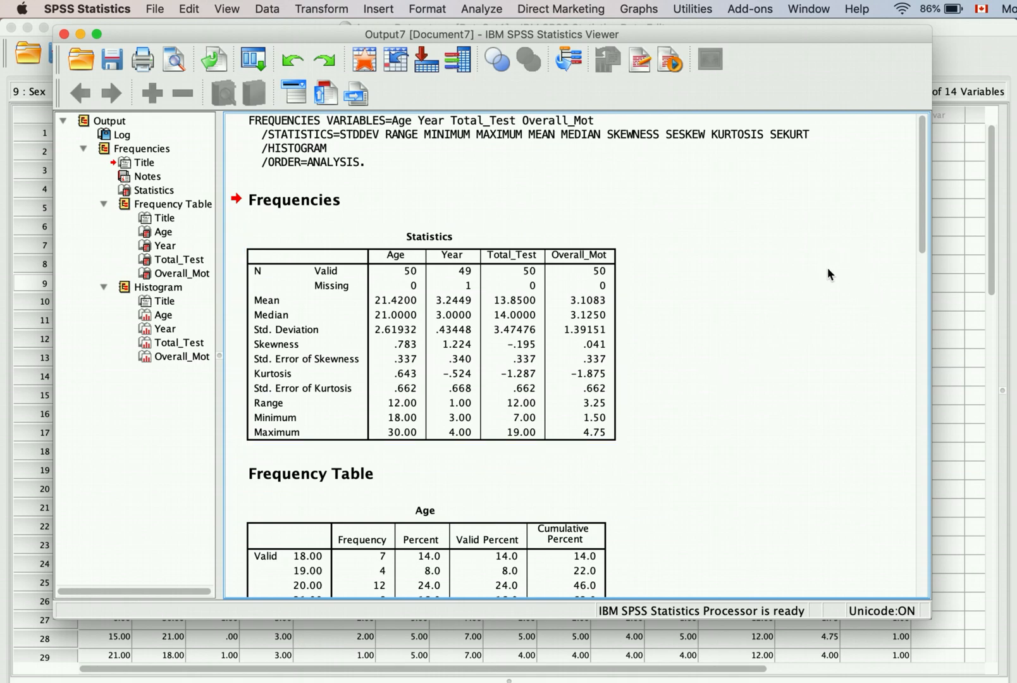
click(528, 359)
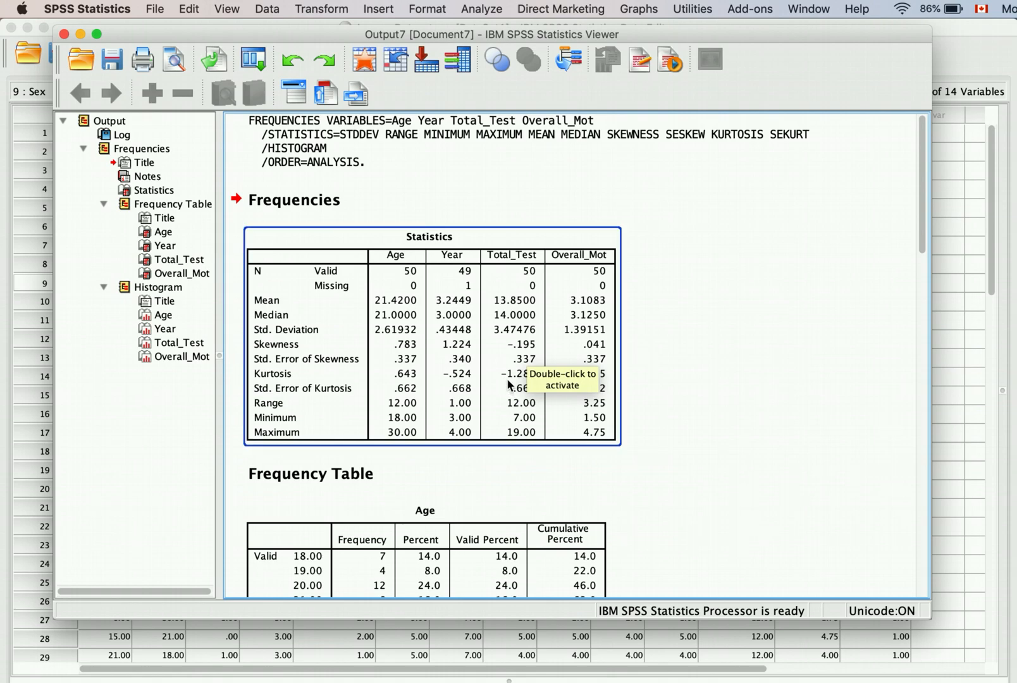
click(633, 355)
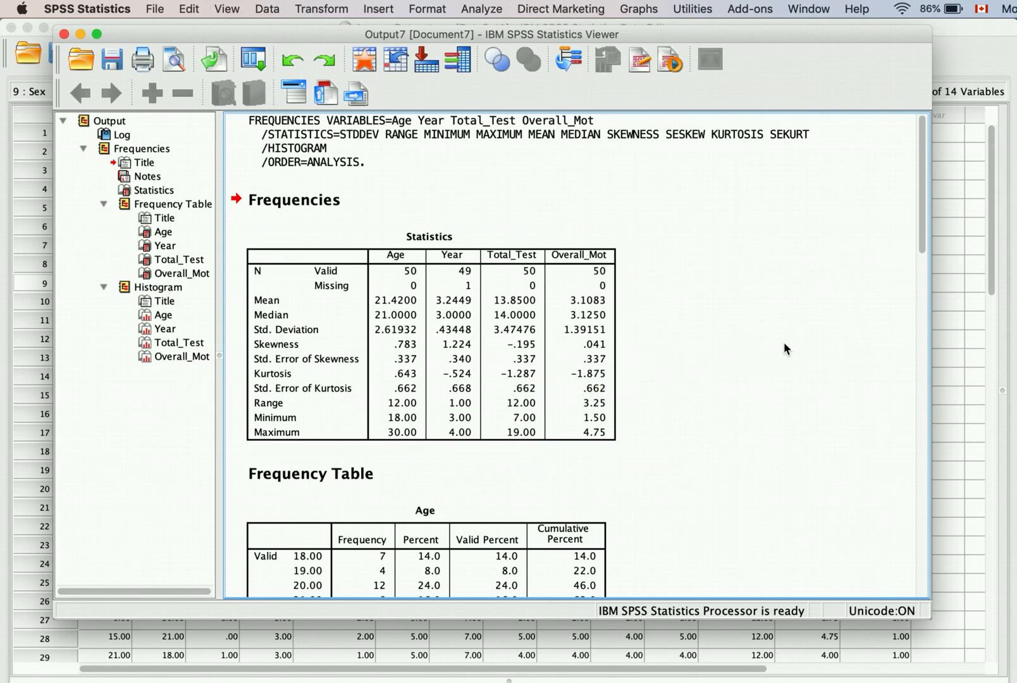
click(518, 378)
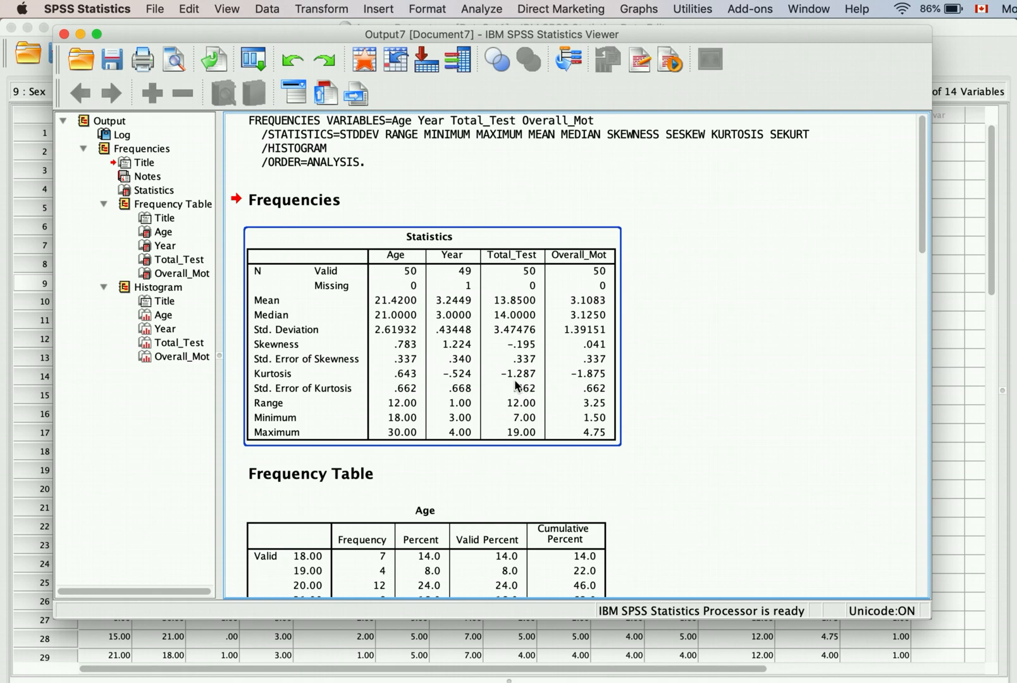
click(783, 313)
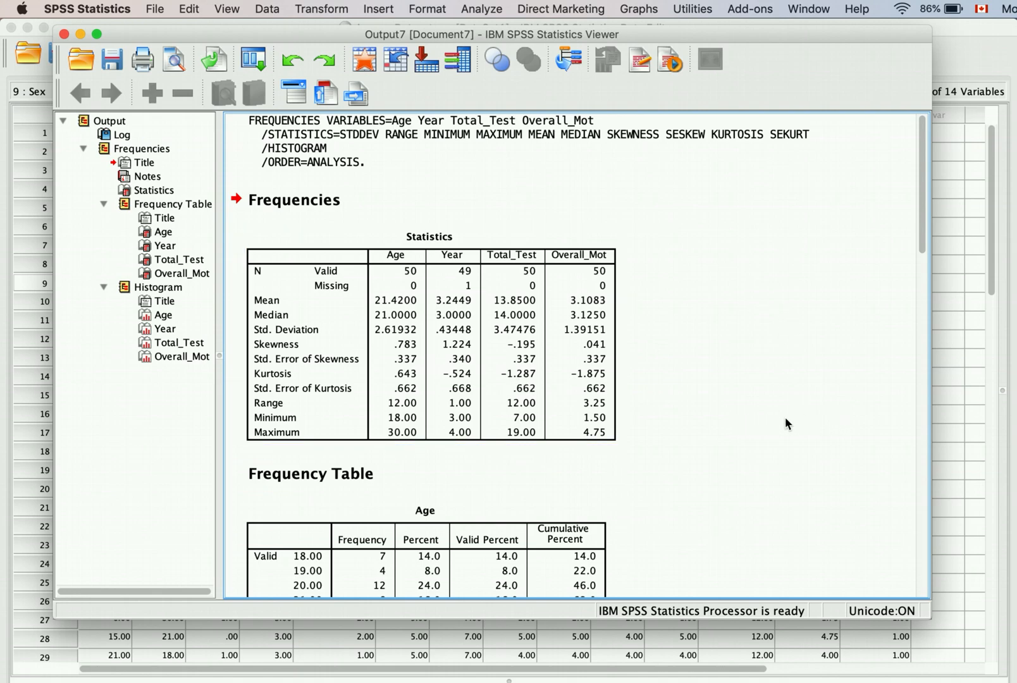
click(601, 335)
scroll(770, 453, down, 5)
scroll(769, 457, down, 2)
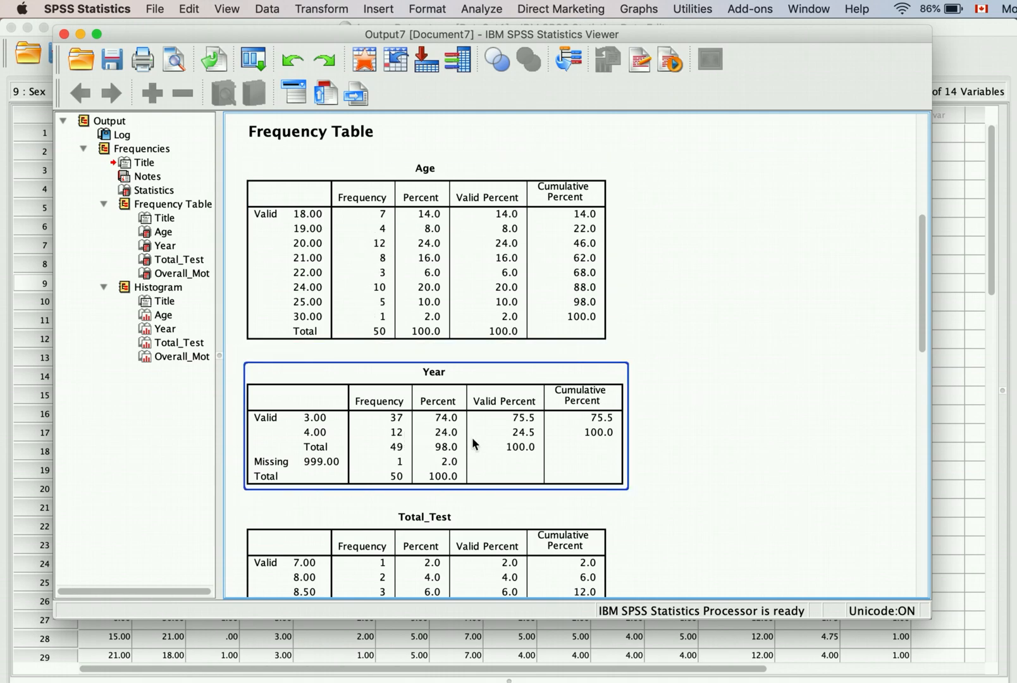
scroll(543, 453, down, 5)
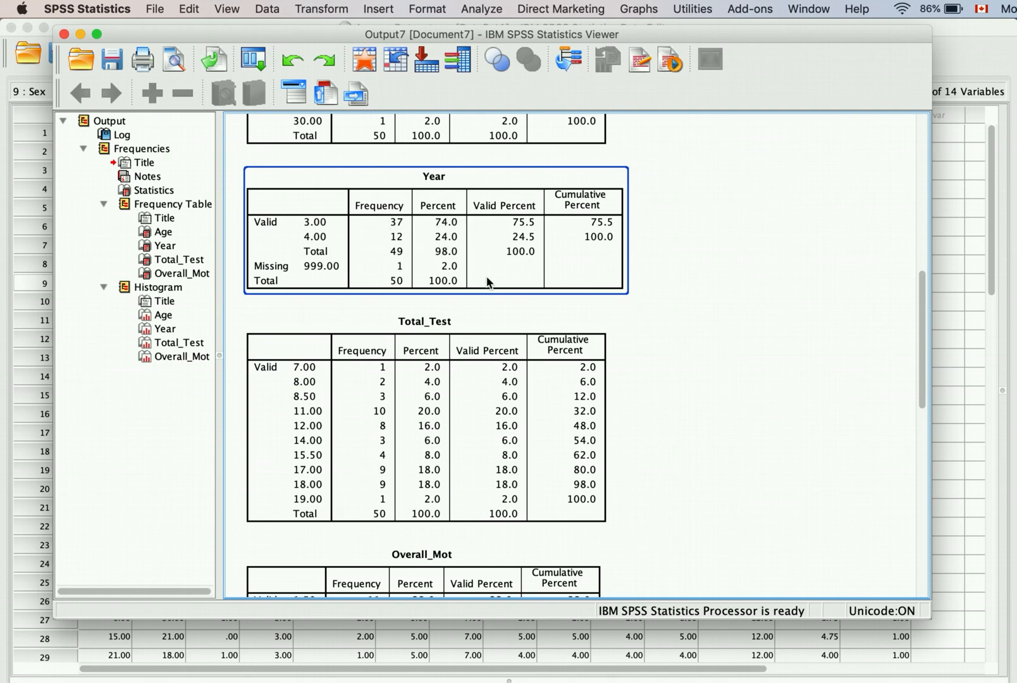
scroll(488, 282, up, 10)
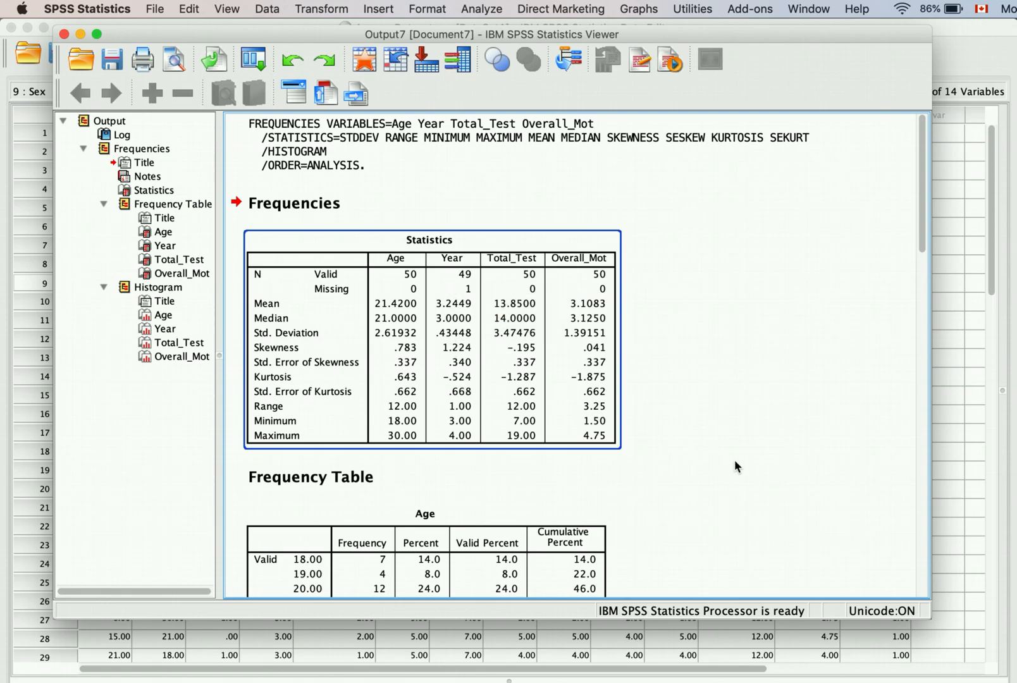
scroll(734, 466, down, 10)
scroll(734, 466, down, 6)
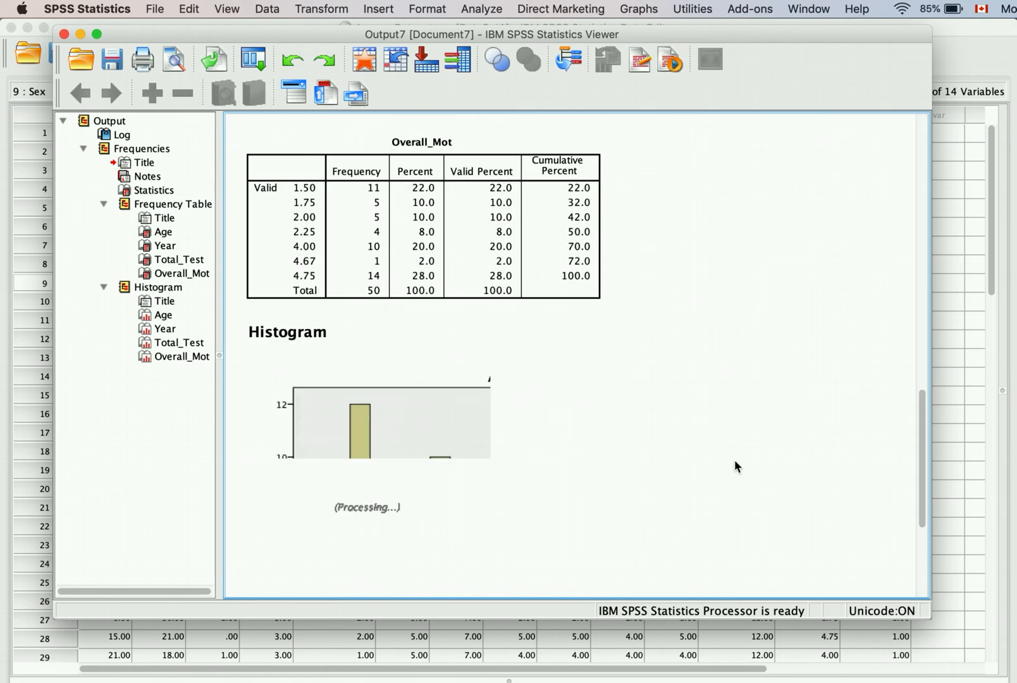
scroll(734, 466, up, 2)
click(405, 368)
scroll(405, 368, up, 3)
click(404, 368)
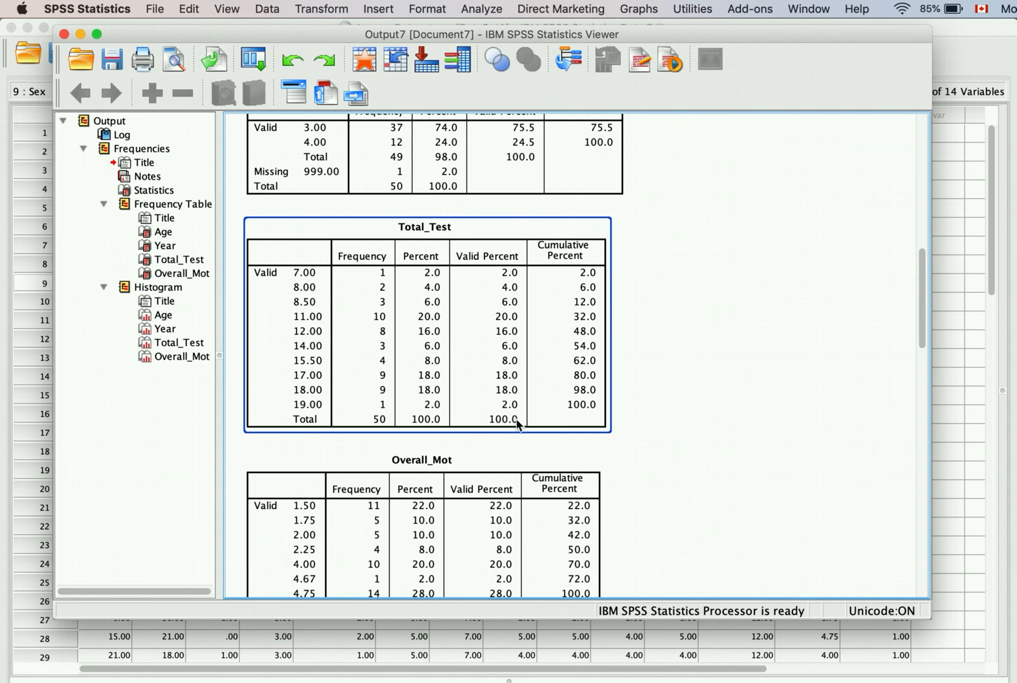
scroll(715, 419, down, 10)
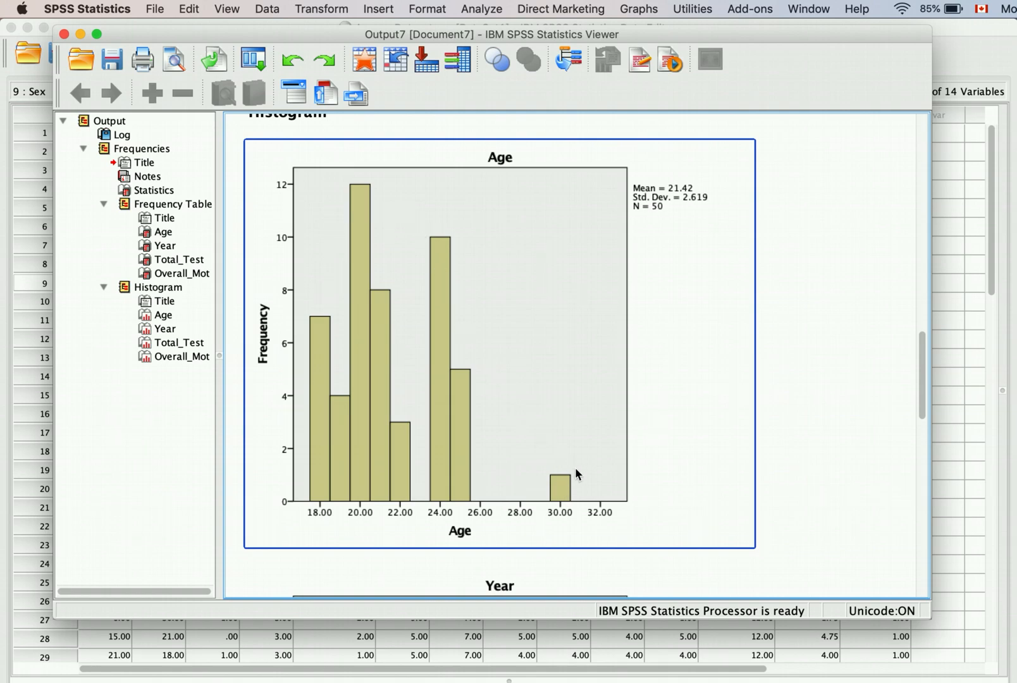
Step: Review the histograms, including Total_Test, and the Statistics summary table in the output
scroll(629, 516, down, 10)
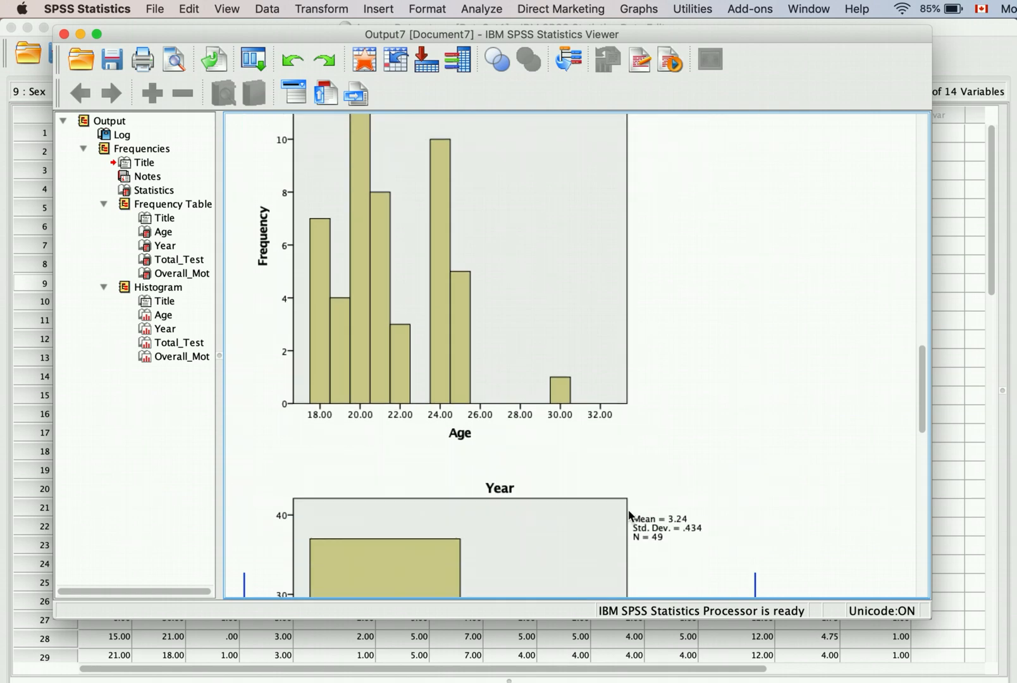
scroll(629, 517, up, 5)
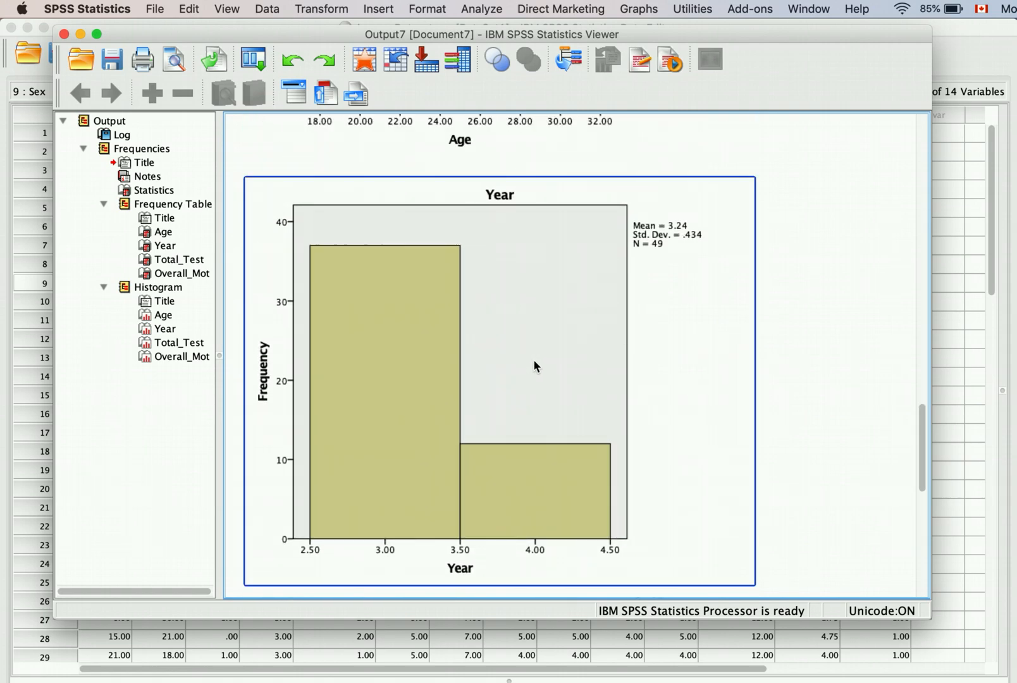
scroll(854, 389, down, 4)
scroll(853, 391, down, 4)
click(430, 467)
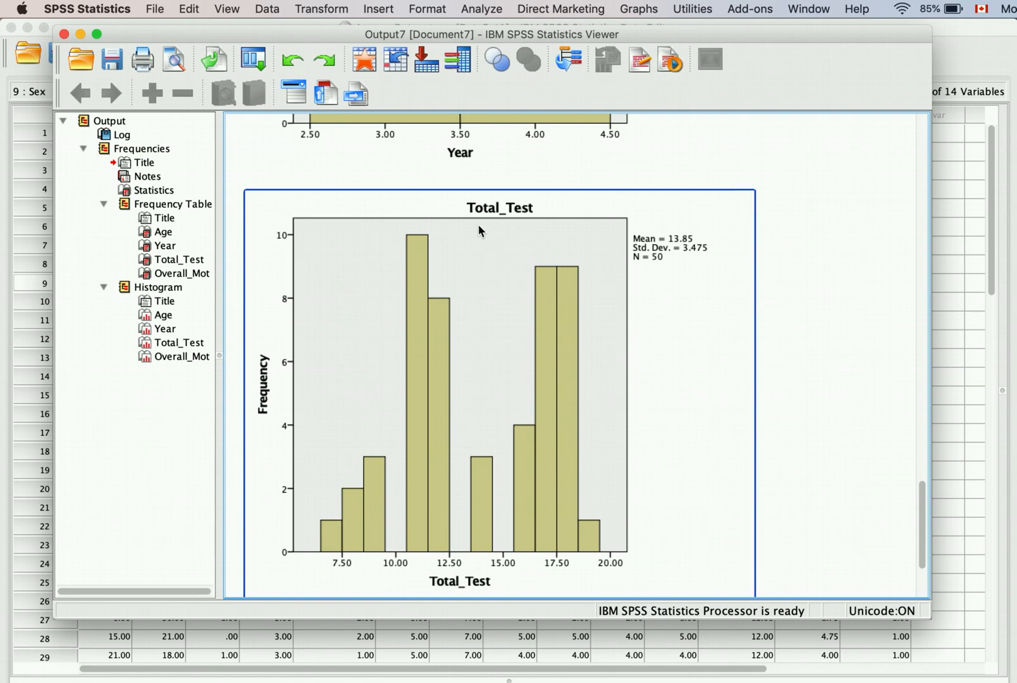
scroll(651, 368, up, 20)
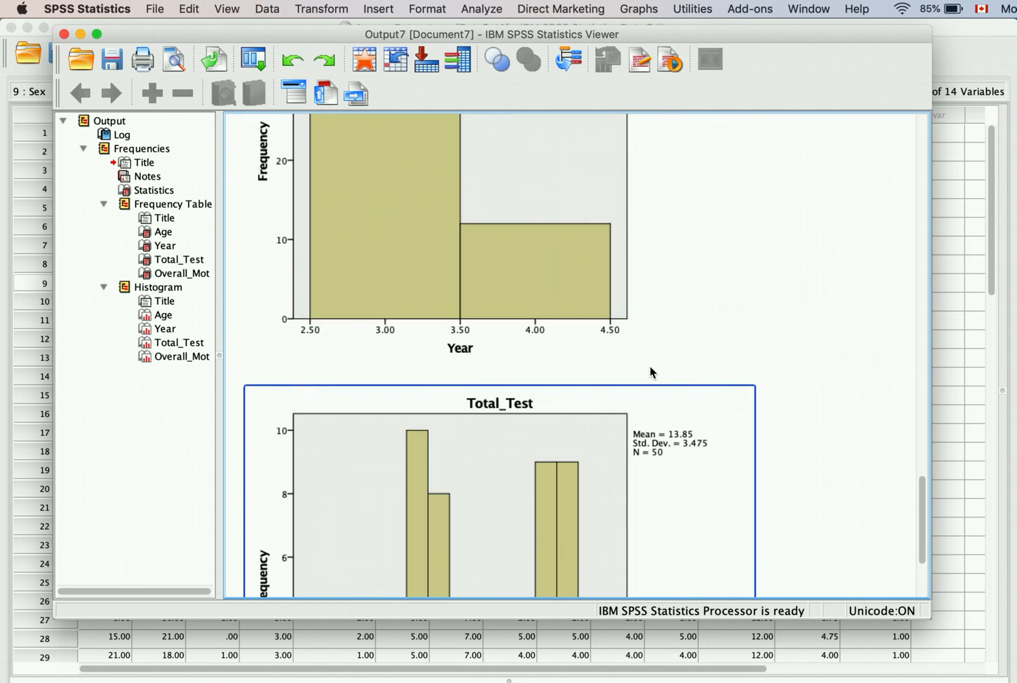
click(541, 384)
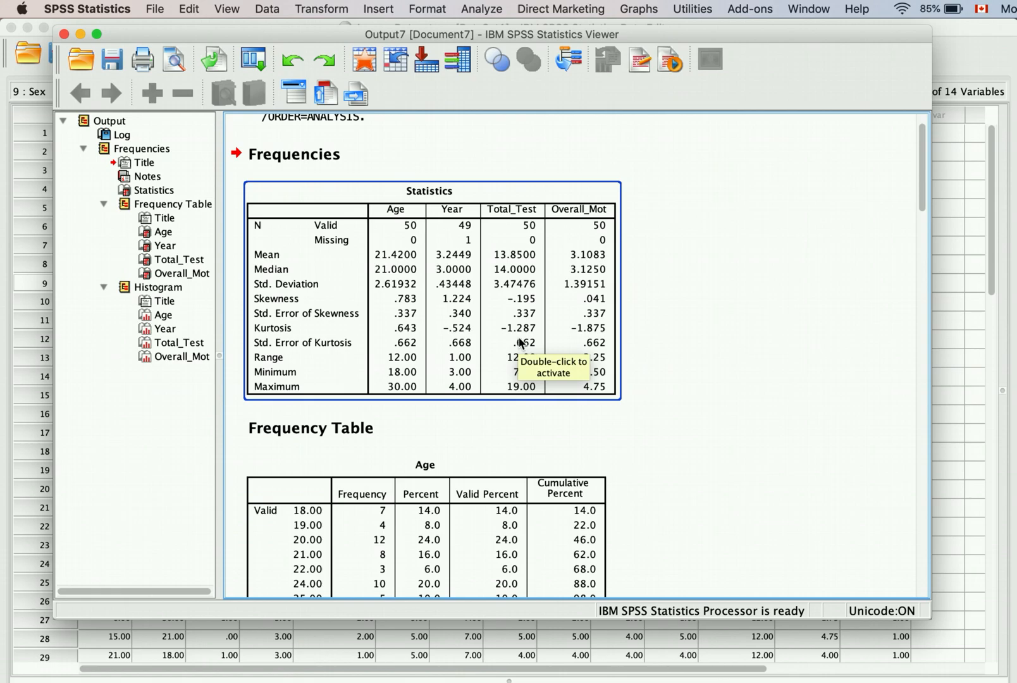
Step: Scroll through the output once more, then close the viewer without saving
scroll(670, 425, down, 10)
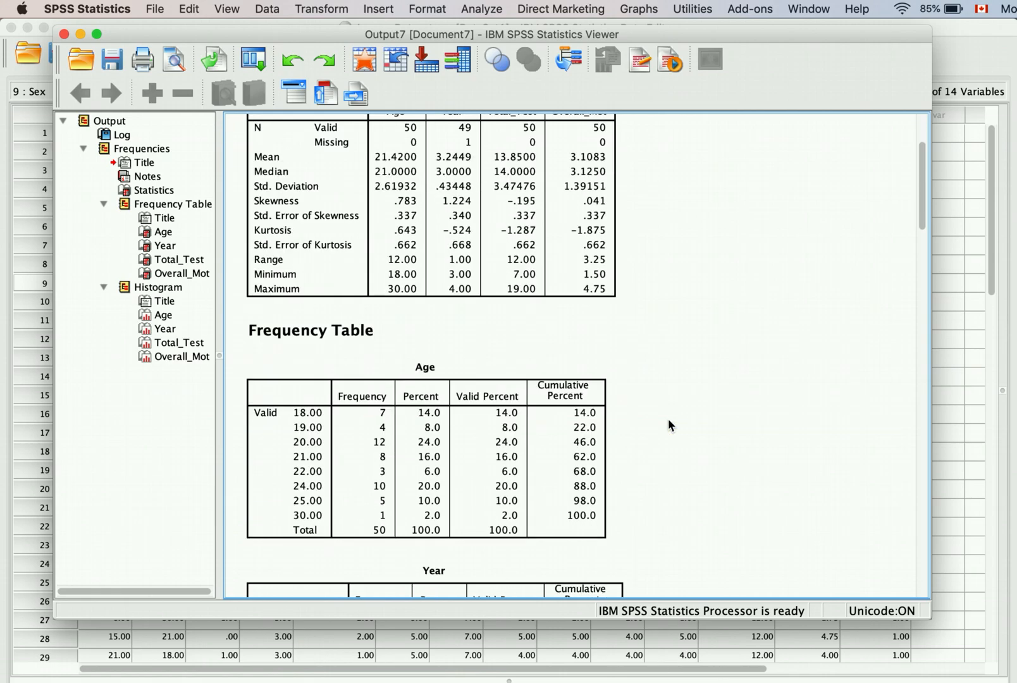
scroll(668, 419, down, 20)
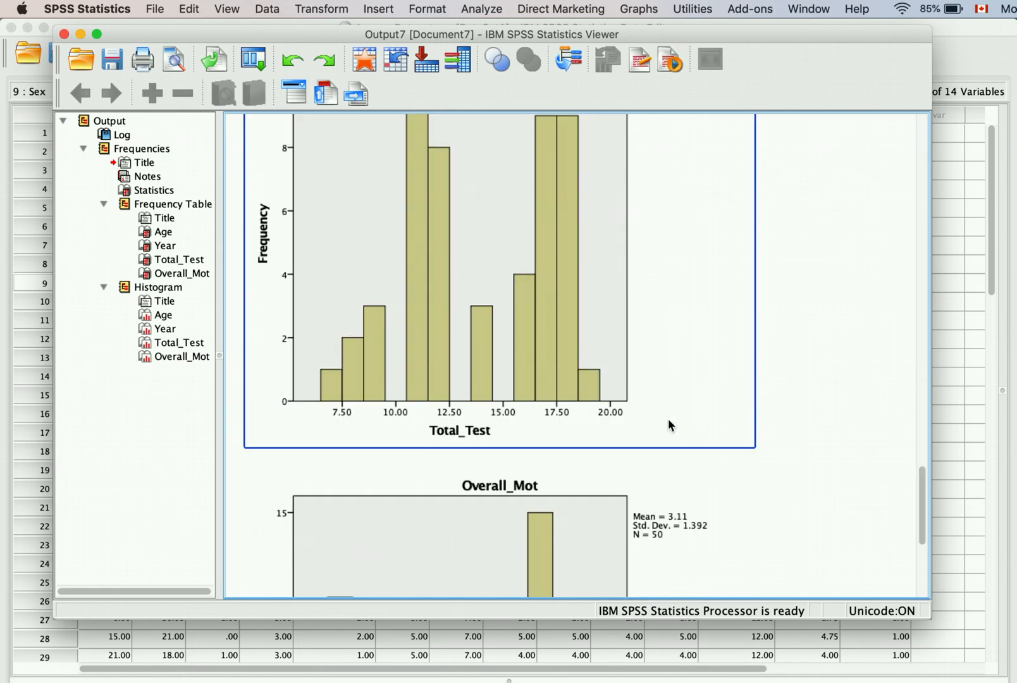
scroll(668, 418, down, 3)
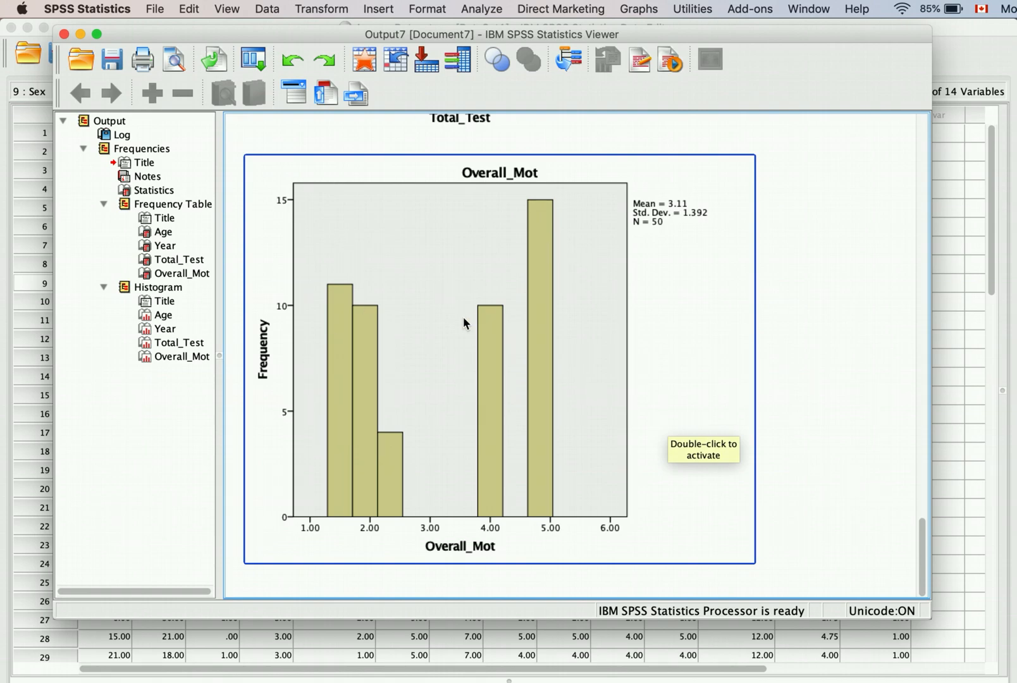
scroll(454, 359, up, 3)
scroll(454, 359, up, 15)
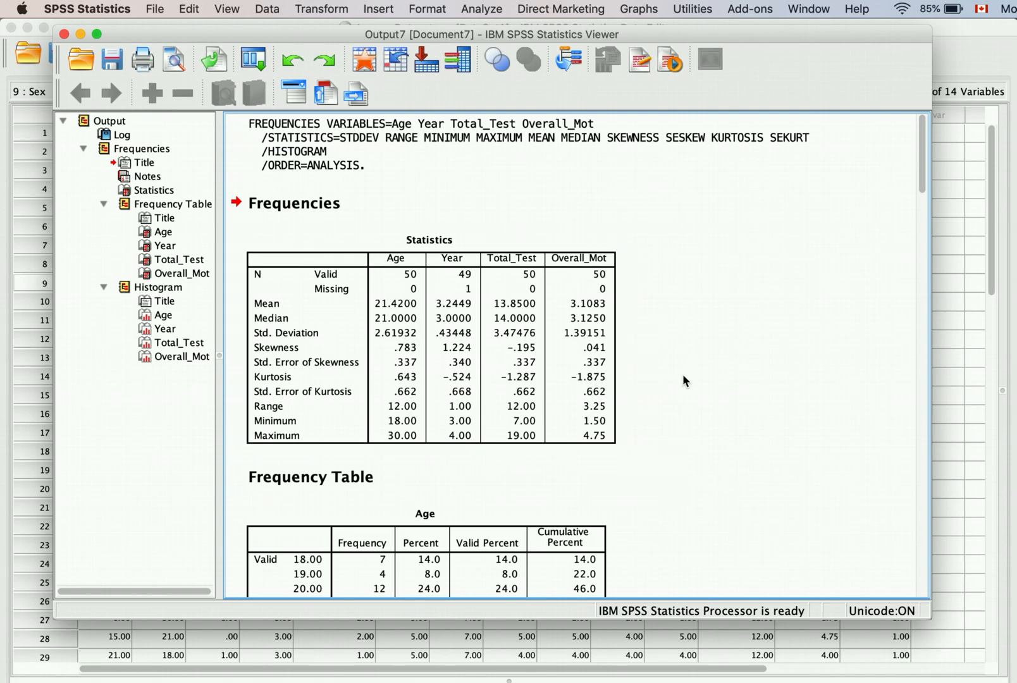
scroll(686, 377, down, 20)
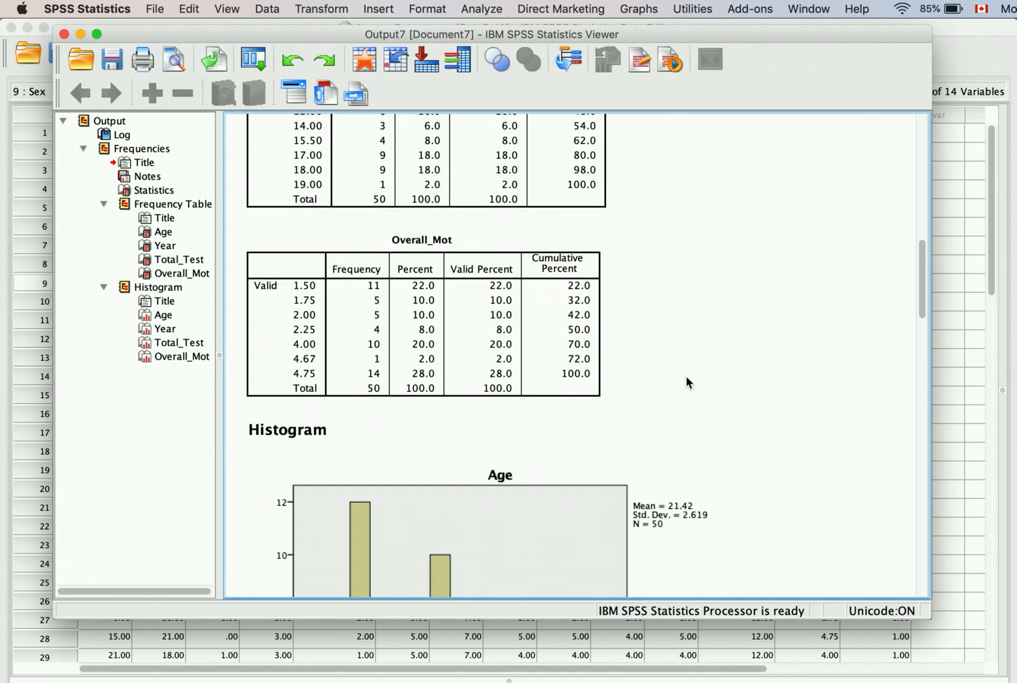
scroll(686, 377, down, 15)
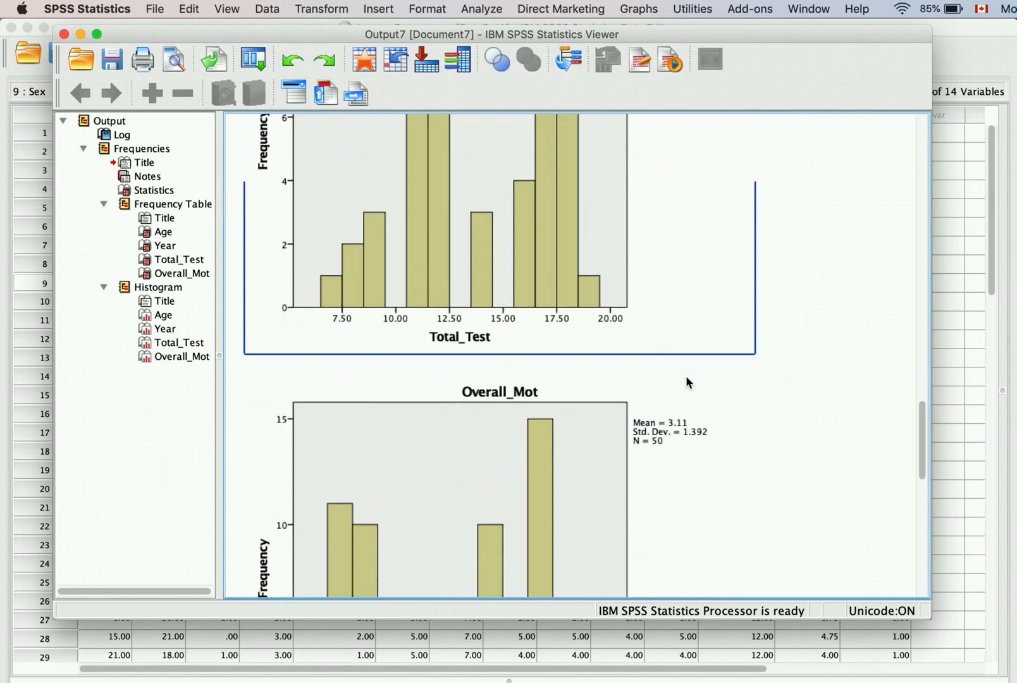
scroll(687, 382, up, 12)
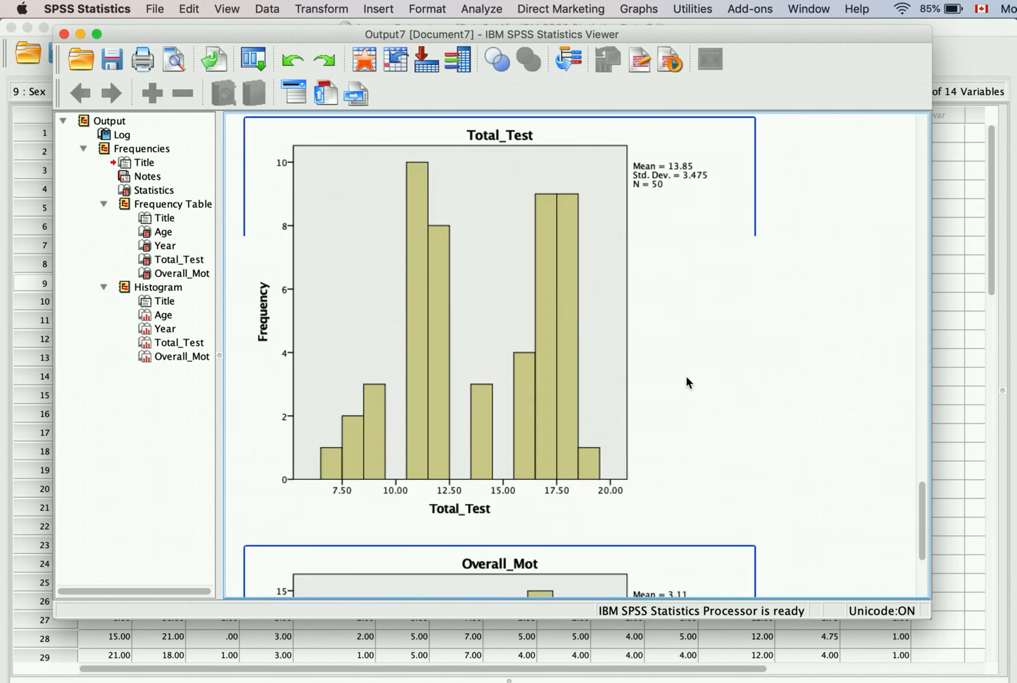
scroll(688, 382, up, 20)
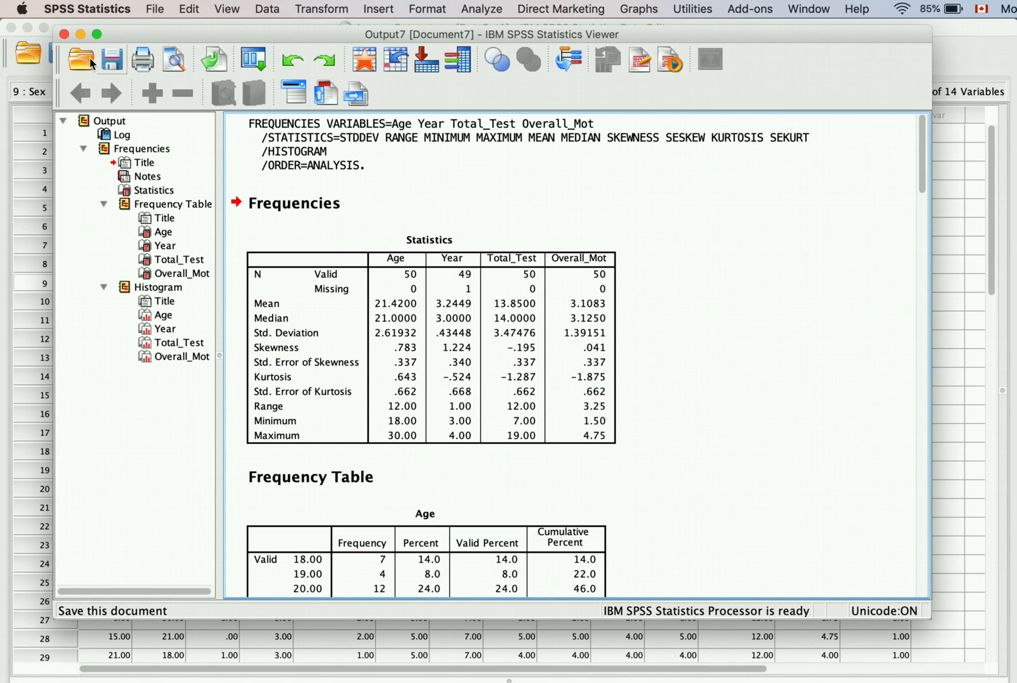
click(65, 34)
click(617, 359)
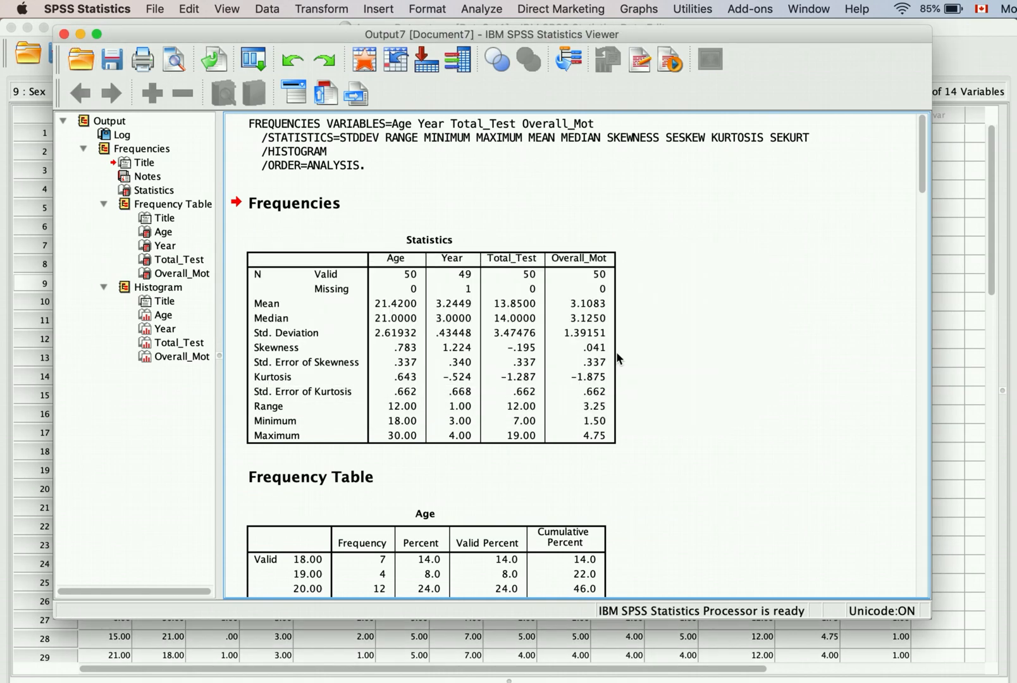
Step: Open Analyze > Descriptive Statistics > Descriptives and move Age, Total_Test and Overall_Mot into Variable(s)
click(383, 10)
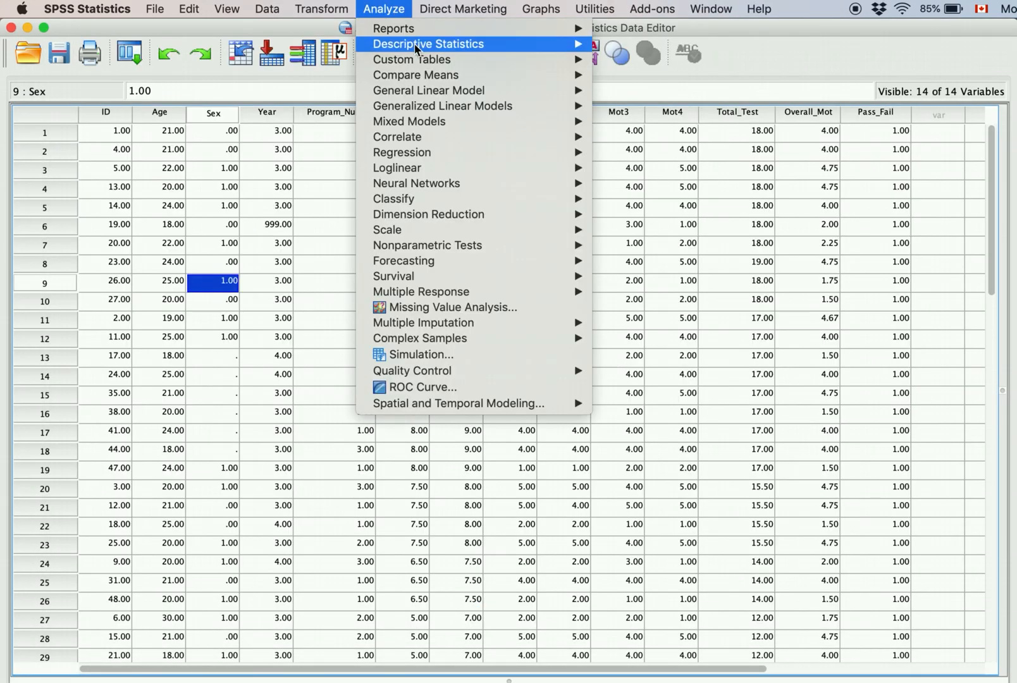
mouse_move(442, 43)
click(662, 60)
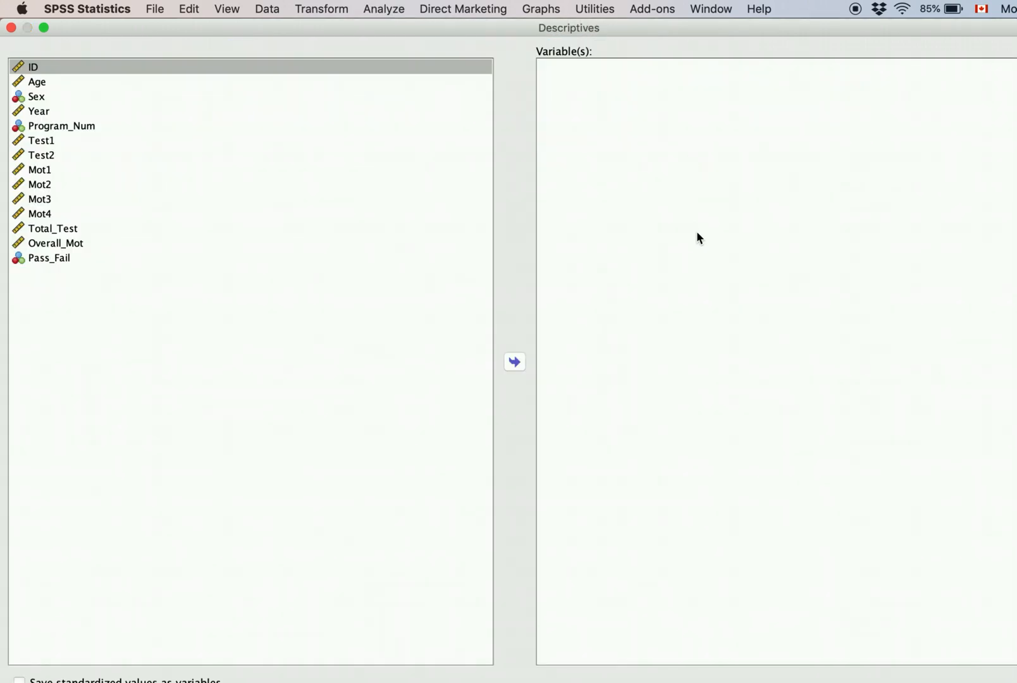
drag(1016, 682, 925, 681)
drag(360, 36, 390, 38)
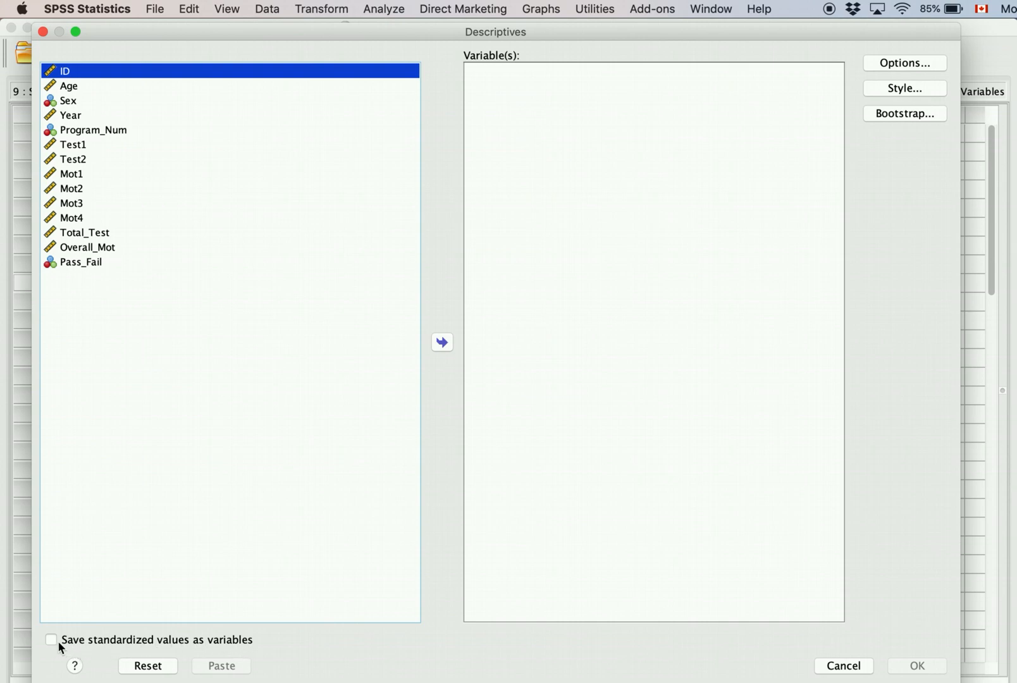
click(81, 86)
click(443, 342)
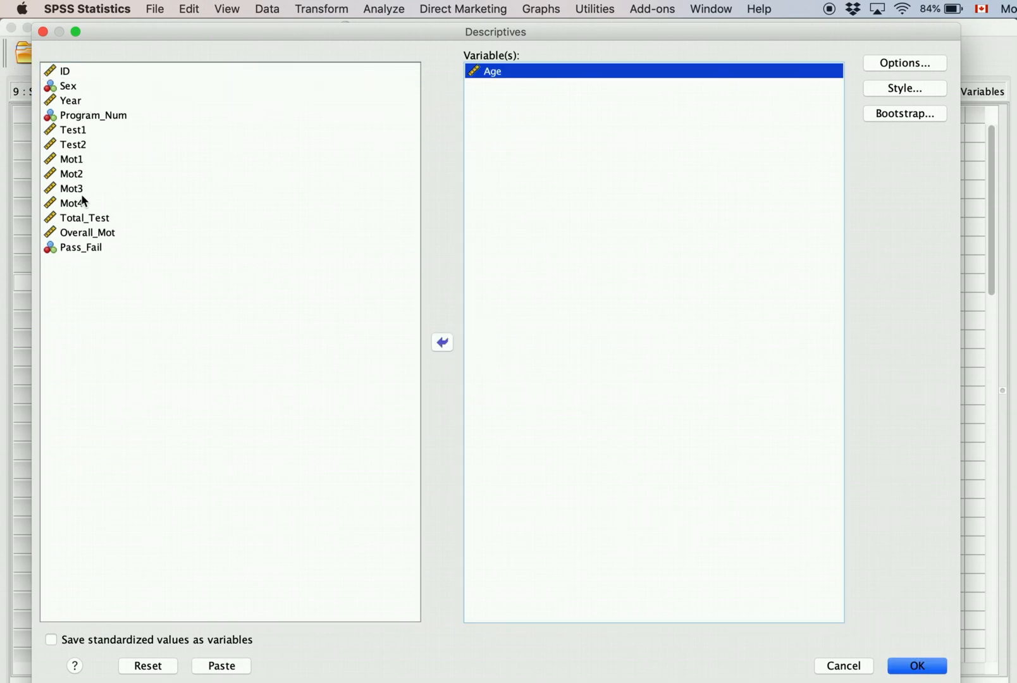
click(82, 219)
shift+click(100, 233)
click(442, 344)
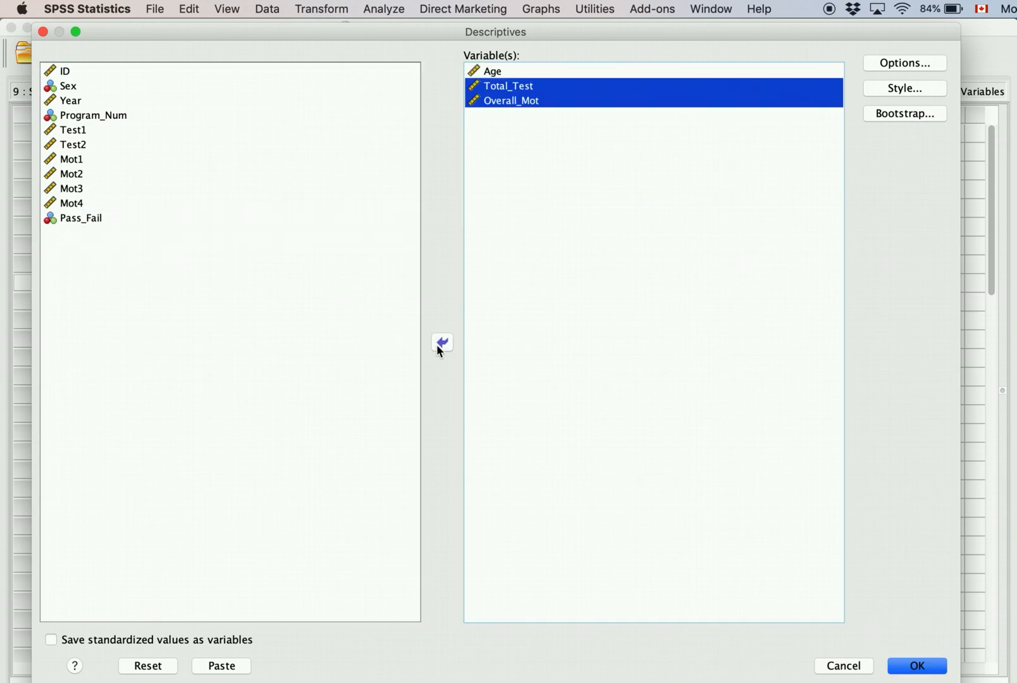
Step: Add Range, Kurtosis and Skewness to the Descriptives options and run the analysis
click(915, 63)
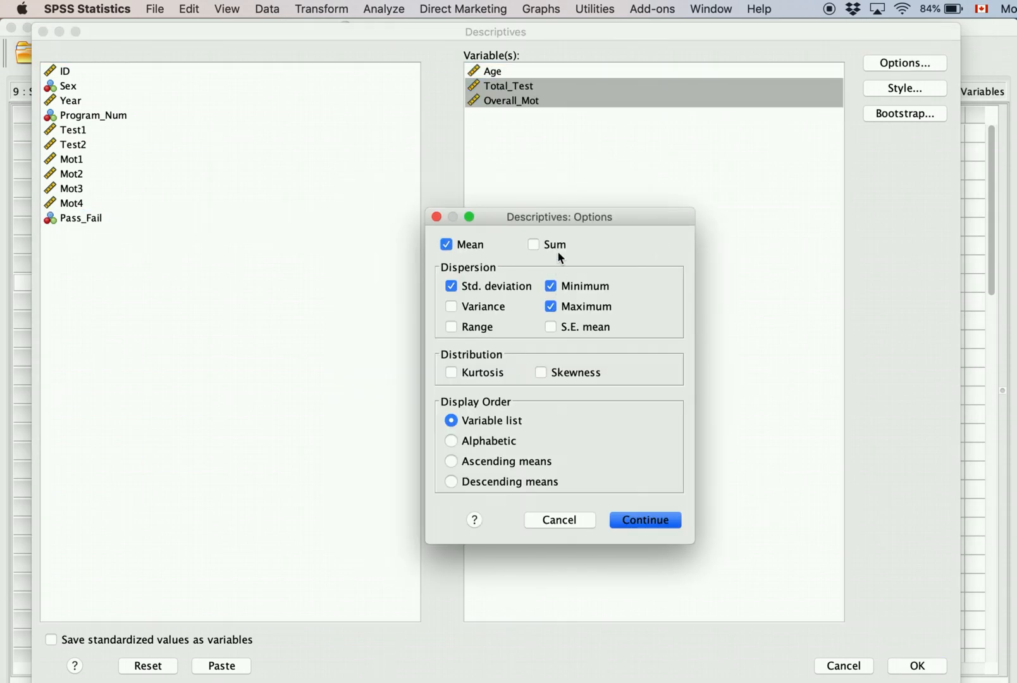
drag(568, 219, 356, 200)
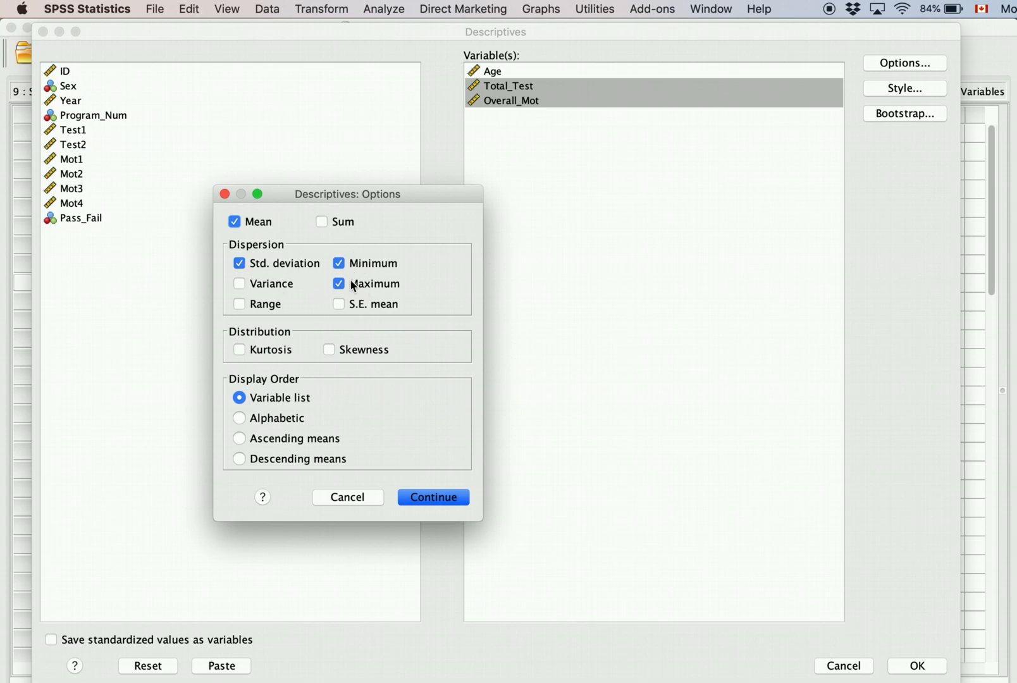
click(239, 303)
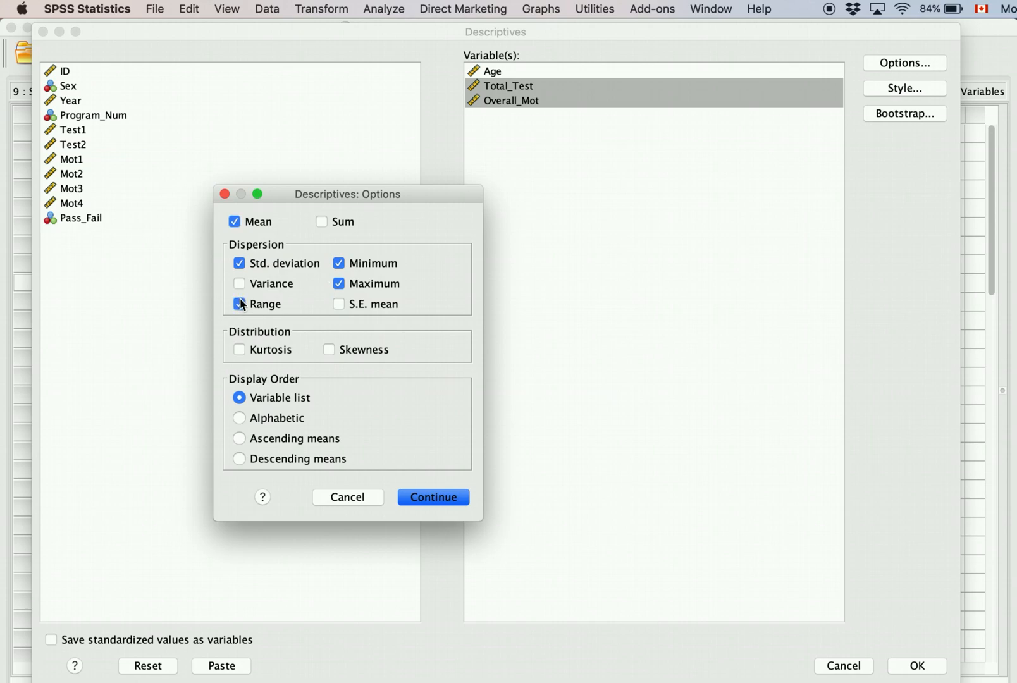
click(239, 349)
click(328, 350)
click(433, 497)
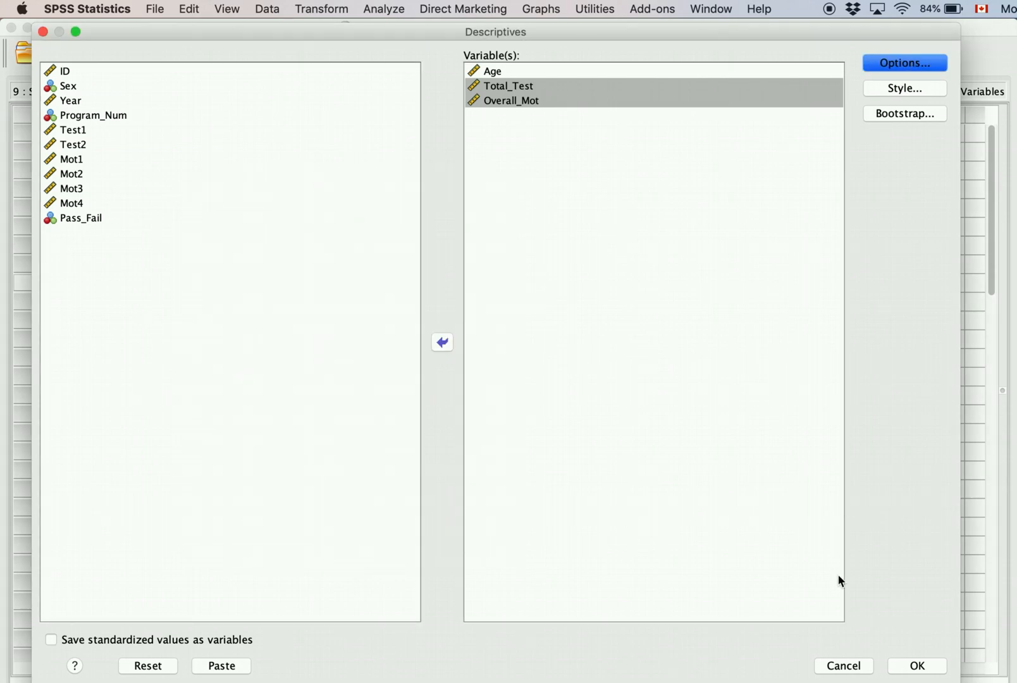
click(925, 673)
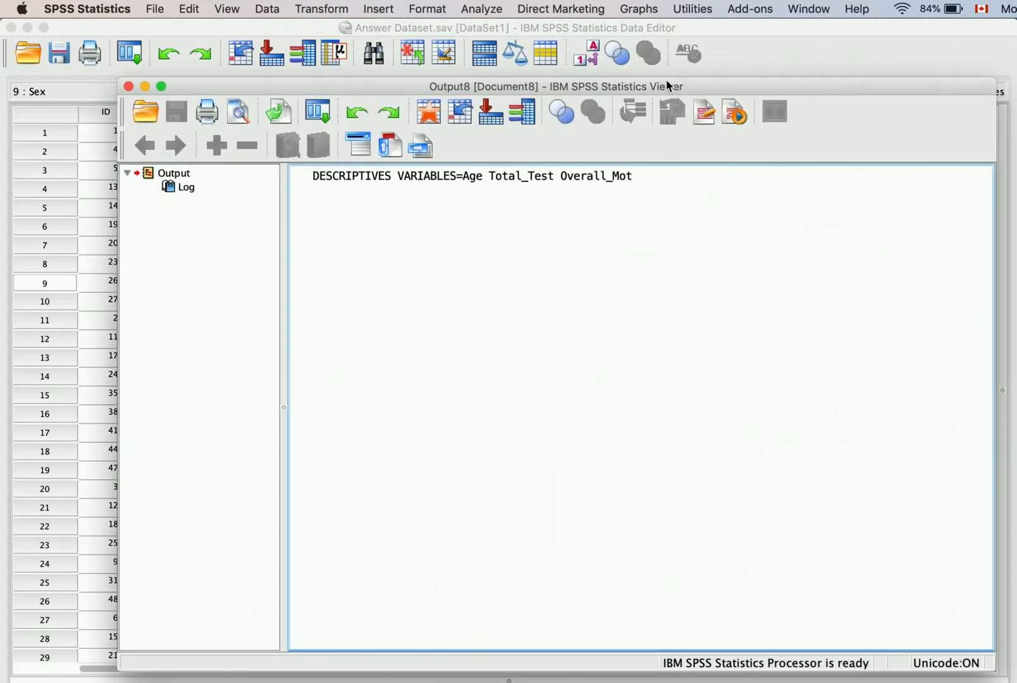
Step: Review the Output8 Descriptive Statistics table (Total_Test range 12.00, skewness −.195), then close the viewer
drag(668, 86, 604, 54)
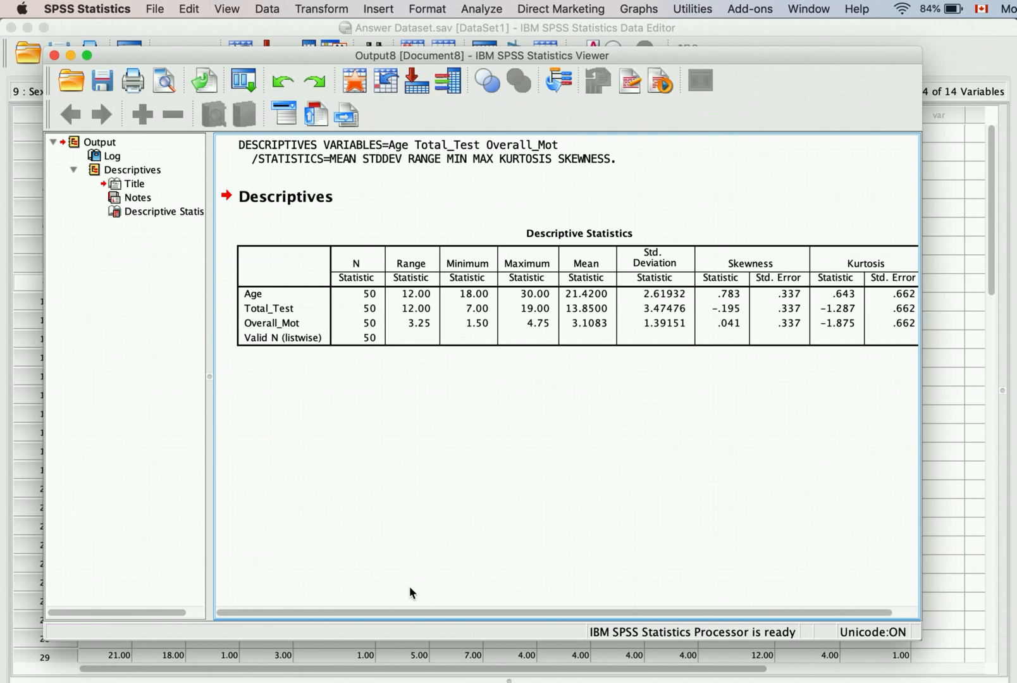
drag(411, 612, 325, 593)
drag(209, 377, 116, 377)
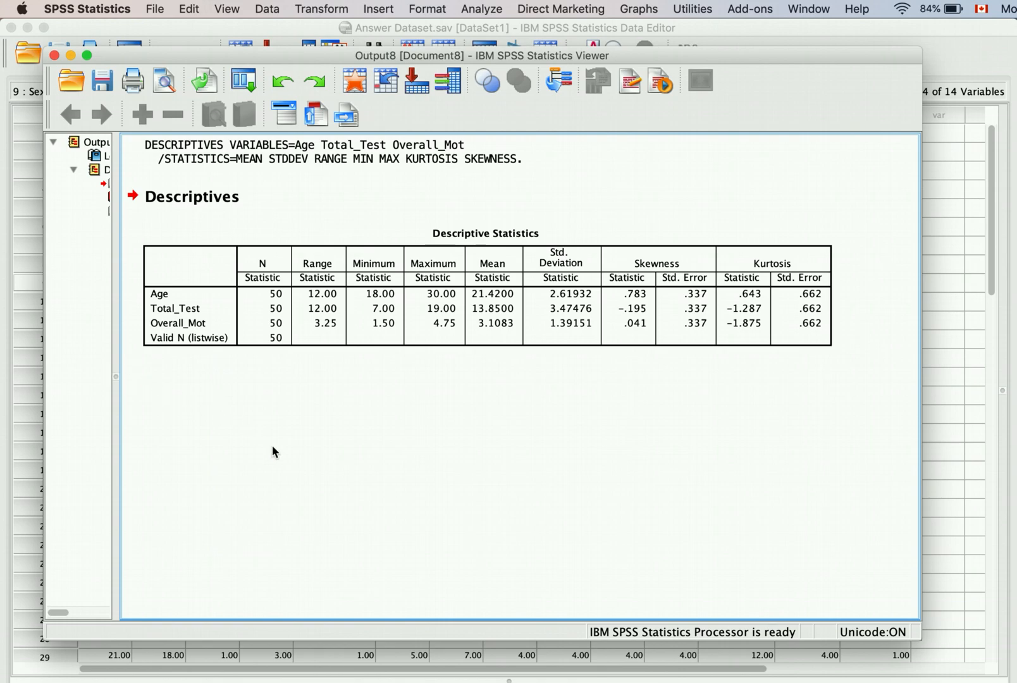
click(487, 332)
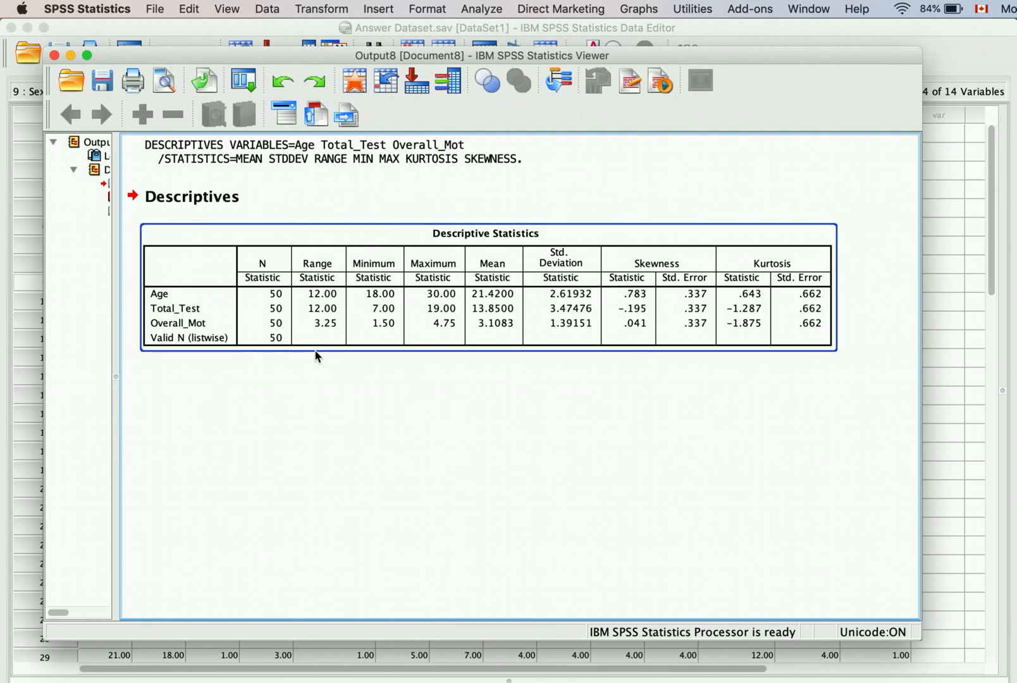
click(330, 356)
click(277, 264)
click(770, 450)
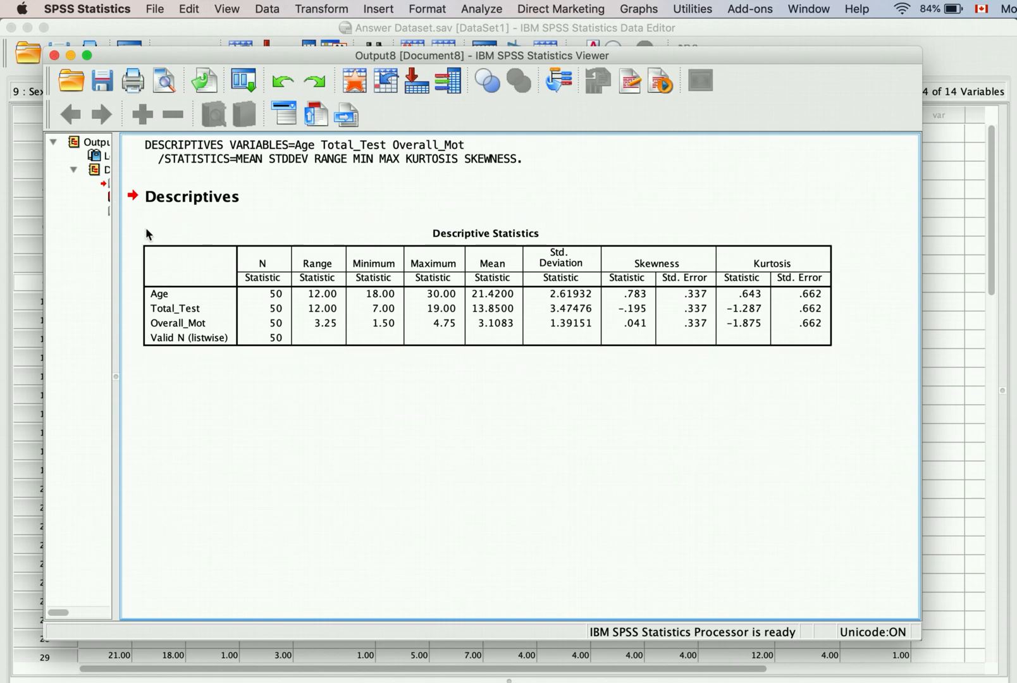
click(55, 55)
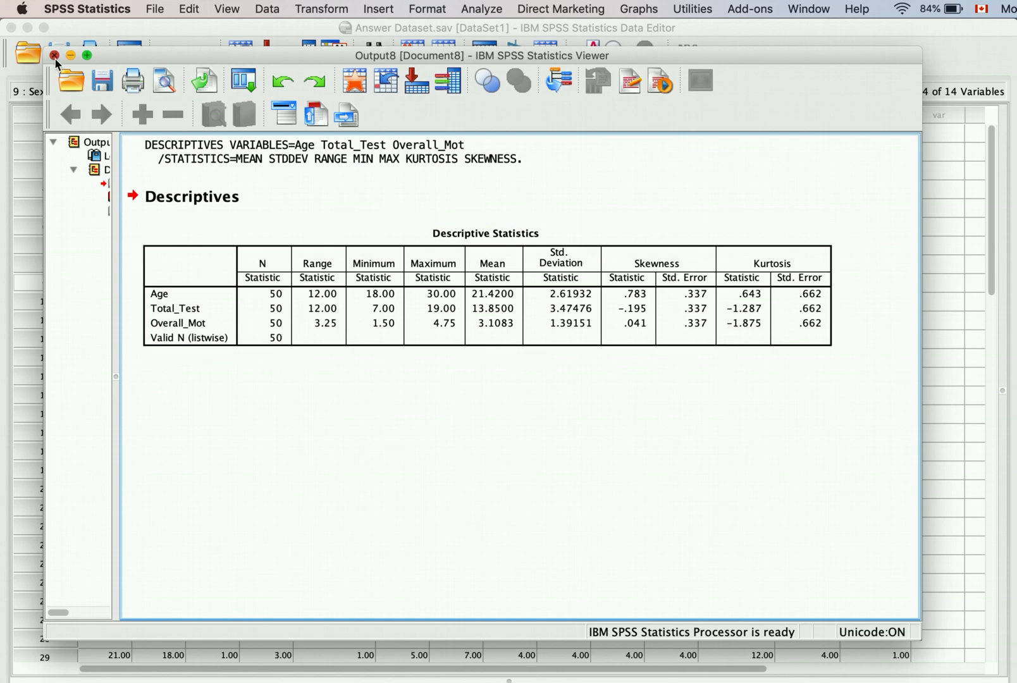
Step: Discard Output8 without saving and select the Mot1–Mot4 motivation columns in Data View
click(608, 381)
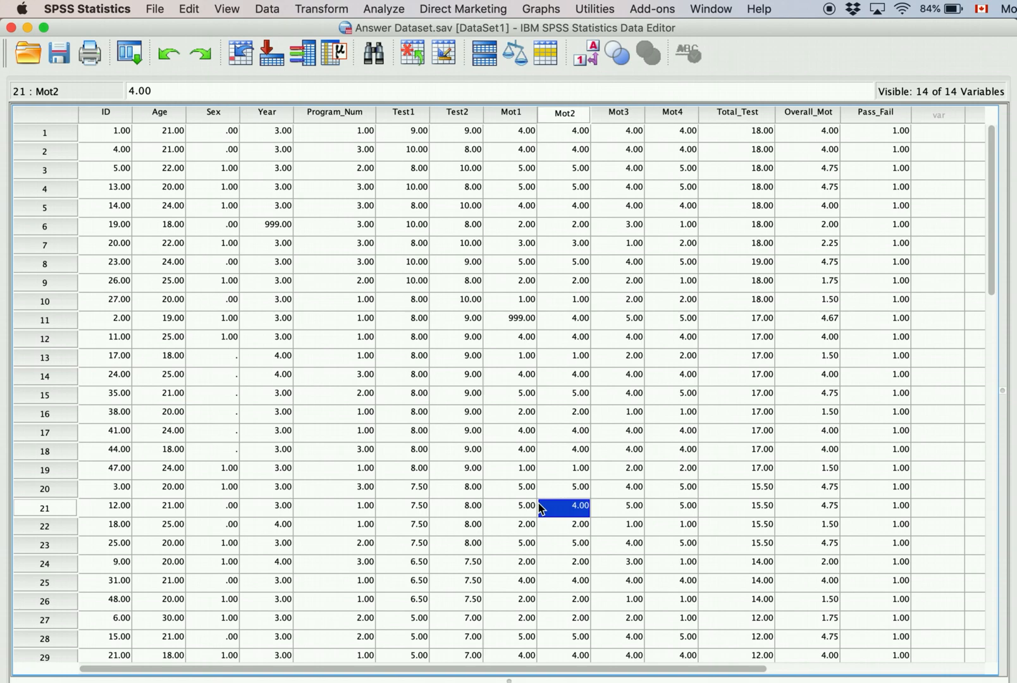
click(522, 118)
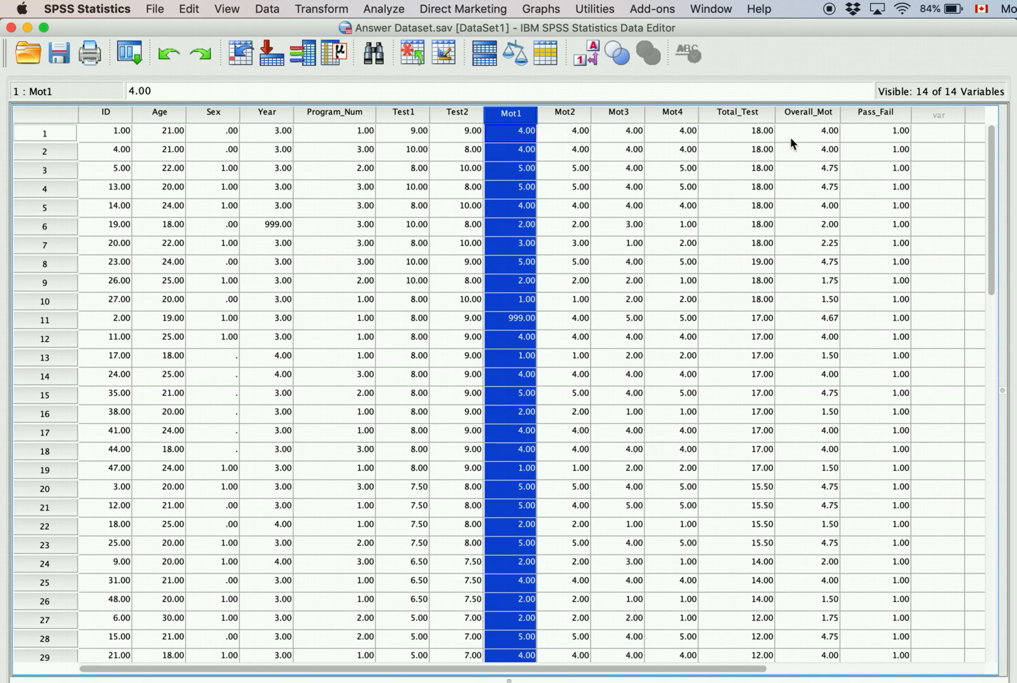
click(826, 122)
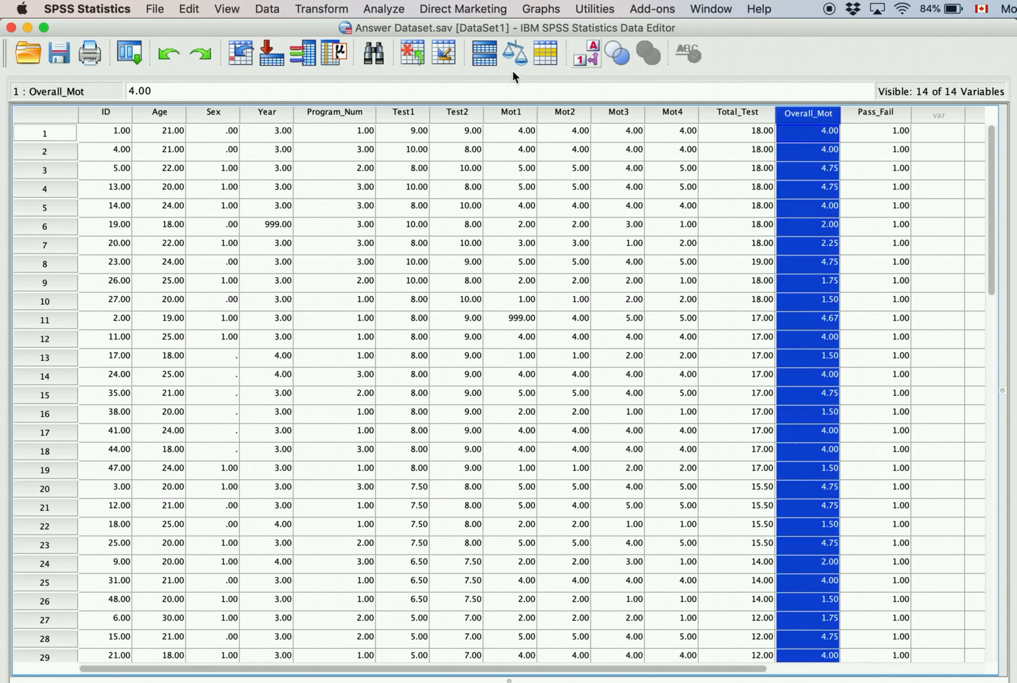
click(515, 120)
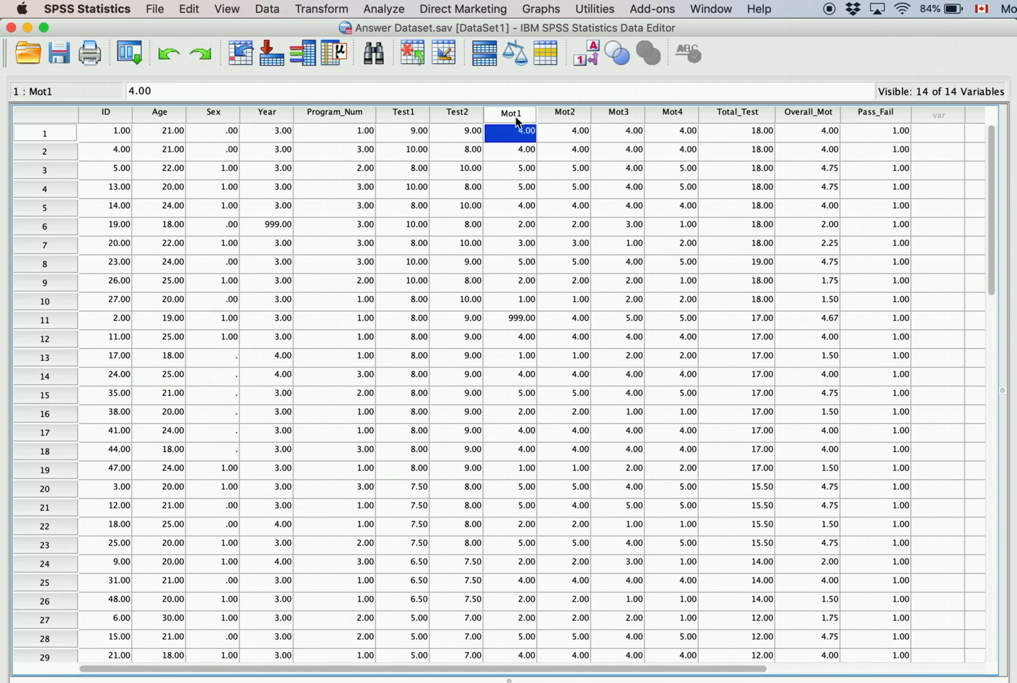
drag(515, 120, 675, 121)
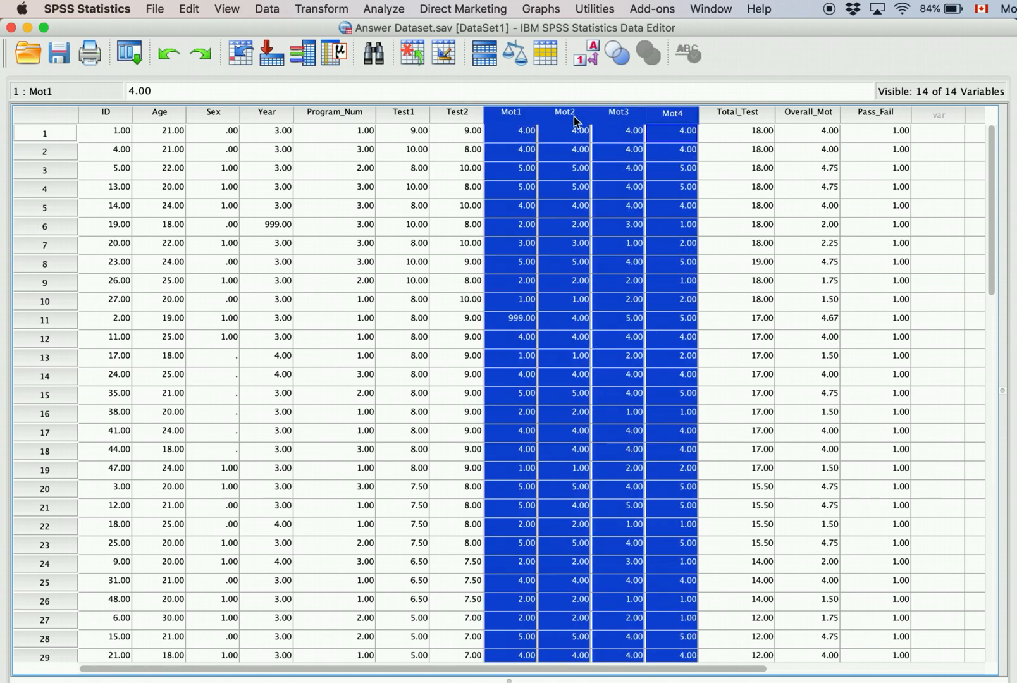
click(605, 231)
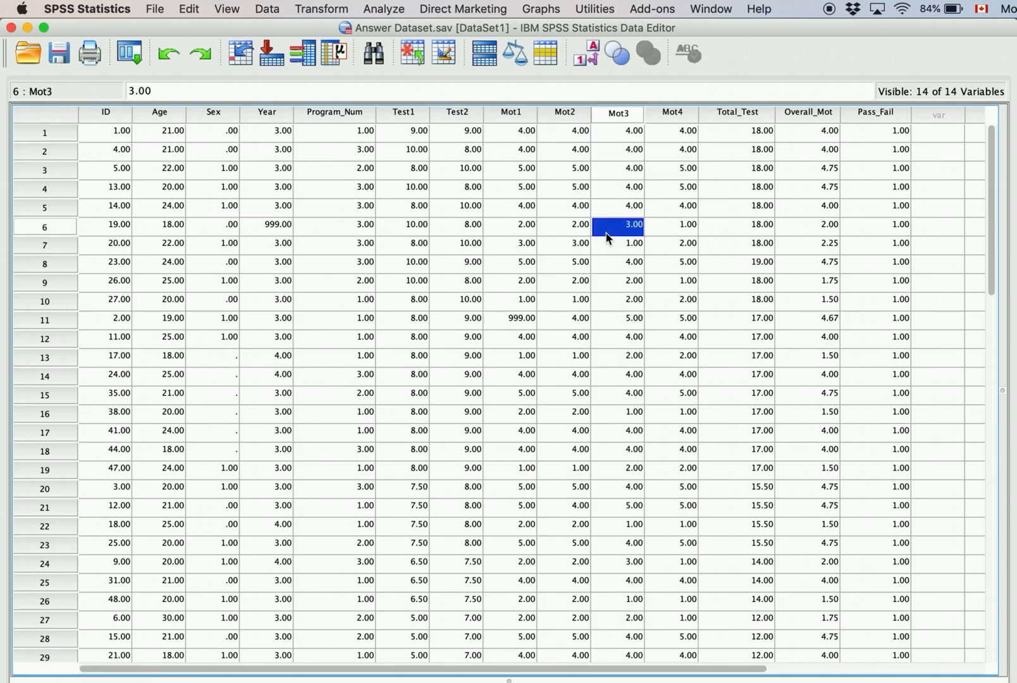
click(510, 114)
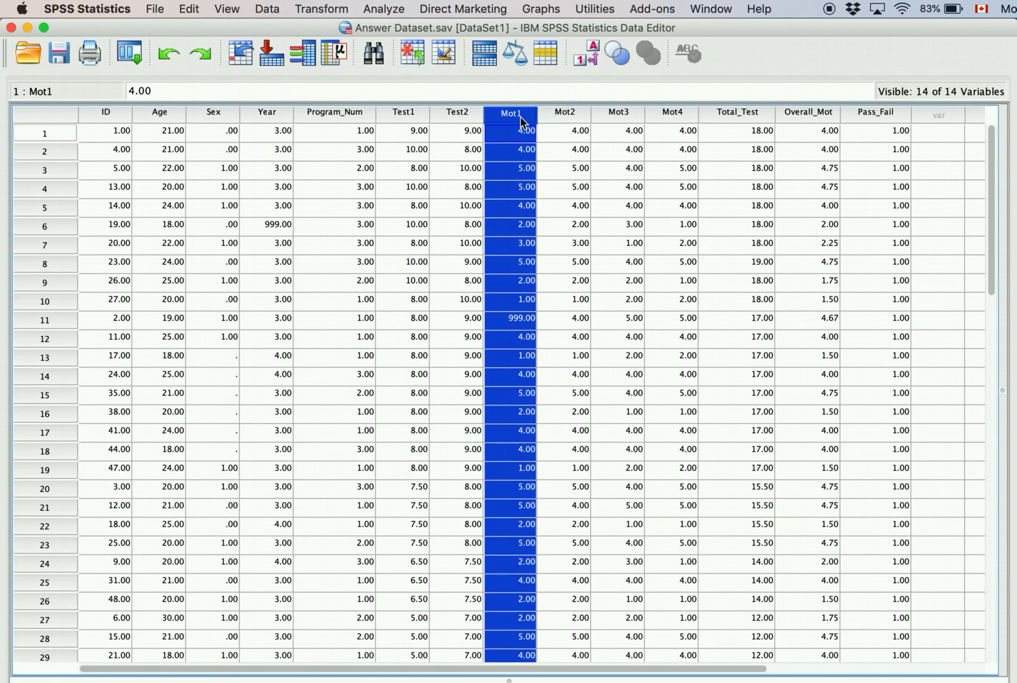
click(571, 118)
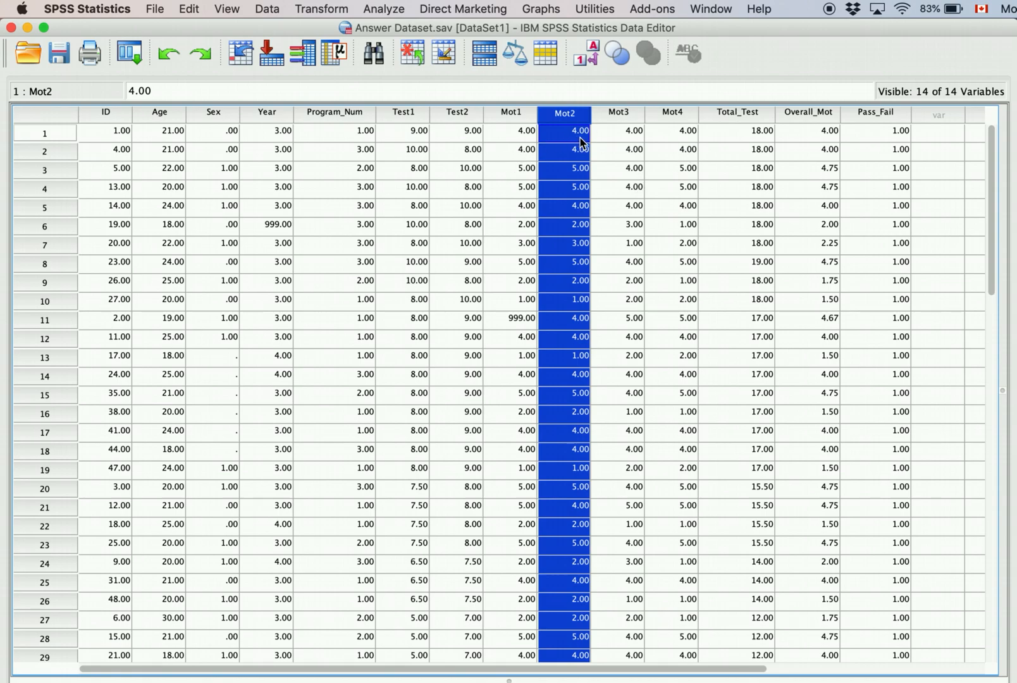
Step: Rename variable Mot2 to Mot2_R in Variable View, then return to Data View
double_click(581, 119)
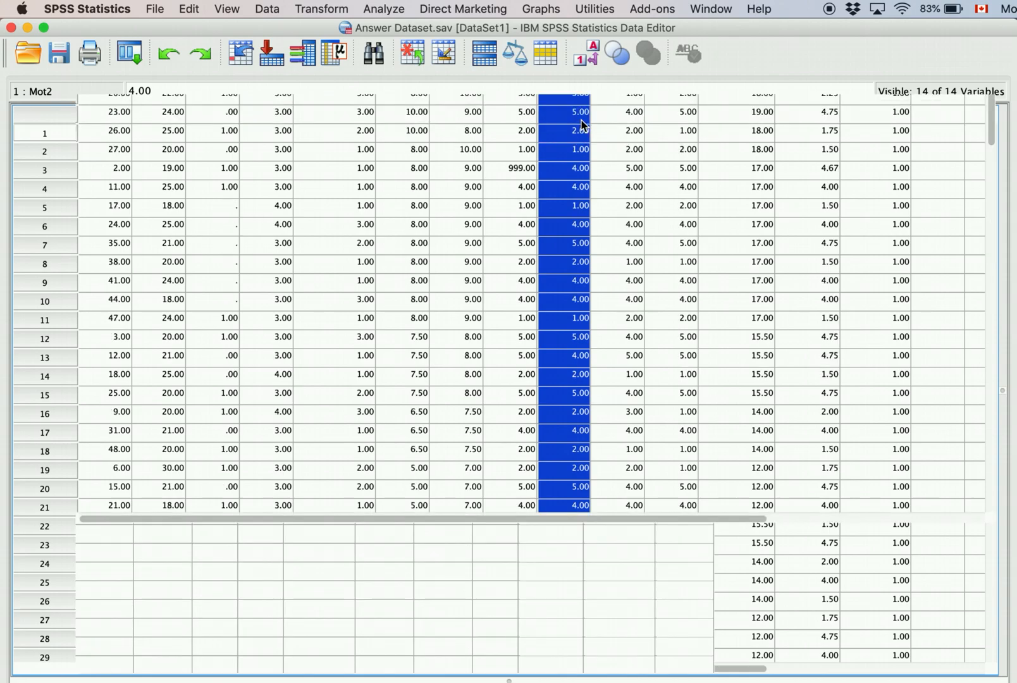
double_click(112, 106)
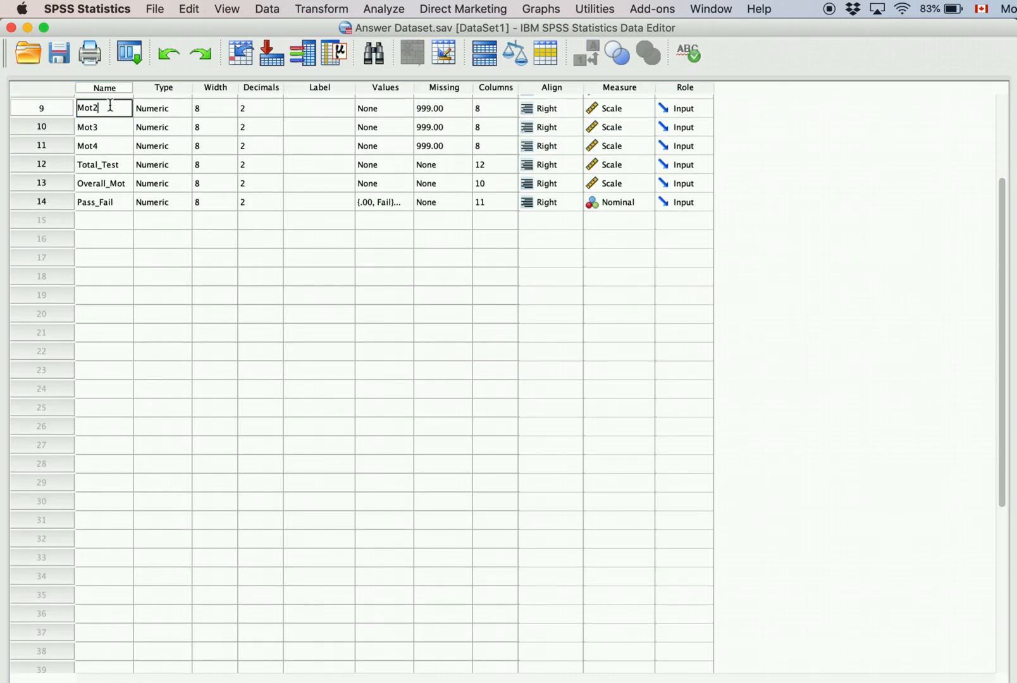
text(_R)
click(111, 238)
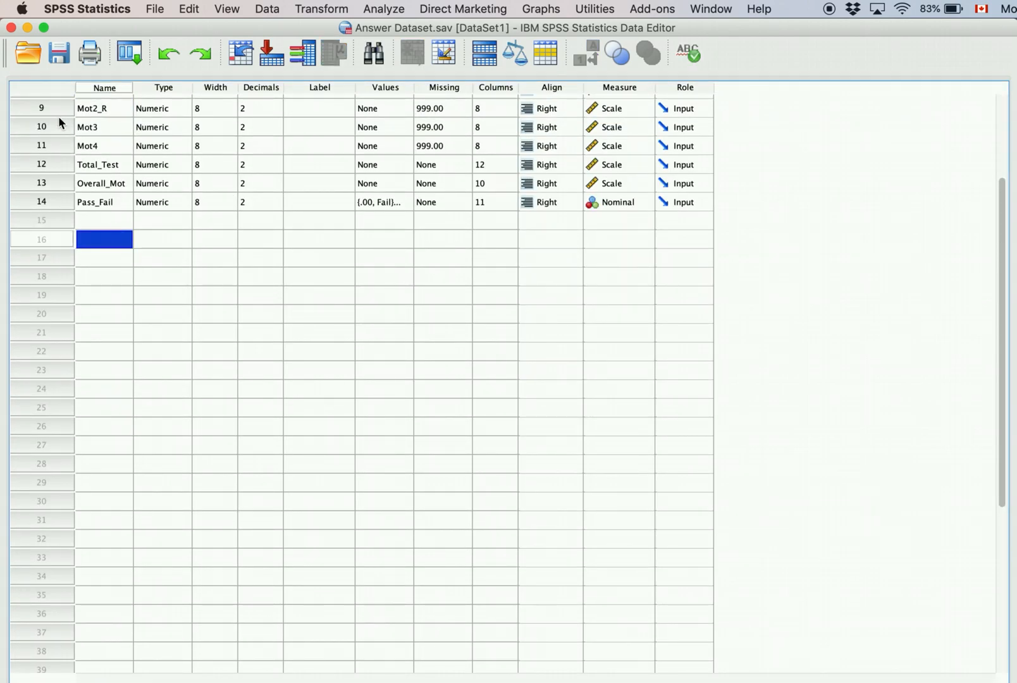
double_click(41, 108)
scroll(328, 171, left, 5)
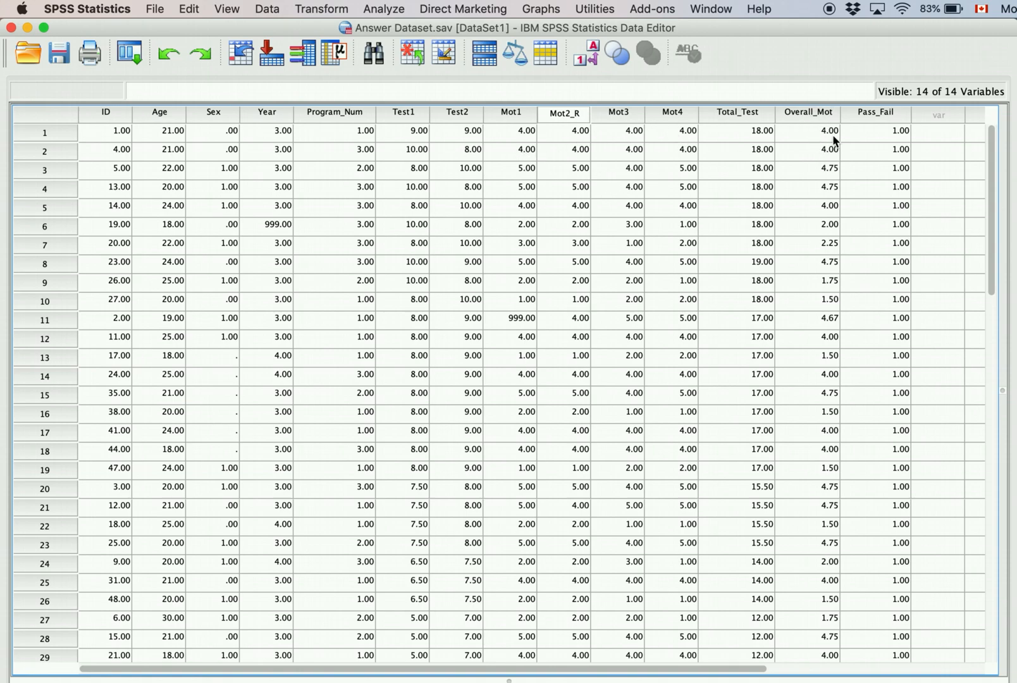
click(605, 299)
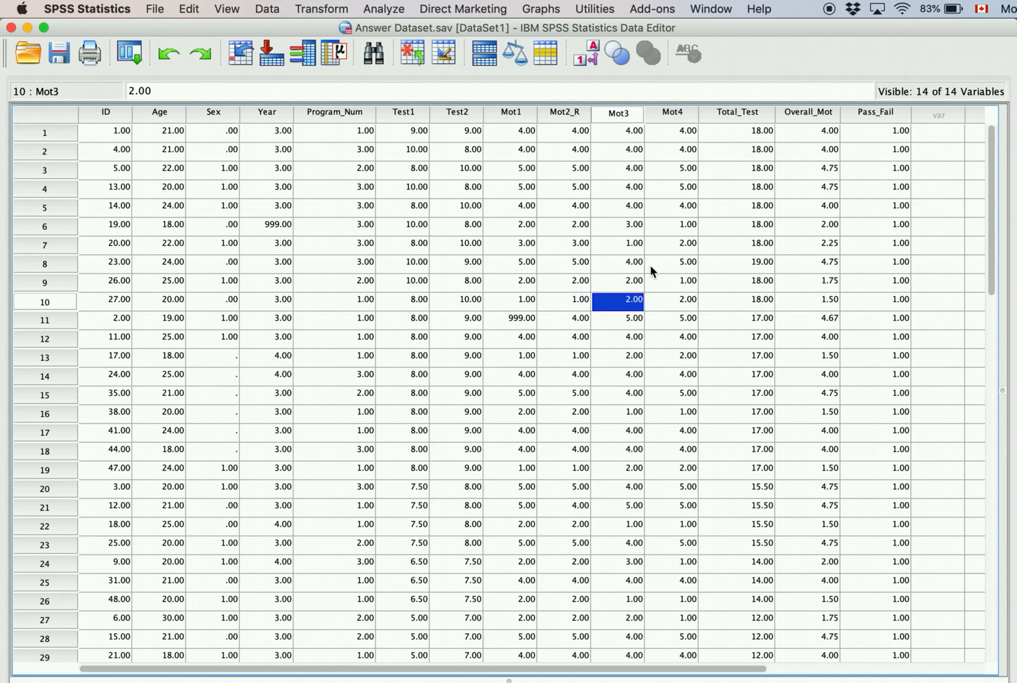
Step: Open Analyze > Scale > Reliability Analysis and enlarge its dialog
click(468, 243)
click(375, 12)
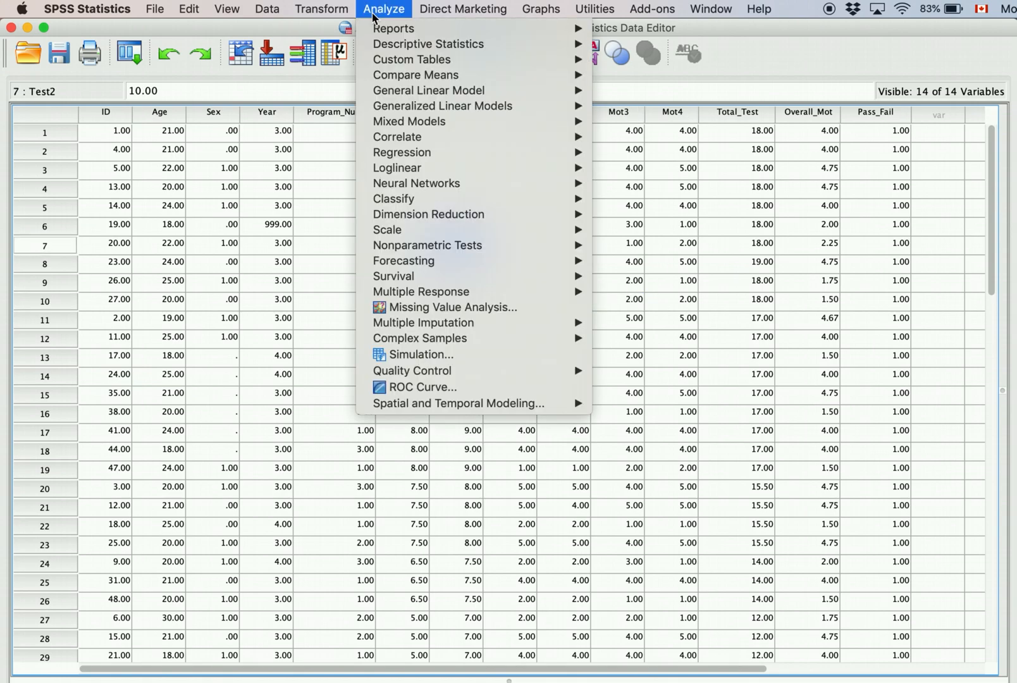
mouse_move(399, 231)
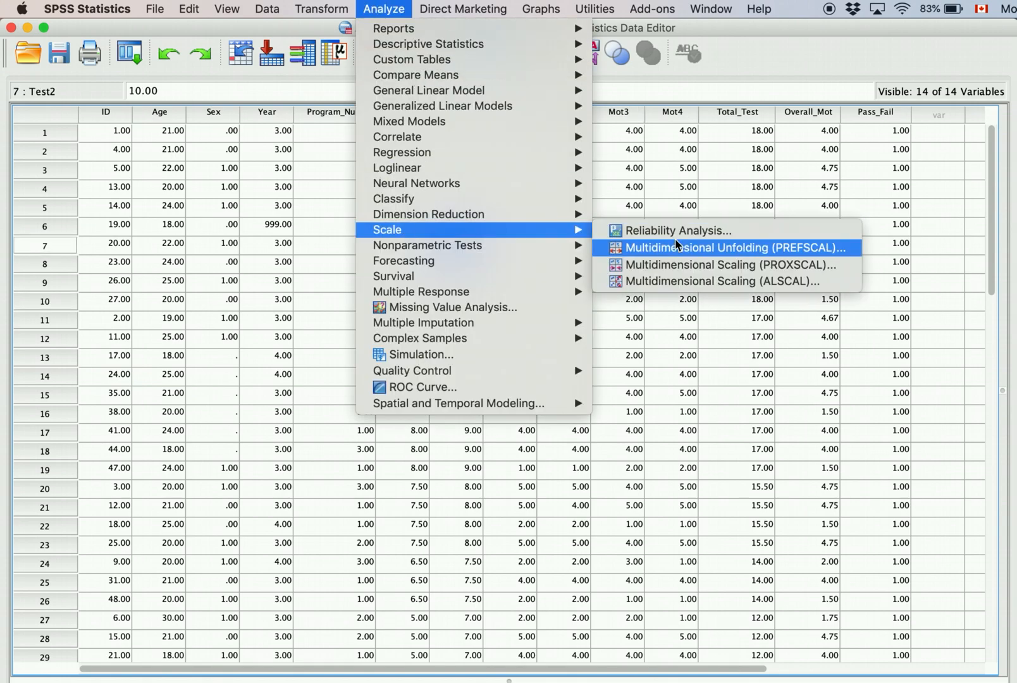
click(635, 231)
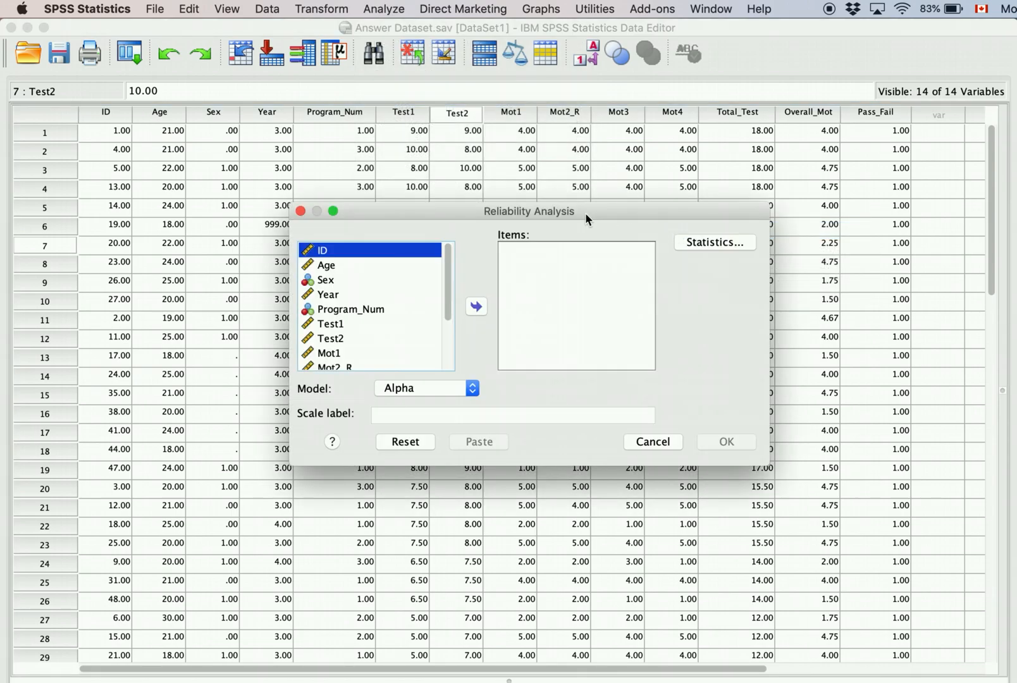
drag(586, 218, 417, 138)
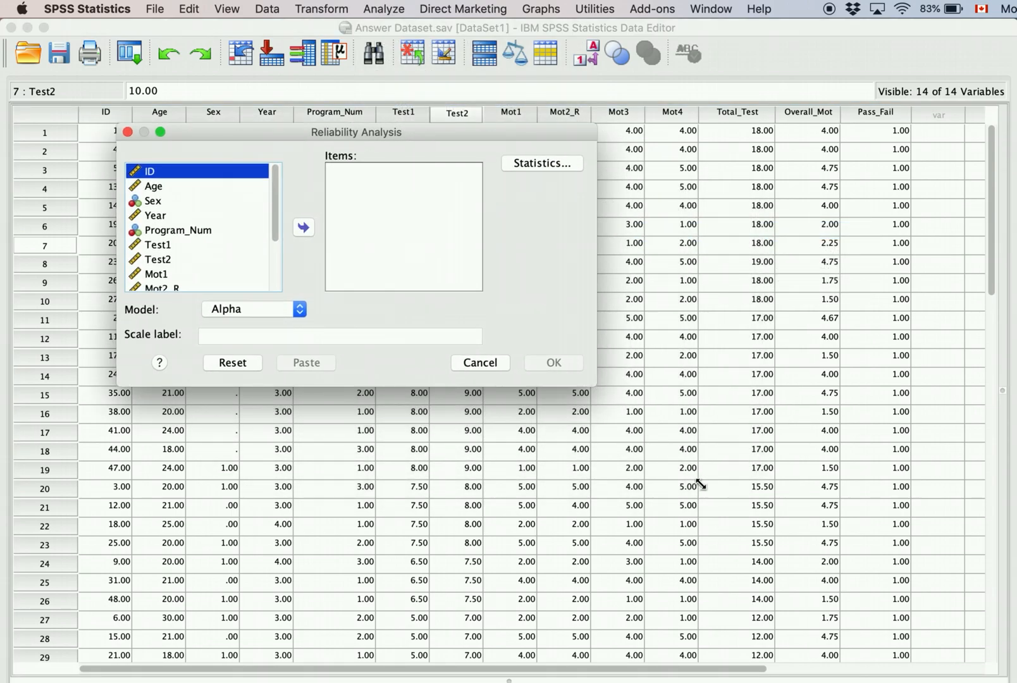
drag(595, 384, 839, 571)
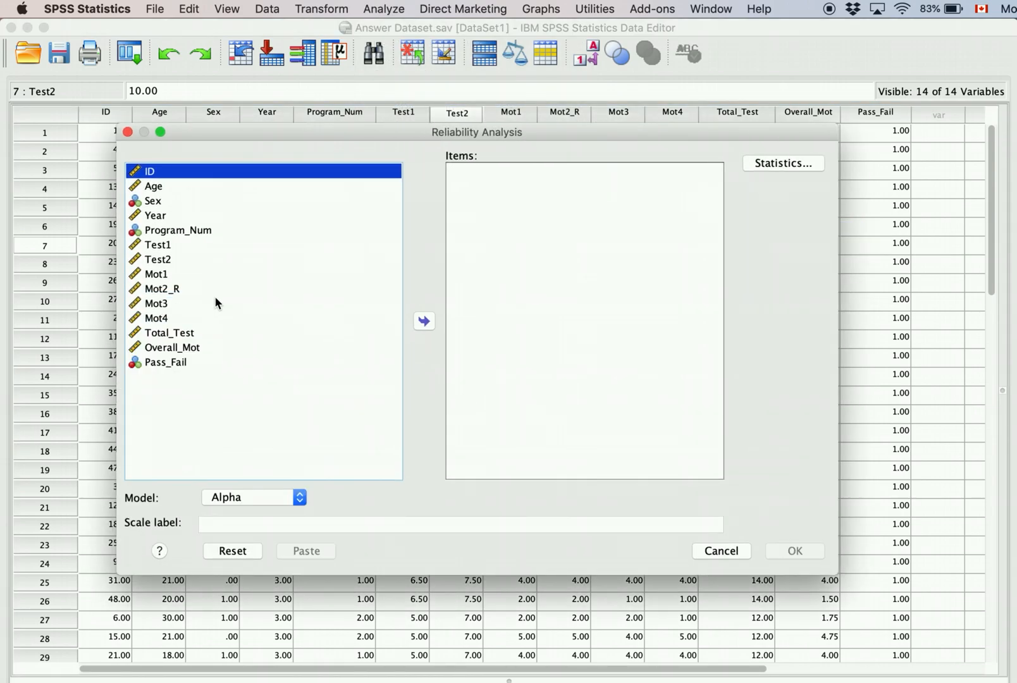
Step: Add Mot1, Mot2_R, Mot3 and Mot4 to the scale Items
click(197, 276)
click(427, 322)
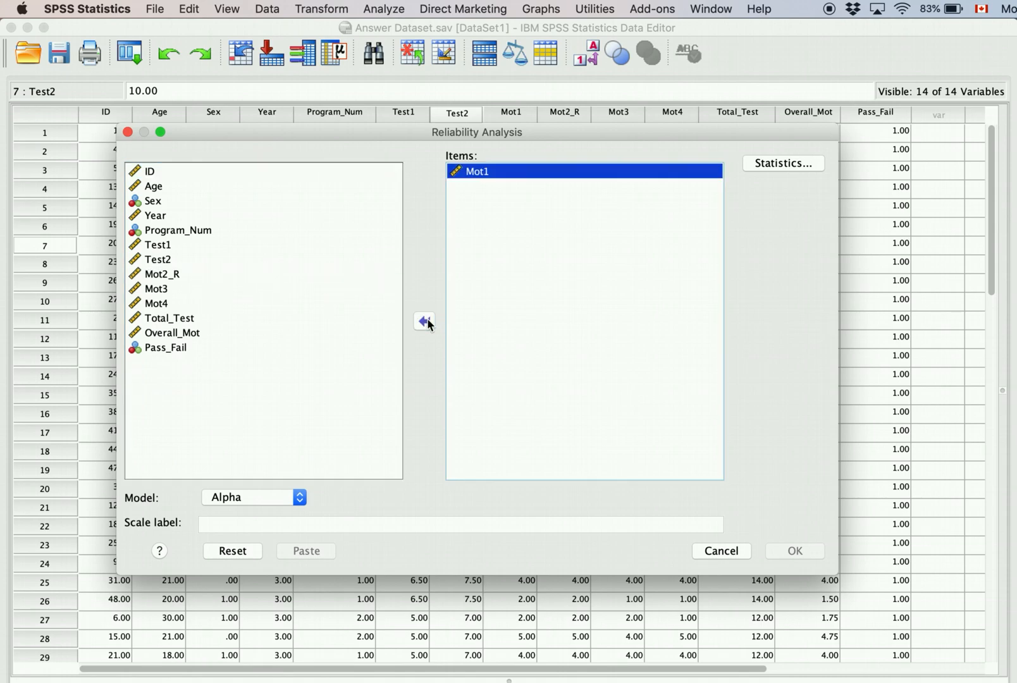
click(285, 273)
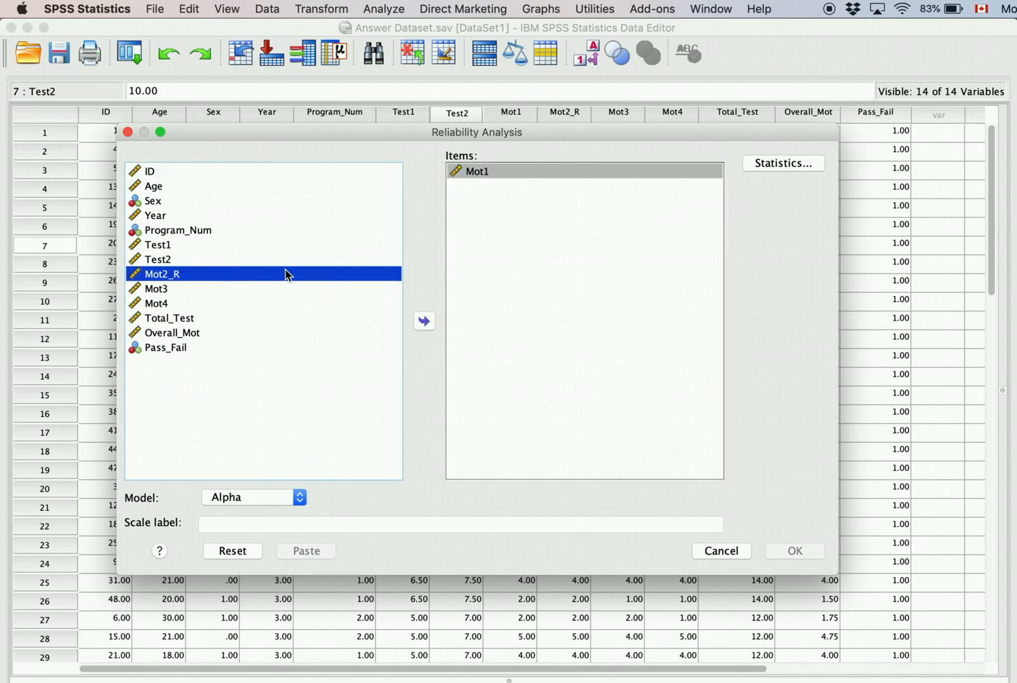
click(427, 321)
click(196, 273)
click(422, 321)
click(223, 275)
click(423, 321)
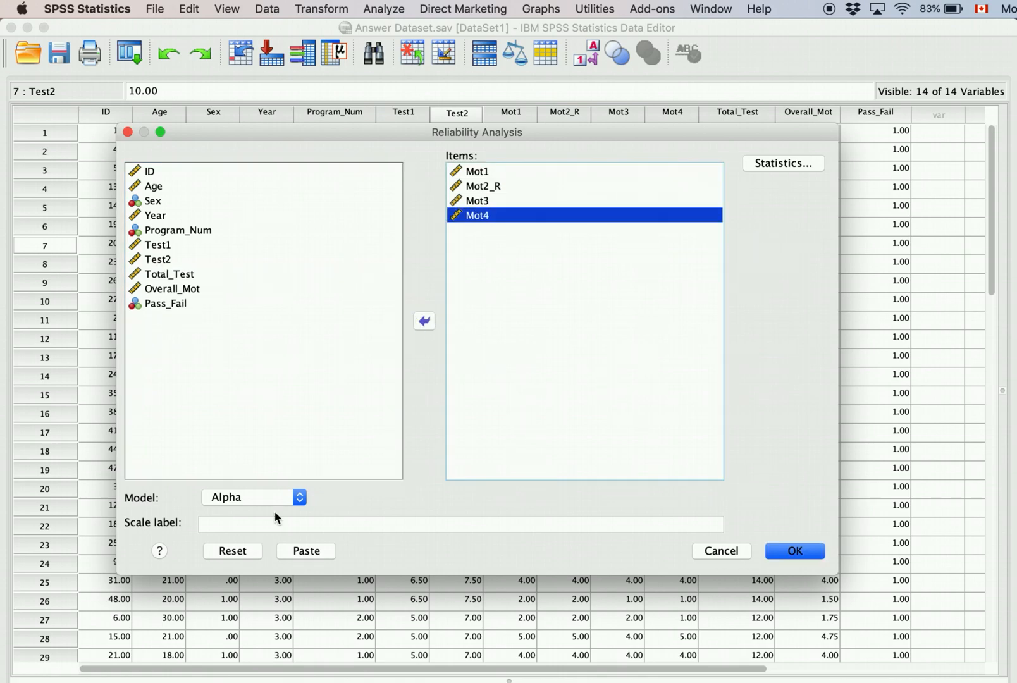
Step: Keep the Alpha model, label the scale 'Motivation', and run the reliability analysis
click(241, 499)
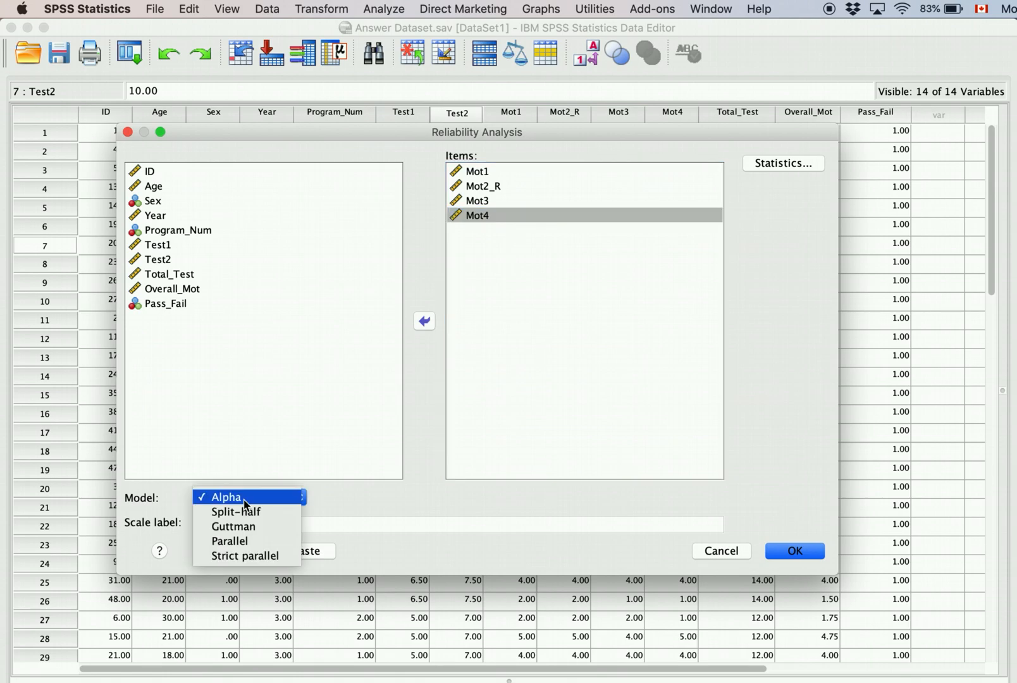
click(245, 498)
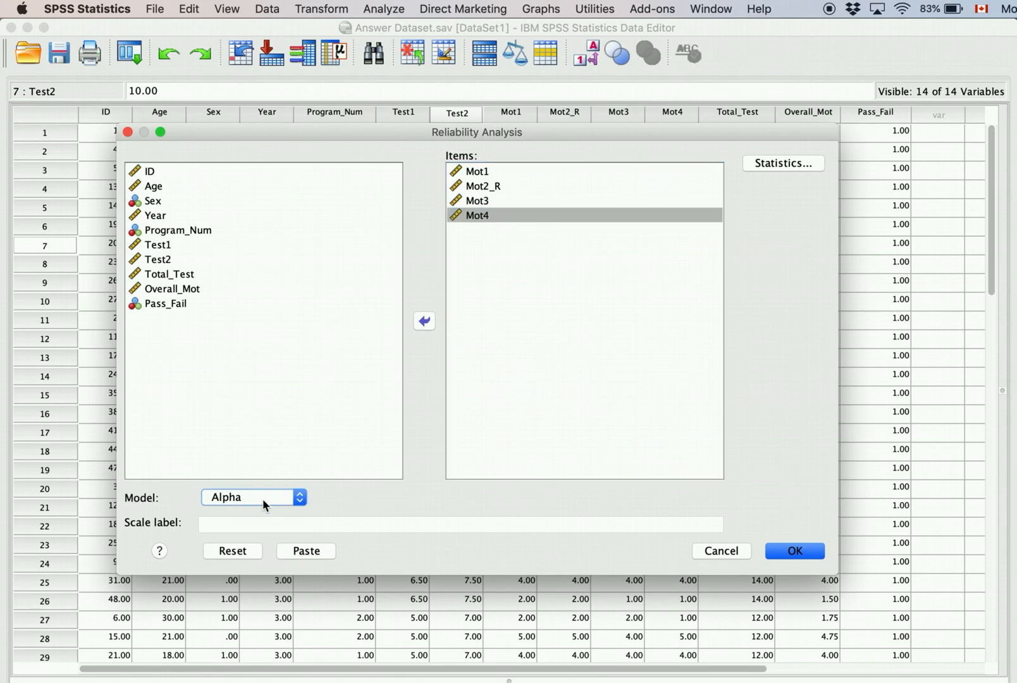
click(386, 522)
text(Motivation)
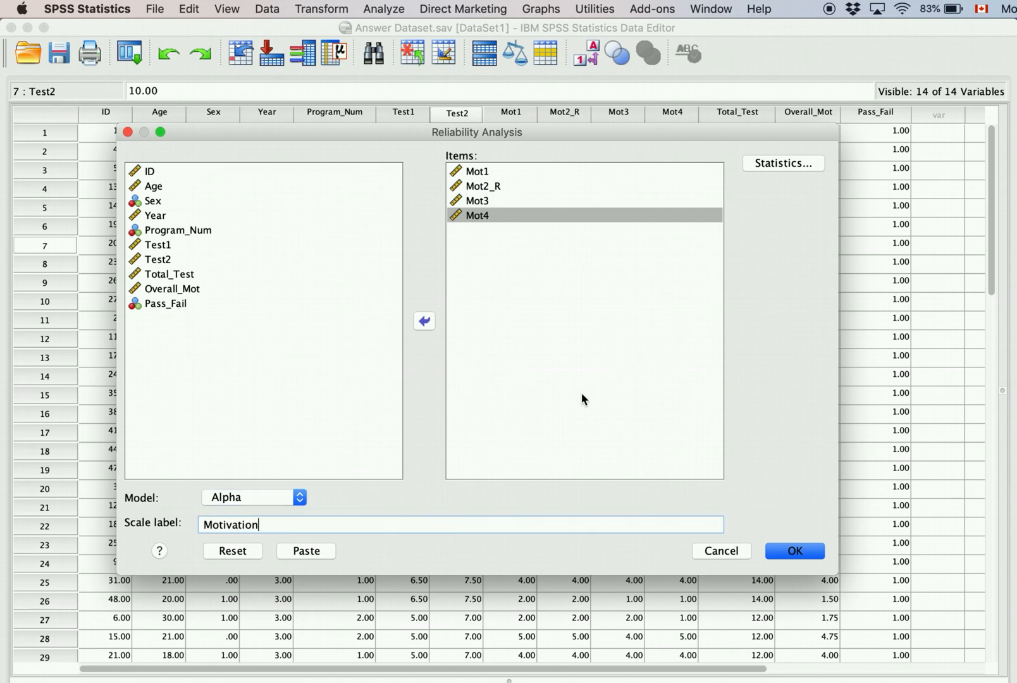
click(803, 166)
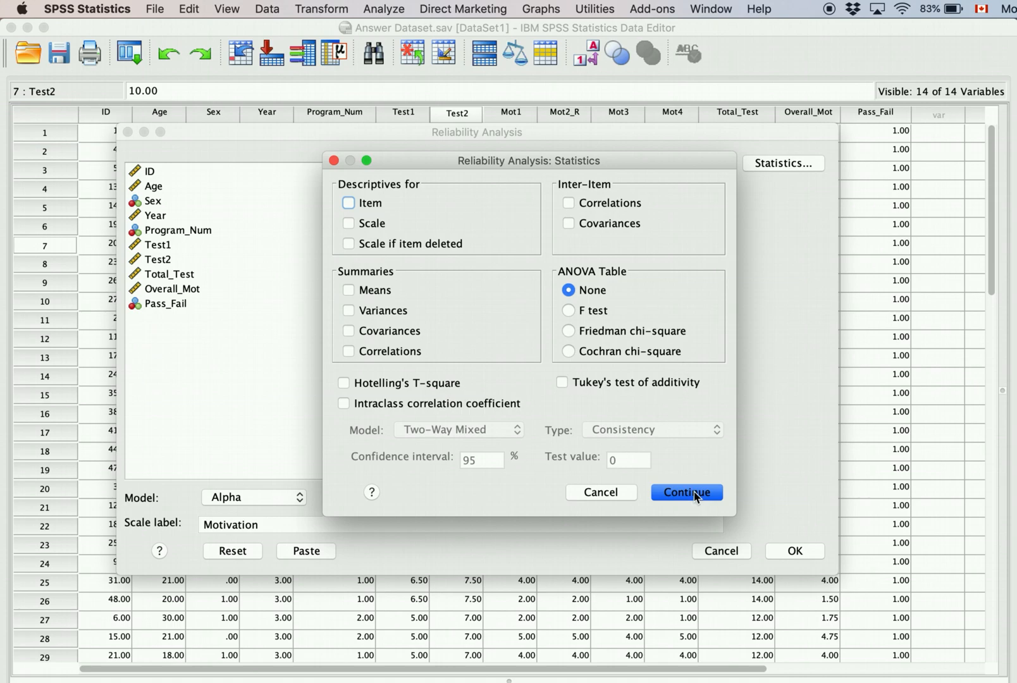
click(671, 492)
click(811, 559)
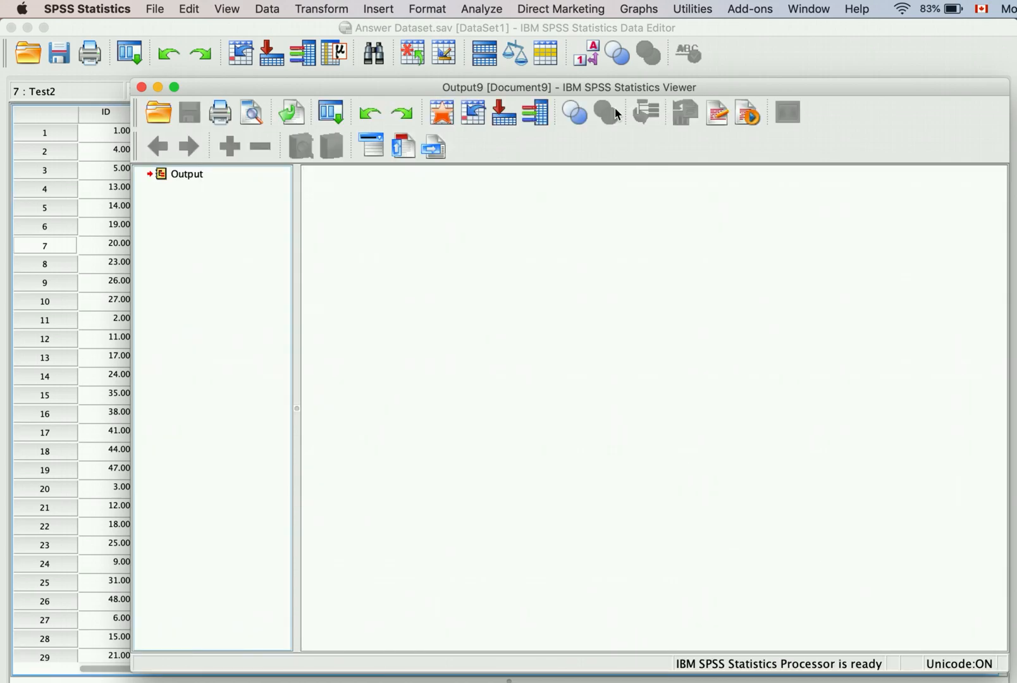
Step: Inspect the Reliability Statistics table (Cronbach's alpha .960, 4 items), then close Output9
drag(648, 88, 567, 63)
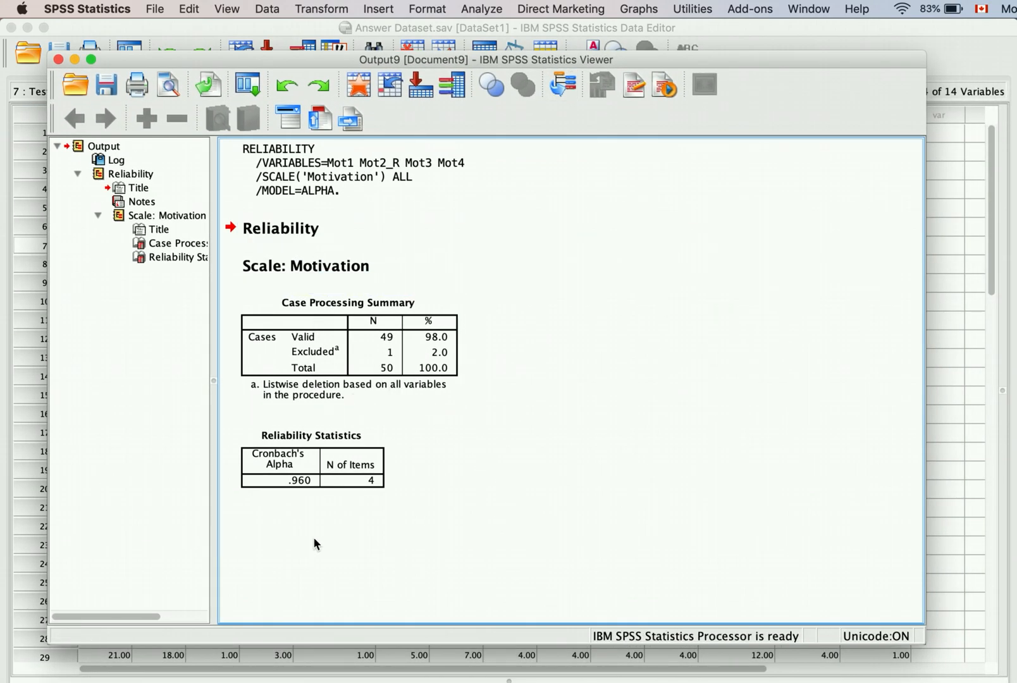
click(291, 499)
click(302, 491)
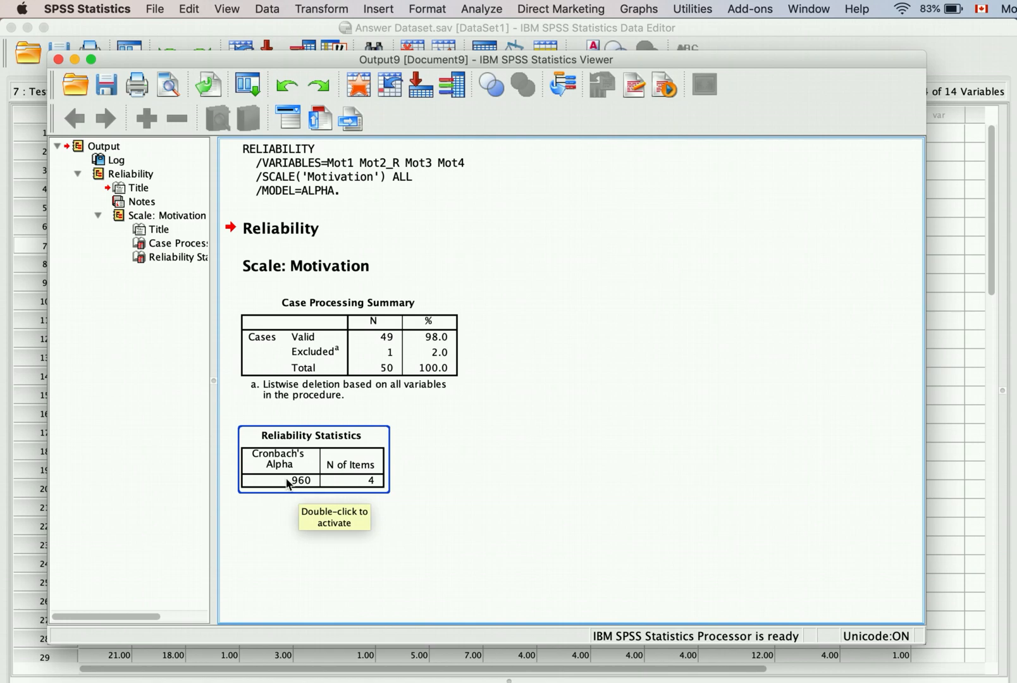
click(453, 542)
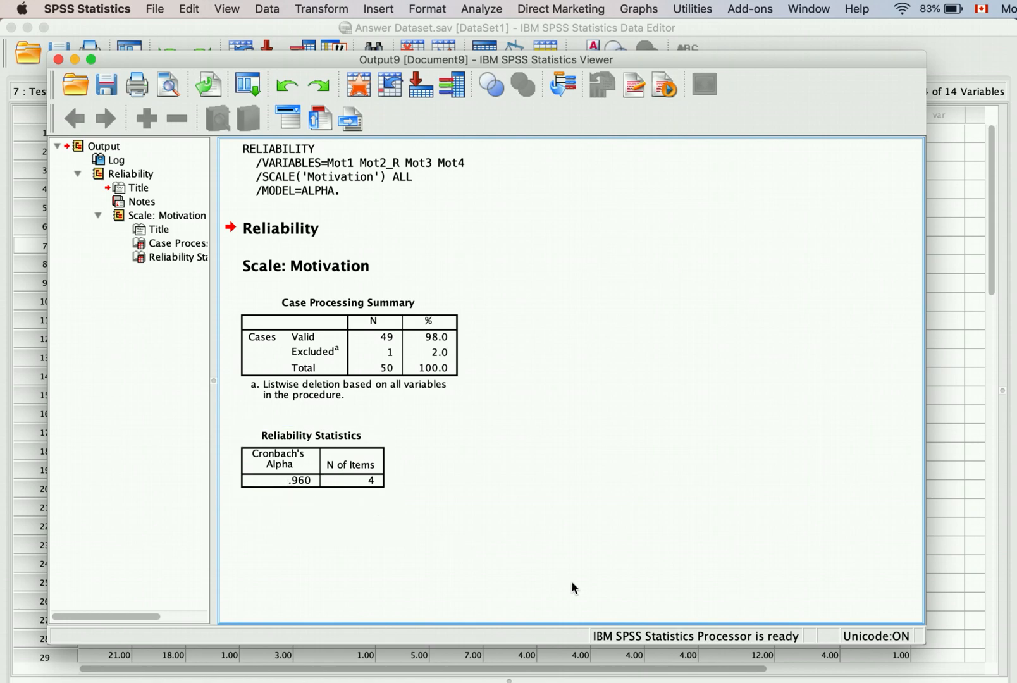
click(58, 60)
Step: Discard Output9 unsaved and create a new syntax file with an enlarged window
click(600, 387)
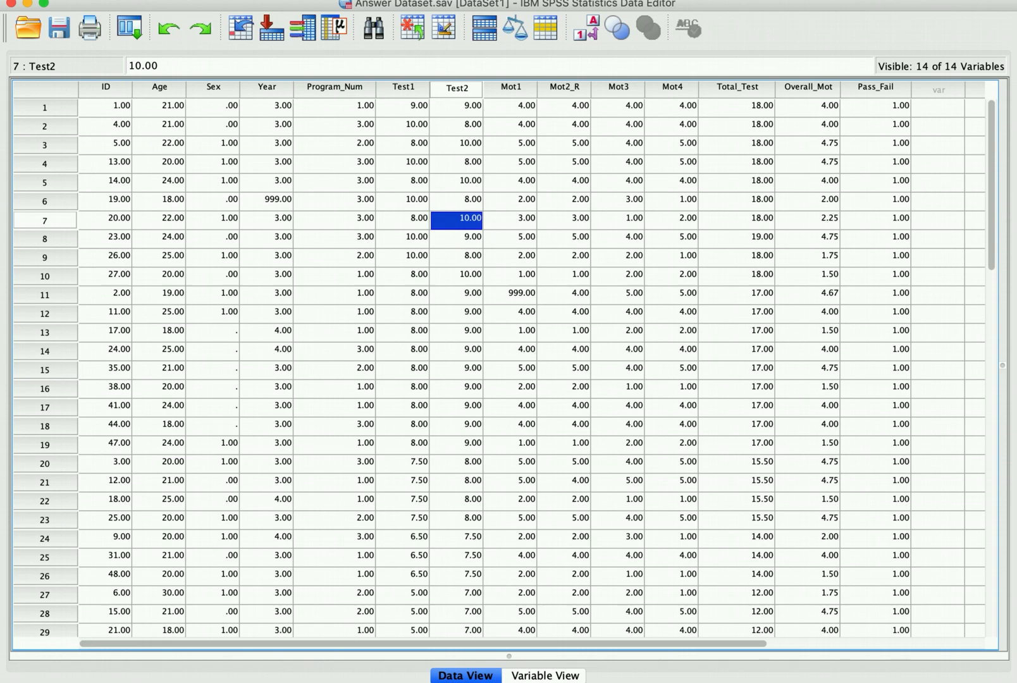
click(152, 0)
mouse_move(156, 8)
click(467, 27)
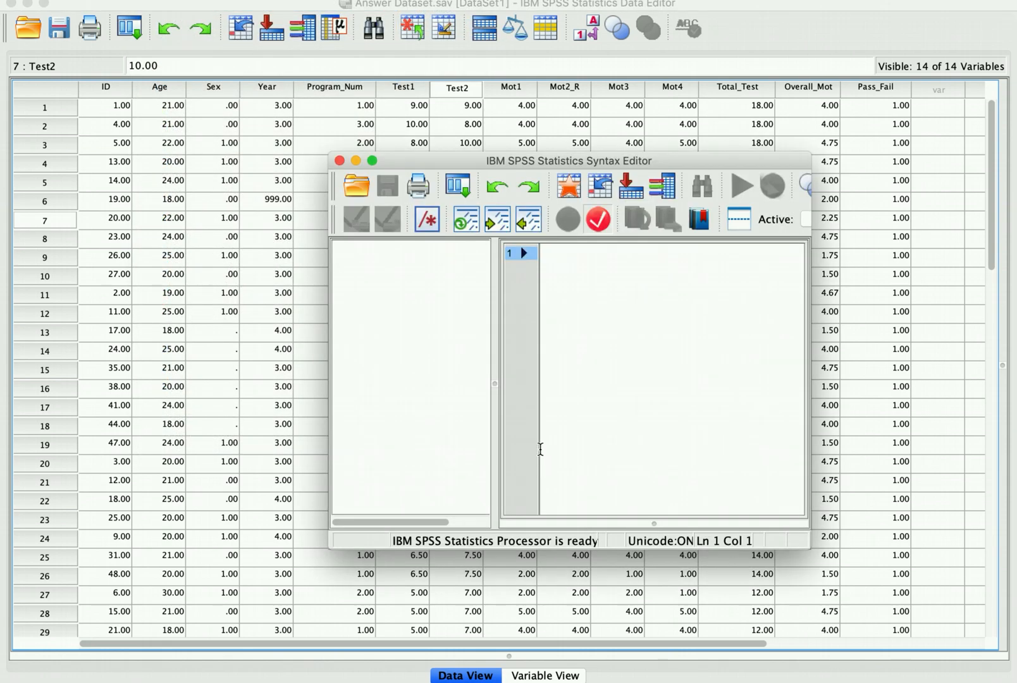
drag(583, 164, 295, 14)
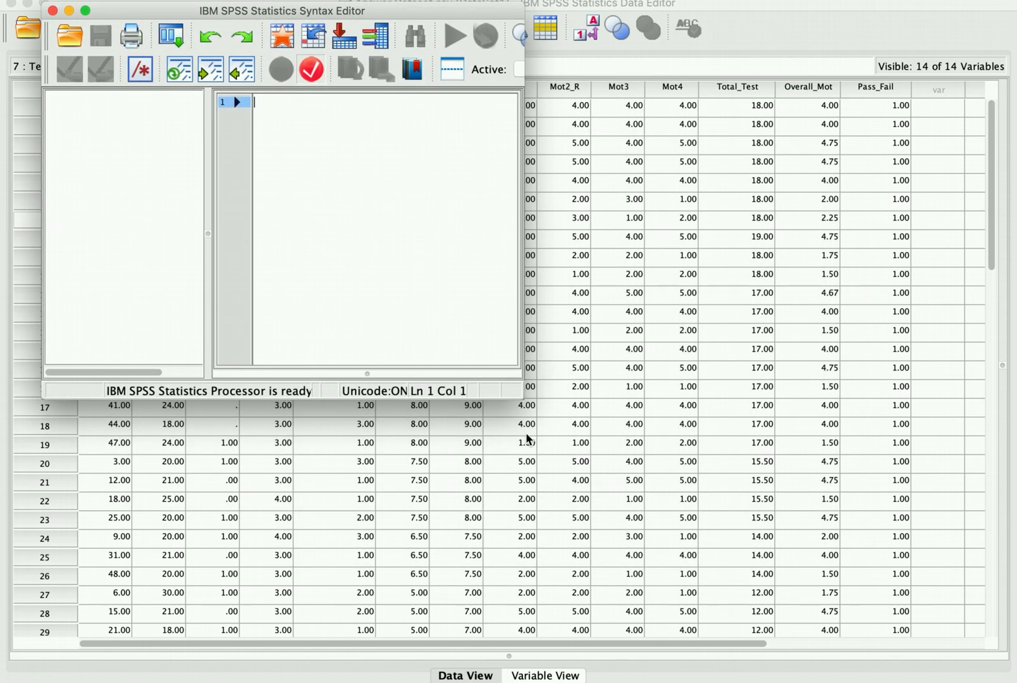
drag(523, 397, 857, 602)
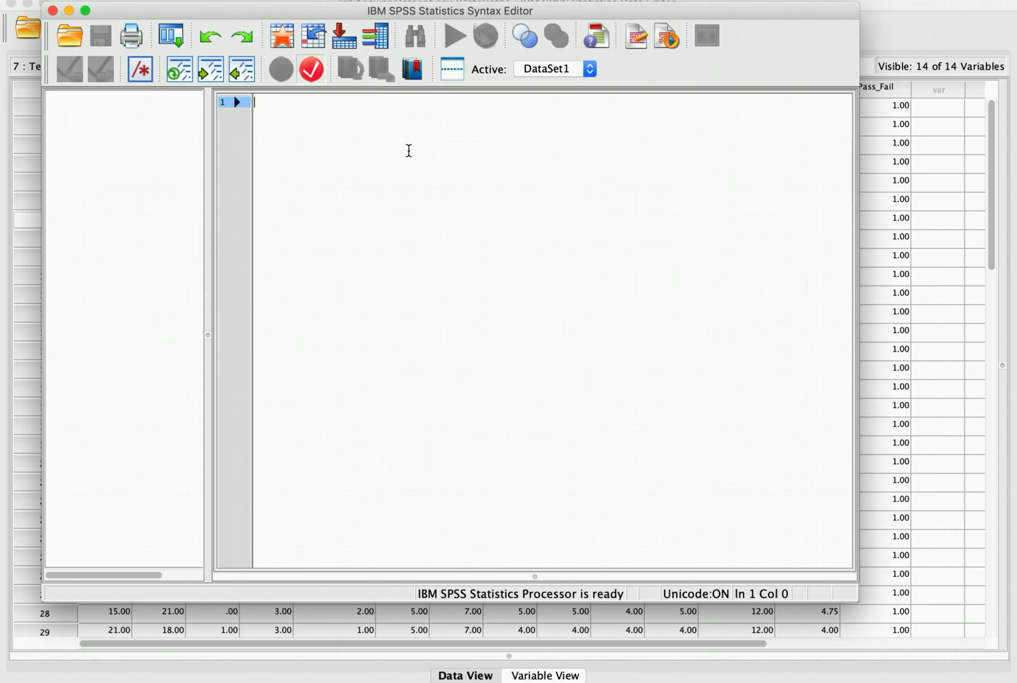
Step: Type a greeting comment and the comment '*Descriptive Statistics for Categorical Variables.'
text(*)
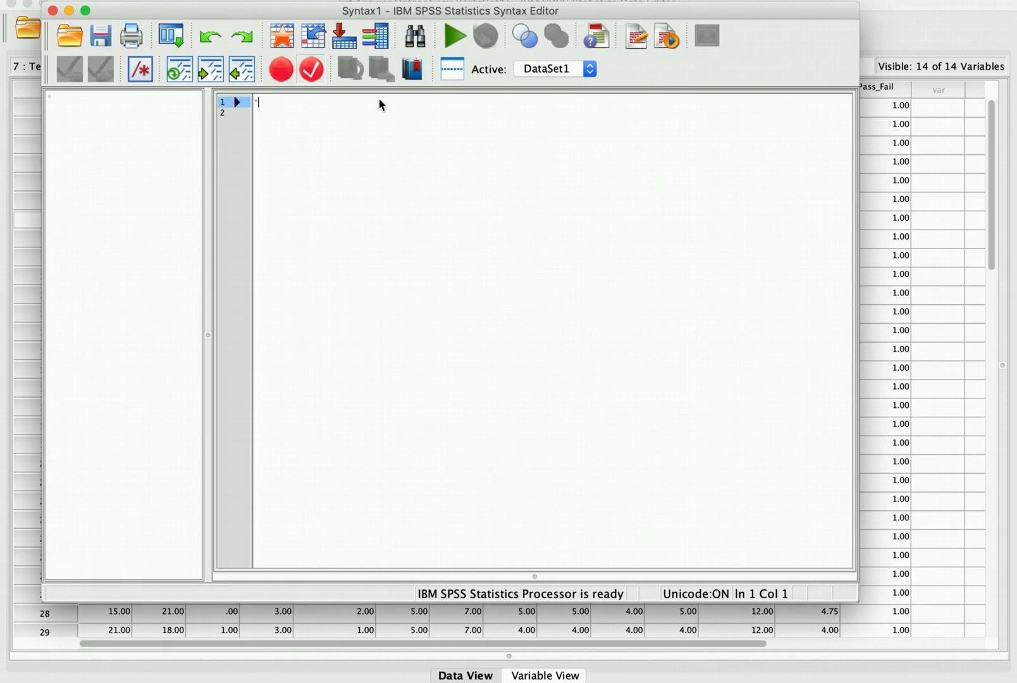
text(Hello Meredith*)
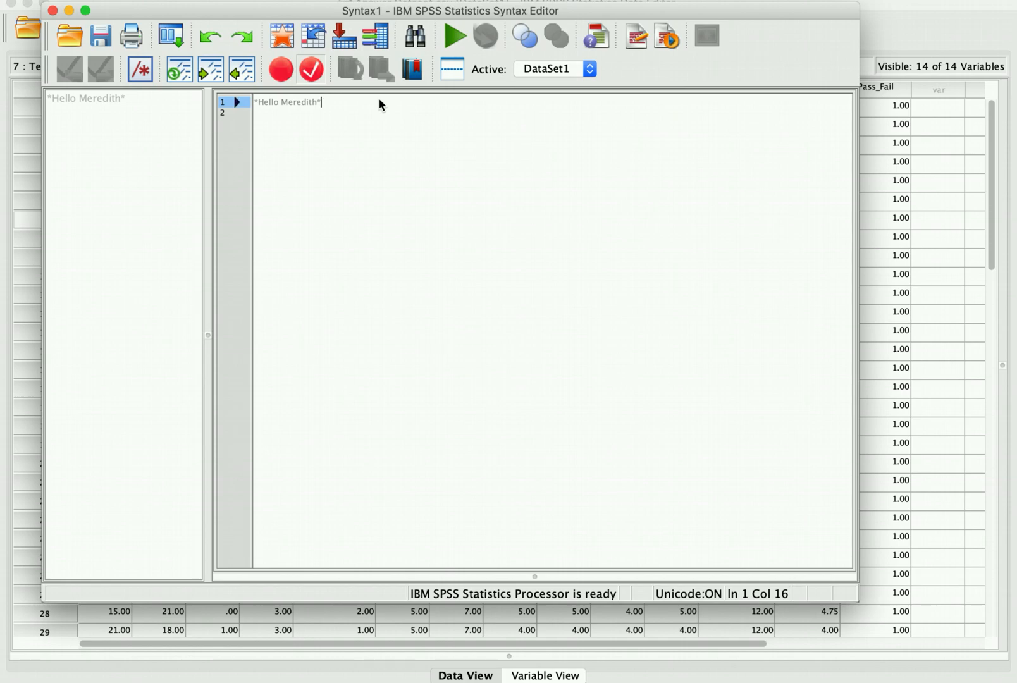
text(.)
key(BackSpace)
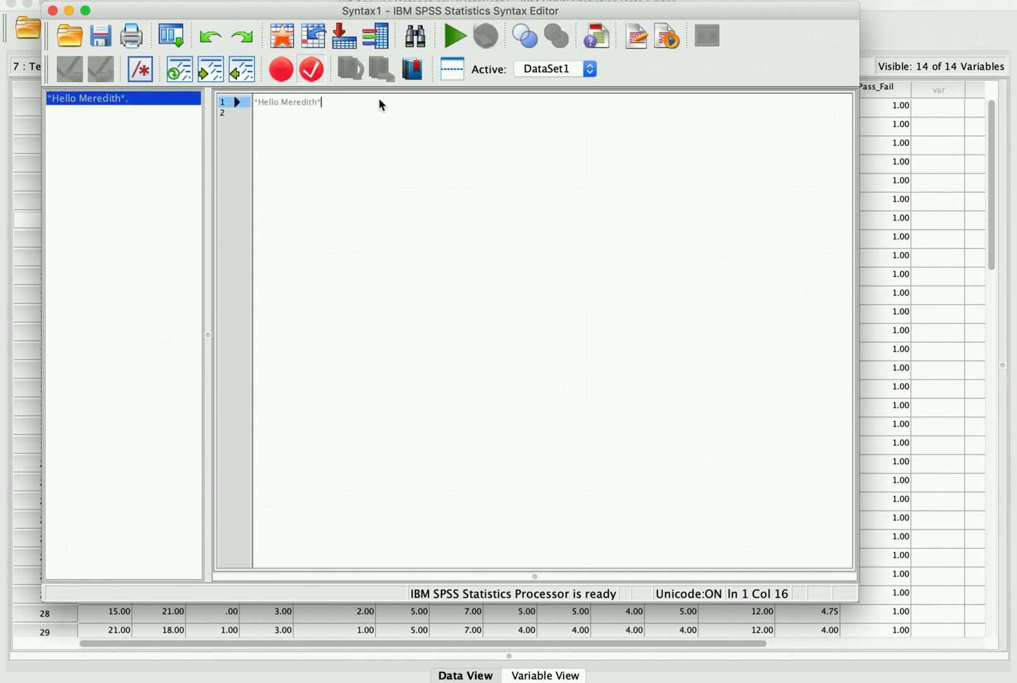
text(.)
key(Return)
key(Return)
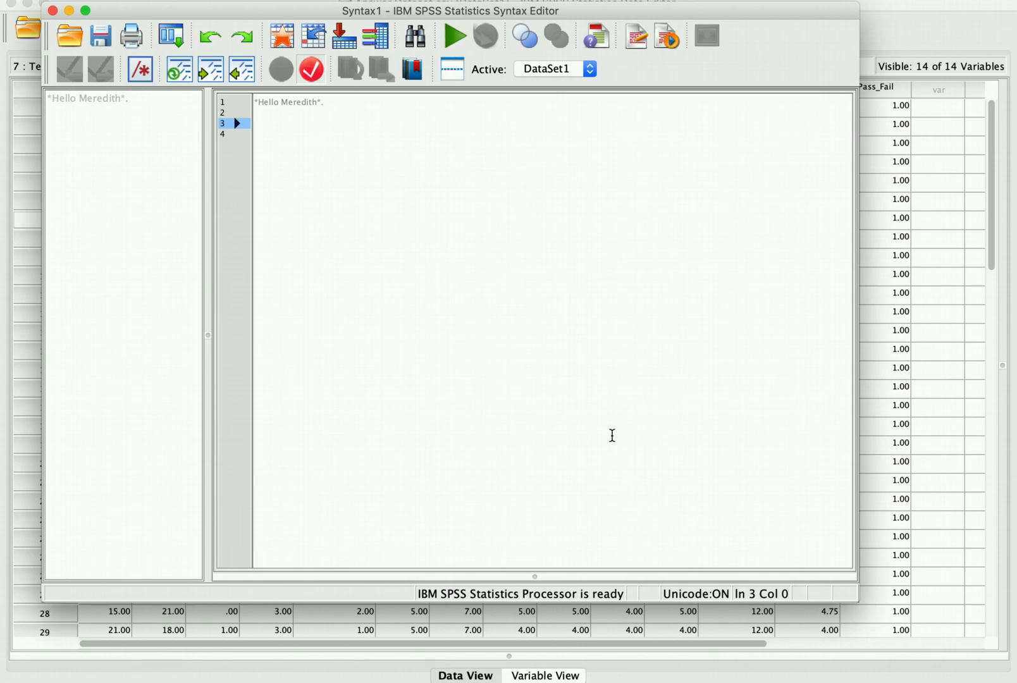
text(*)
text(Descriptive Stati)
text(stics for Num)
text(er)
key(BackSpace)
key(BackSpace)
key(BackSpace)
key(BackSpace)
key(BackSpace)
key(BackSpace)
text(Categorical Variables.)
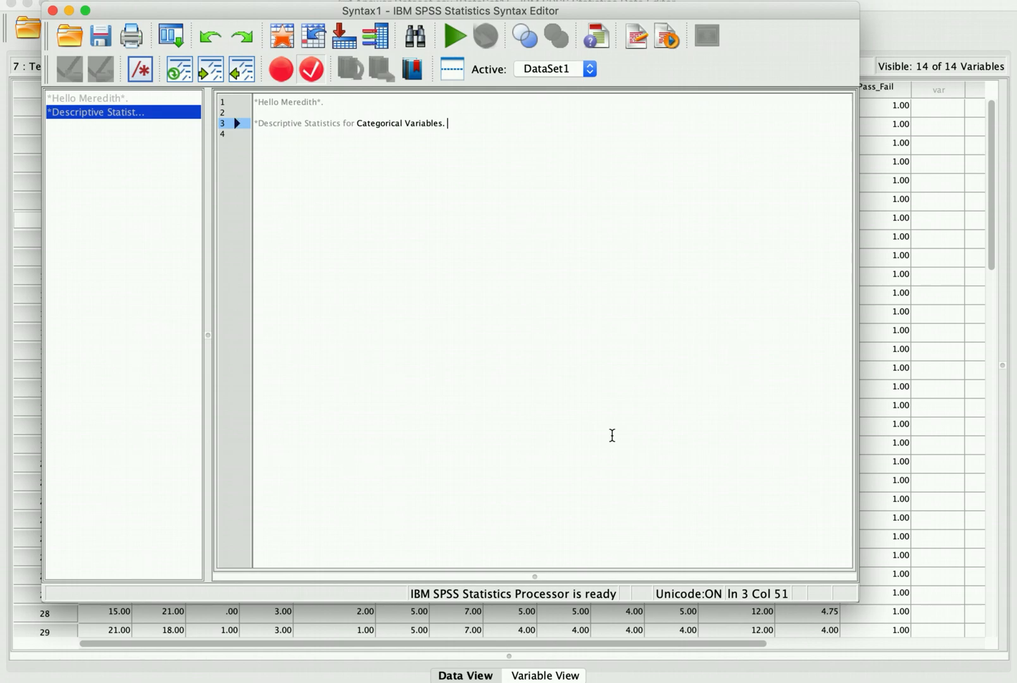
key(Return)
Step: Open Frequencies, reset it, and add Sex, Year, Program_Num and Pass_Fail as variables
click(377, 0)
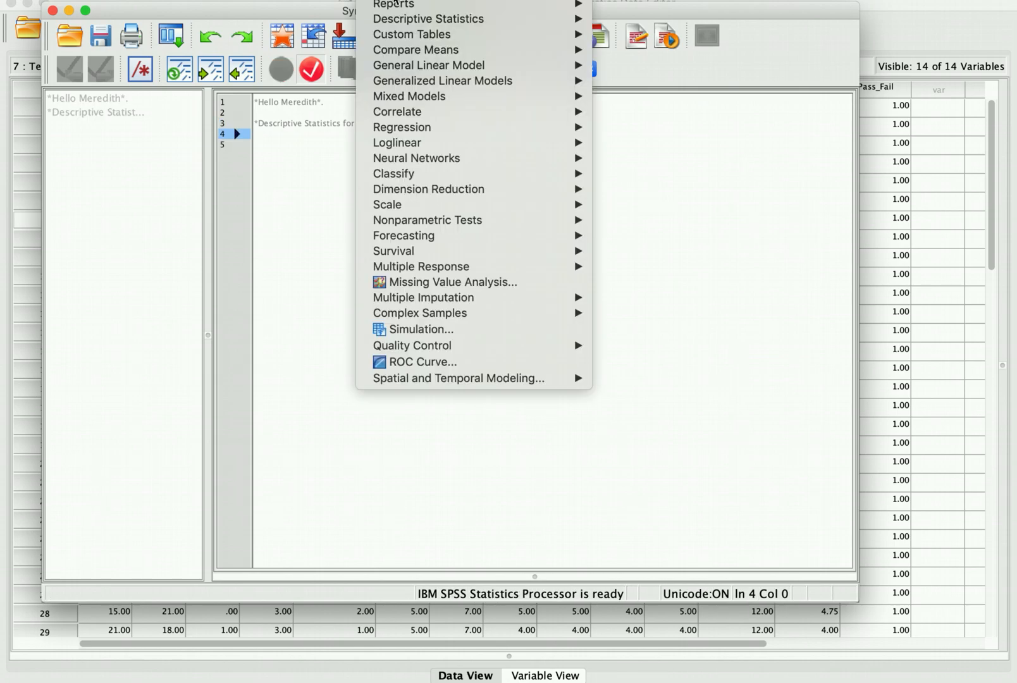
mouse_move(428, 19)
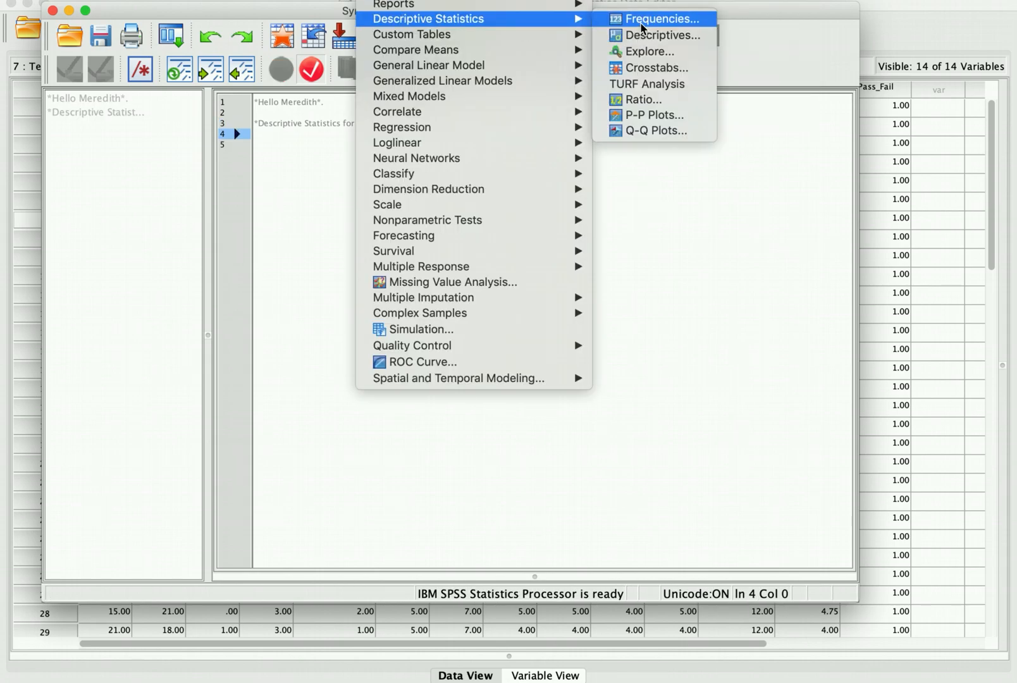
click(643, 26)
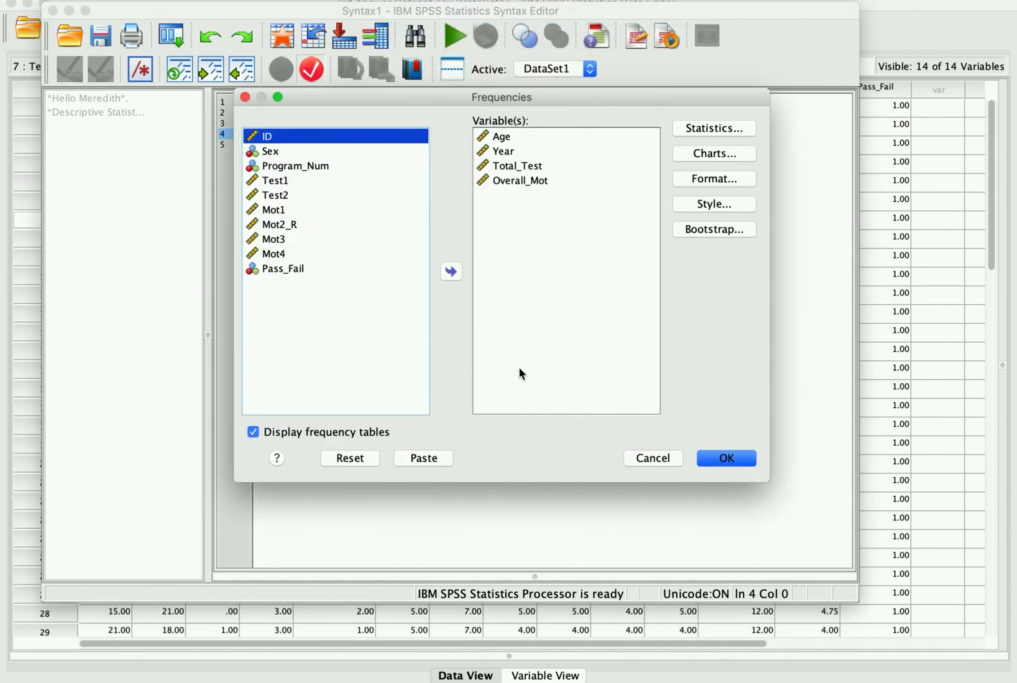
click(346, 460)
click(293, 167)
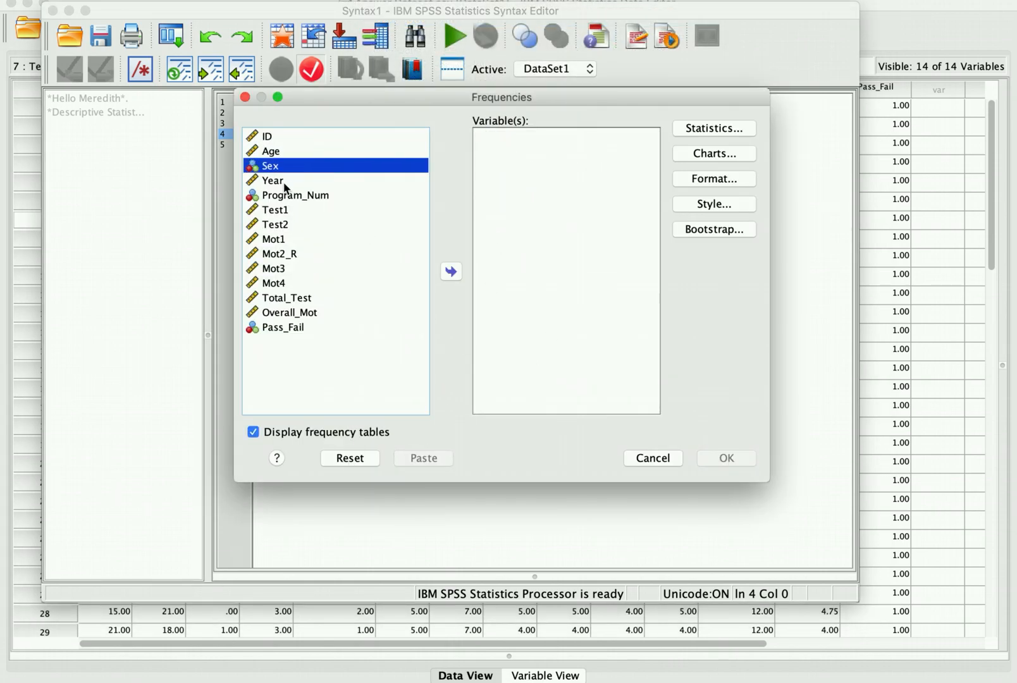
click(285, 183)
click(284, 168)
click(282, 183)
click(284, 169)
click(460, 277)
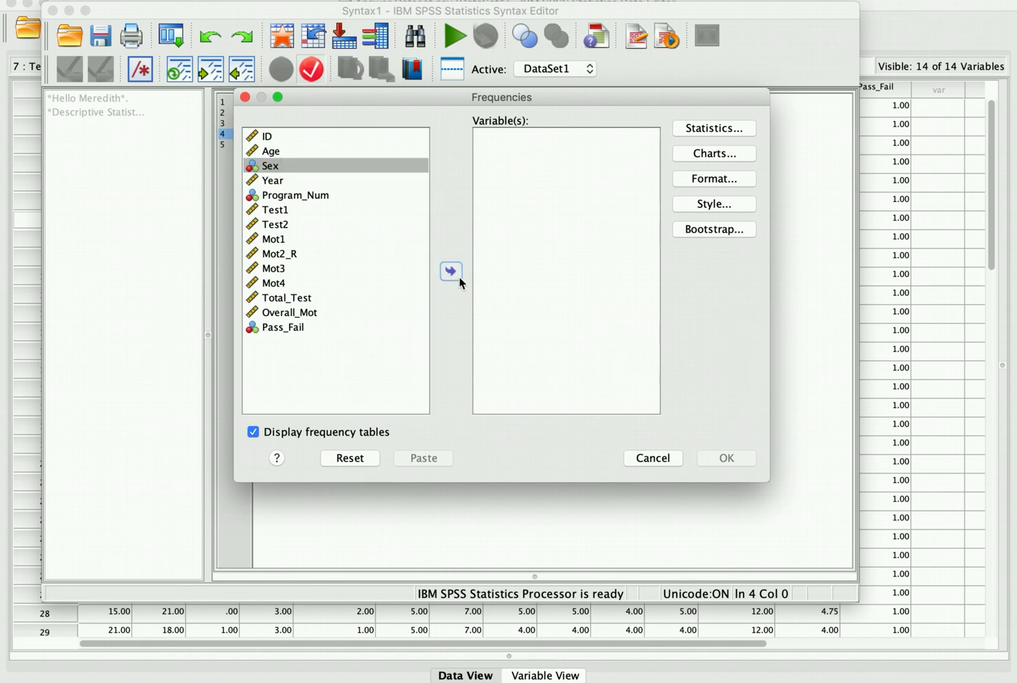
click(312, 167)
shift+click(313, 182)
click(451, 272)
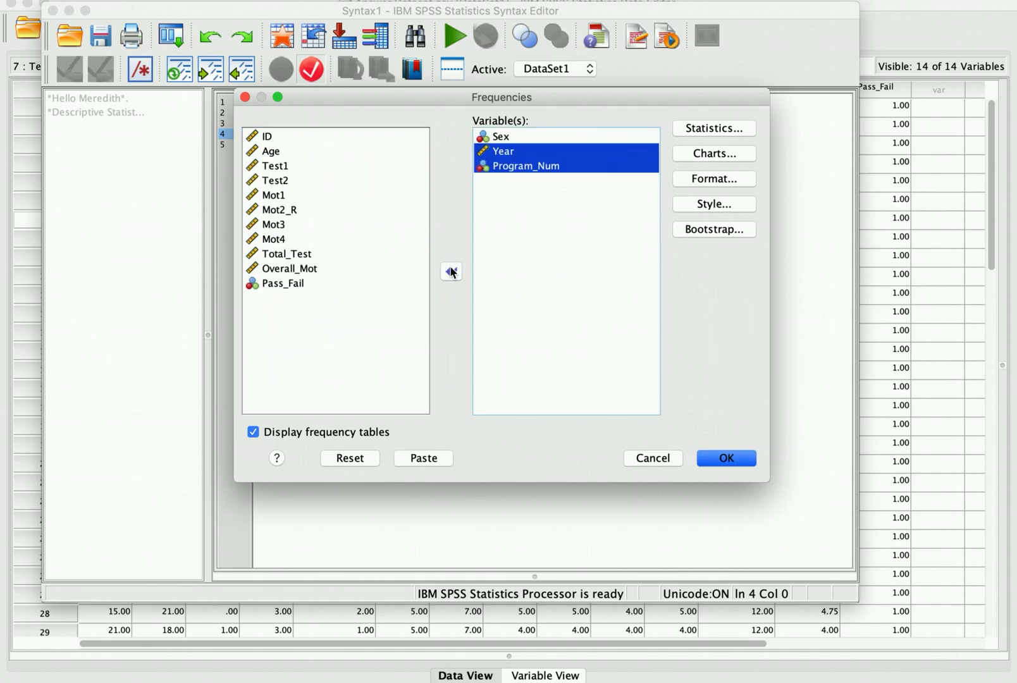
click(303, 283)
click(454, 274)
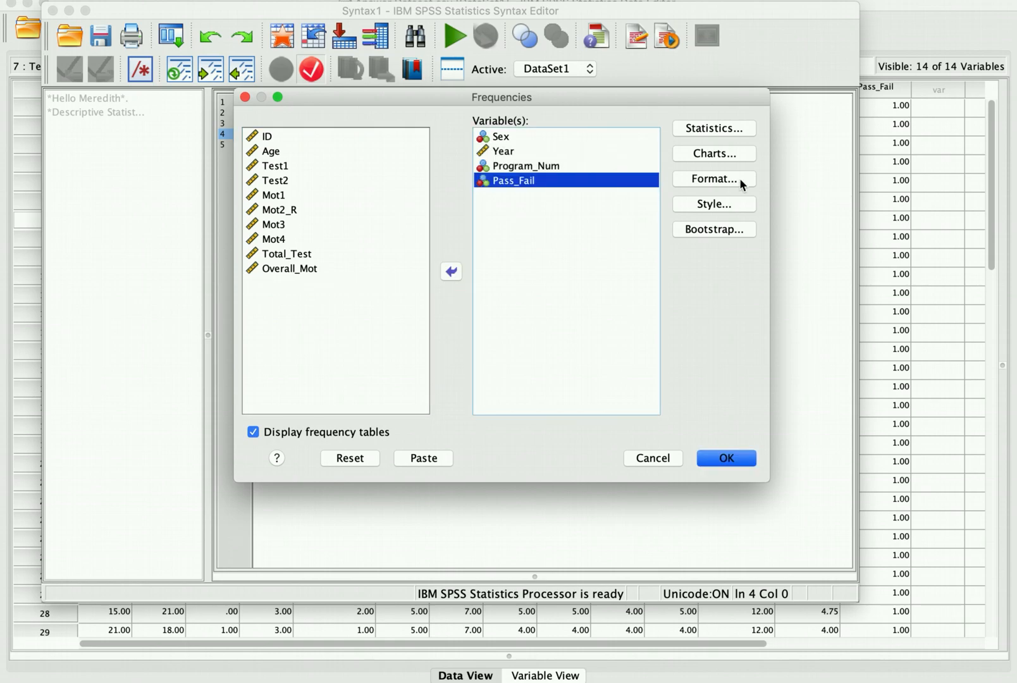
Step: Request the Mode statistic and bar charts, then paste the FREQUENCIES syntax
click(720, 129)
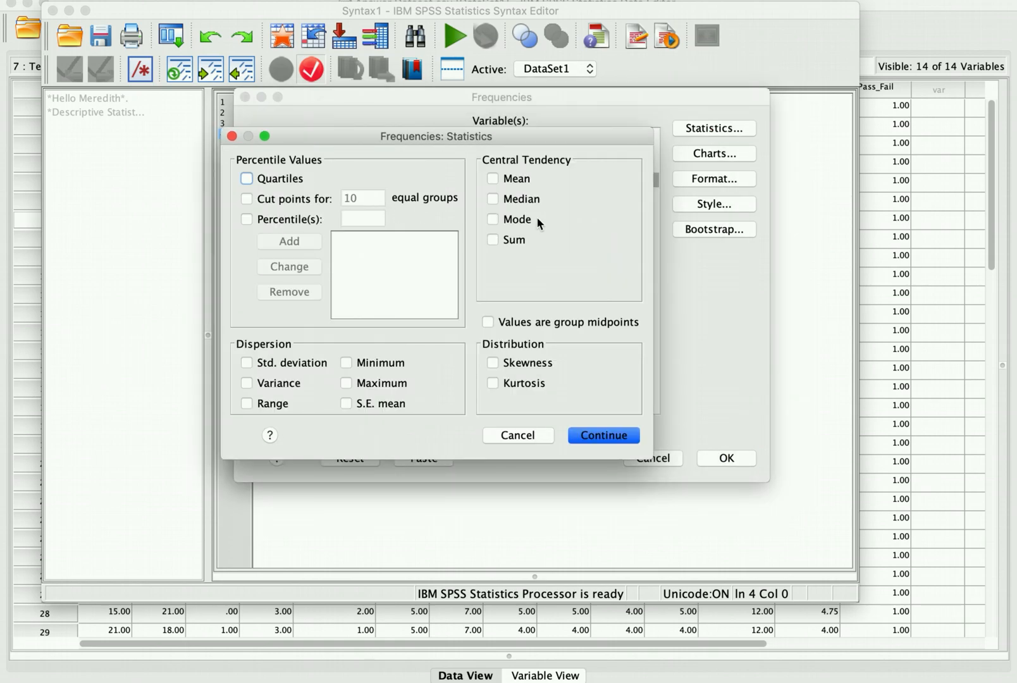
click(497, 220)
click(597, 437)
click(694, 159)
click(372, 288)
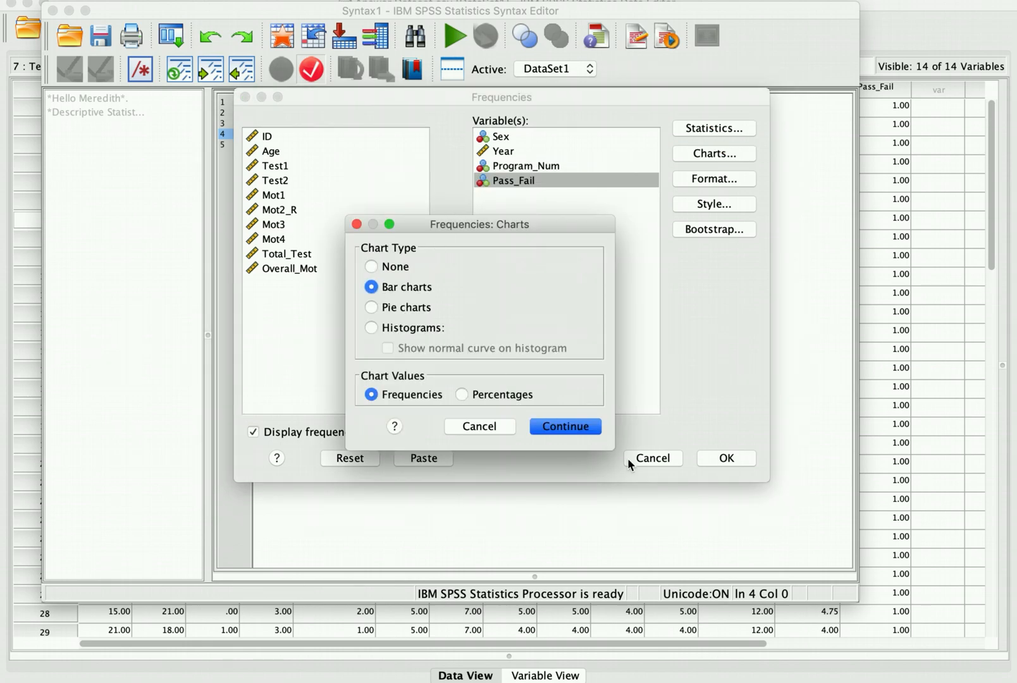
click(587, 429)
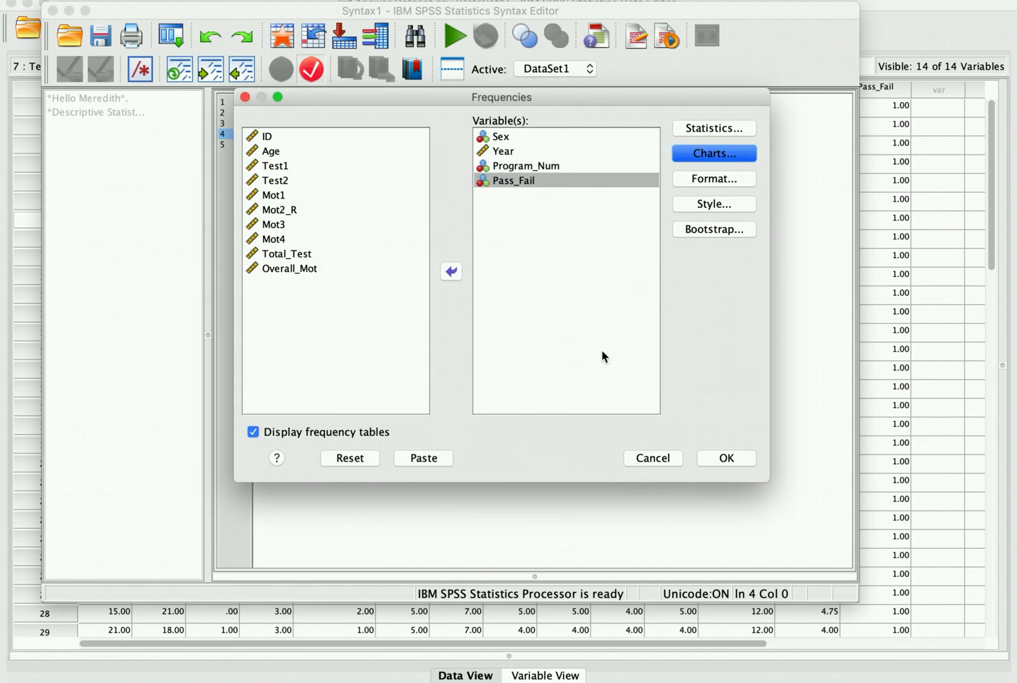
click(424, 459)
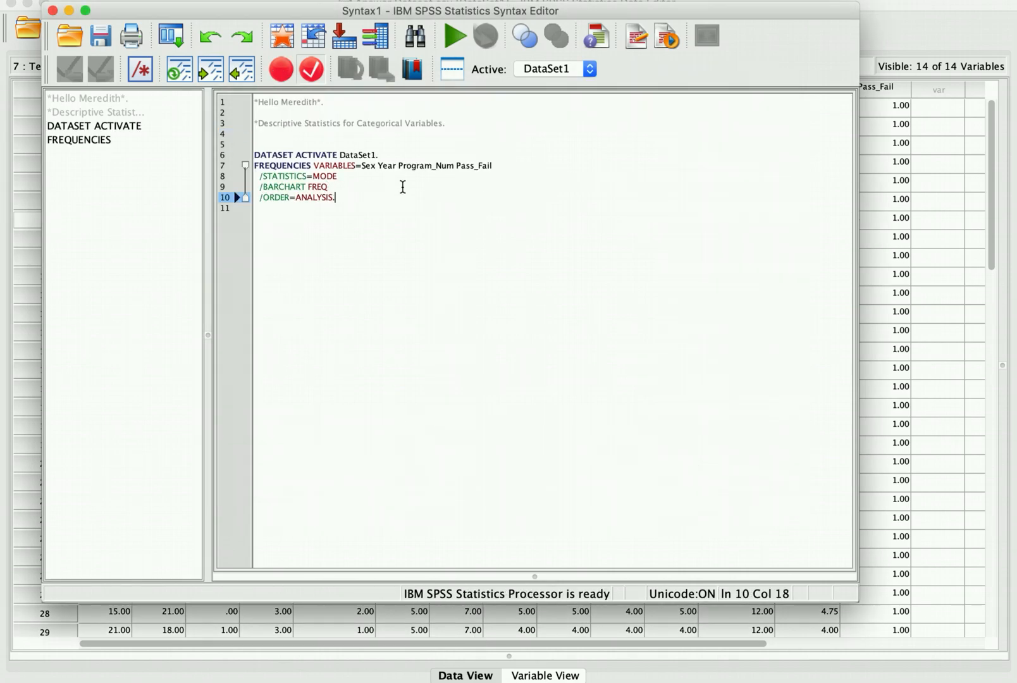
Step: Delete the DATASET ACTIVATE line and the blank lines above FREQUENCIES
drag(378, 155, 253, 145)
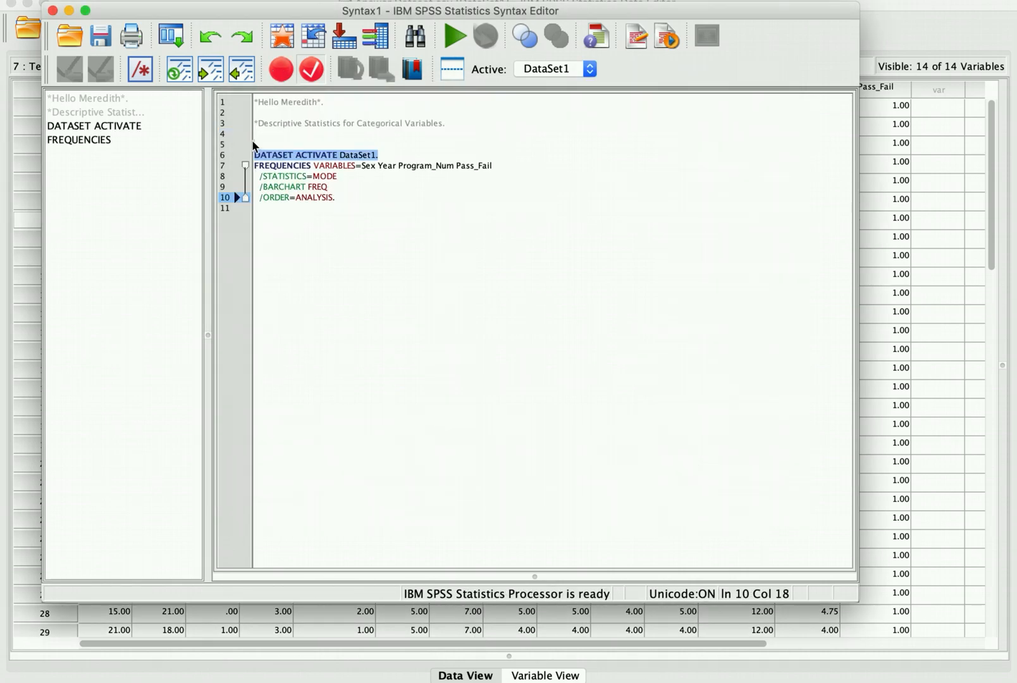
click(254, 144)
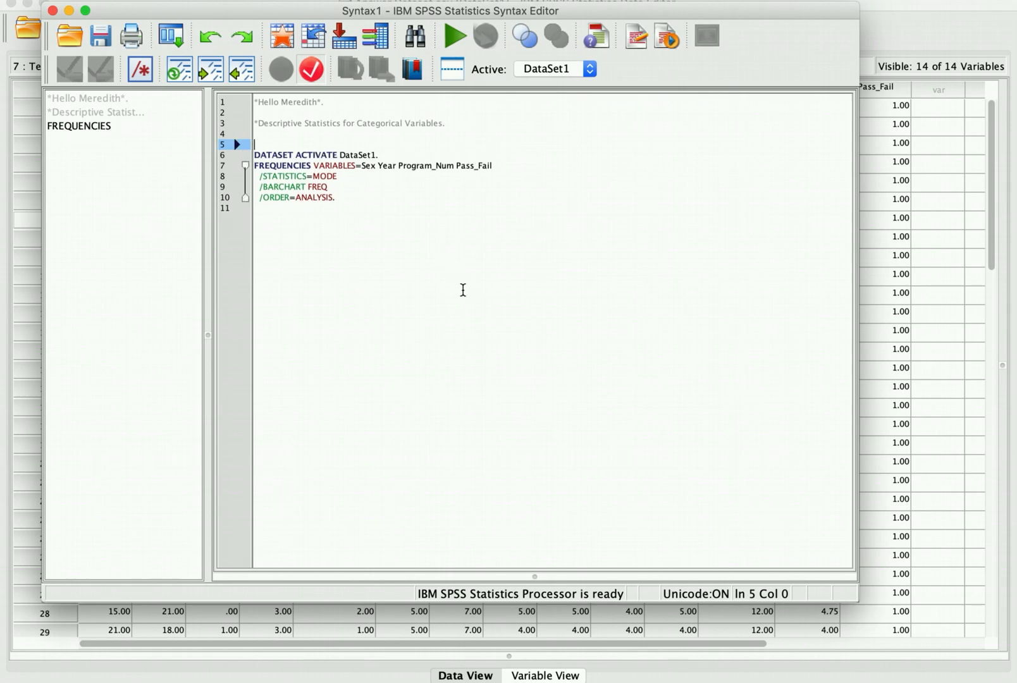
triple_click(309, 154)
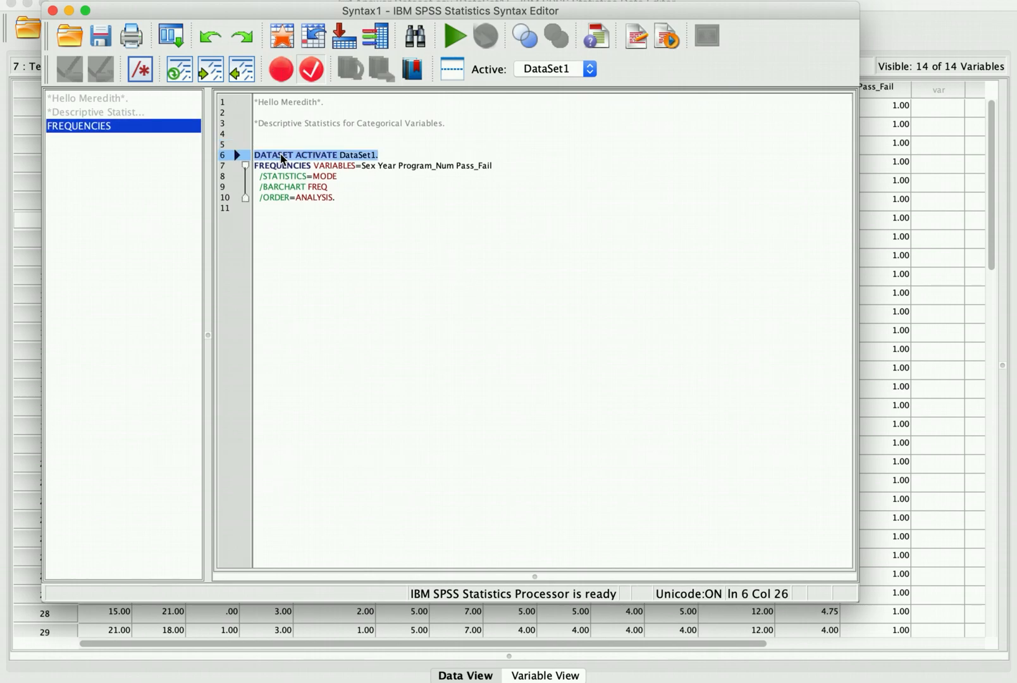
key(BackSpace)
key(BackSpace)
key(BackSpace)
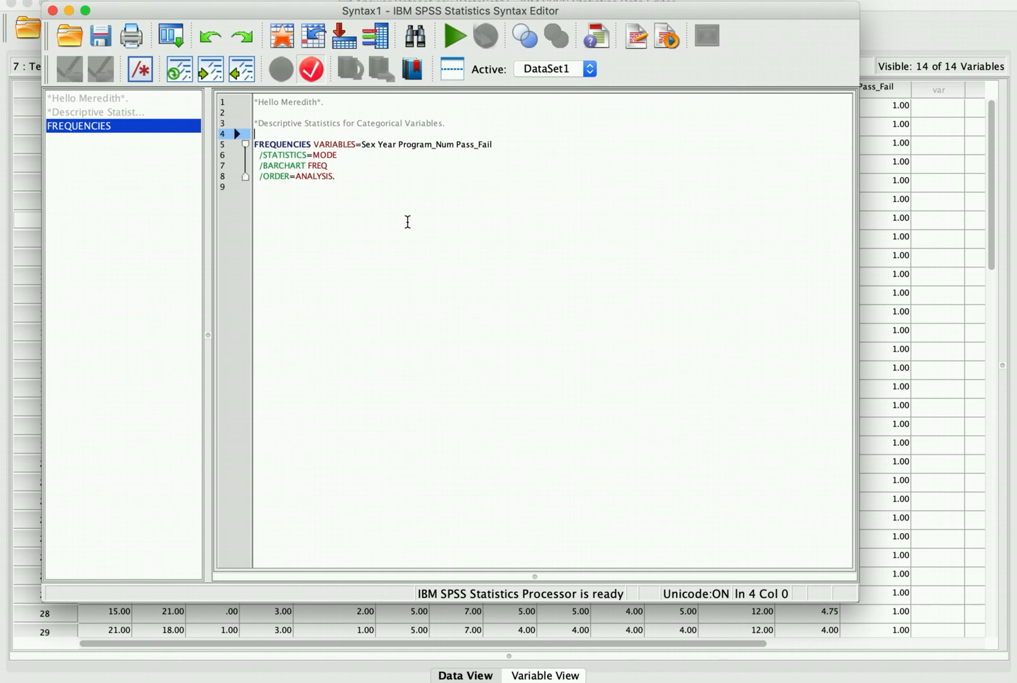
key(BackSpace)
click(460, 204)
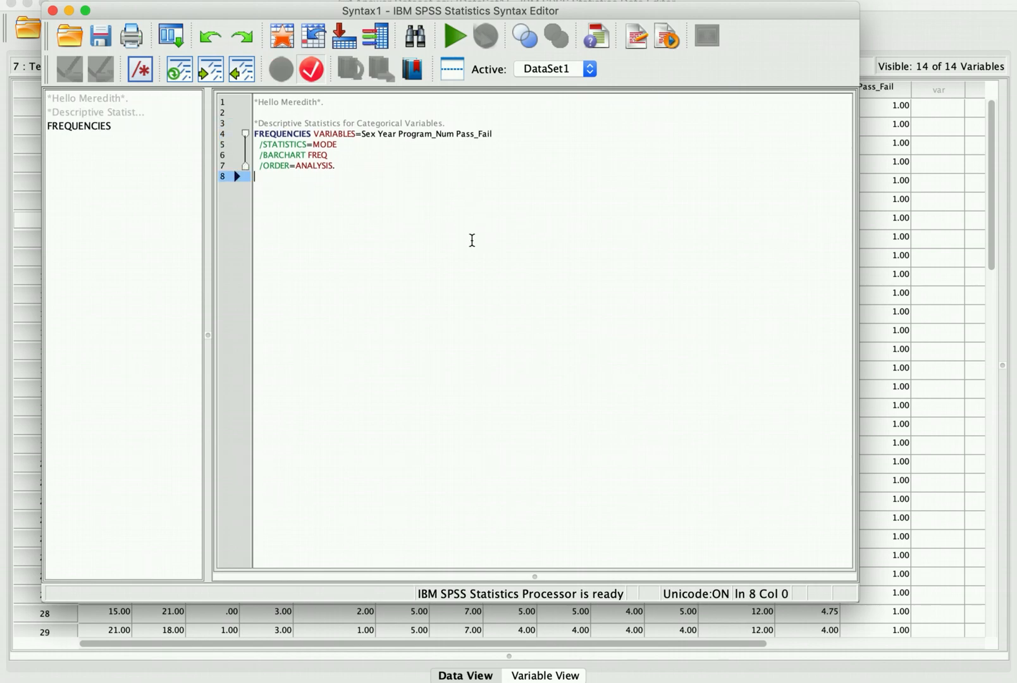
Step: Run lines 3–7, the comment and FREQUENCIES command, with Run Selection
drag(345, 171, 255, 120)
click(350, 189)
drag(297, 177, 255, 122)
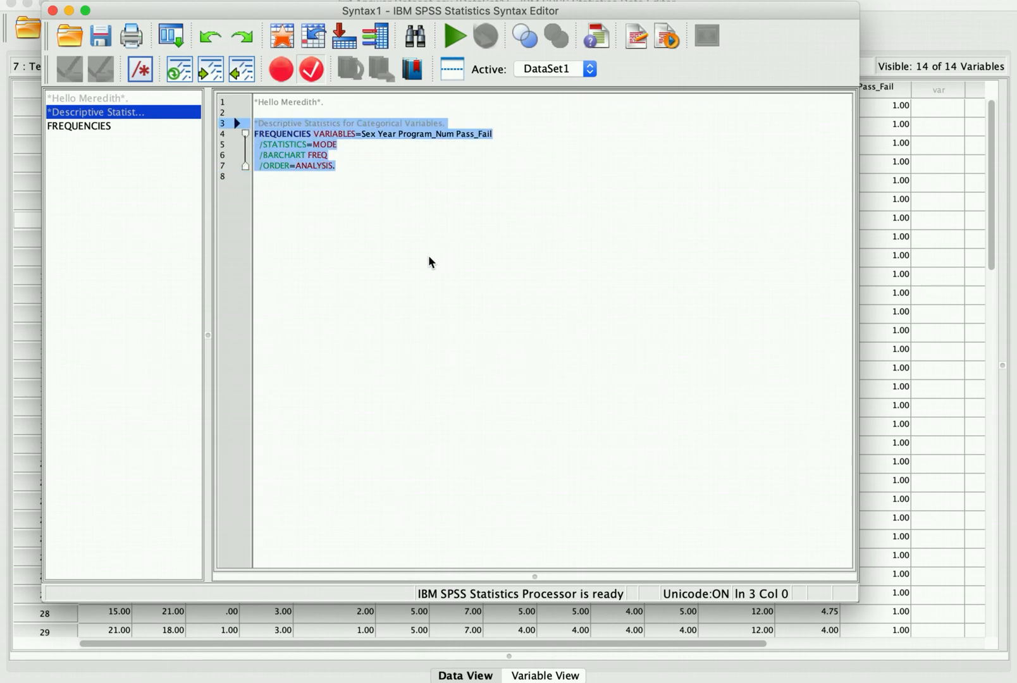
click(365, 220)
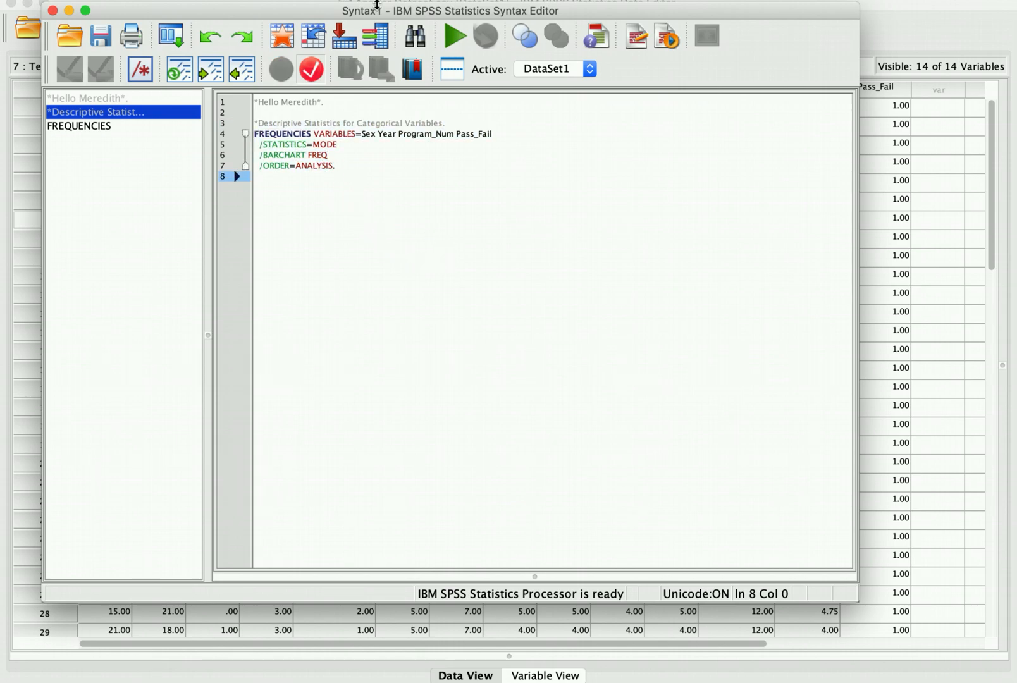
drag(420, 196, 256, 121)
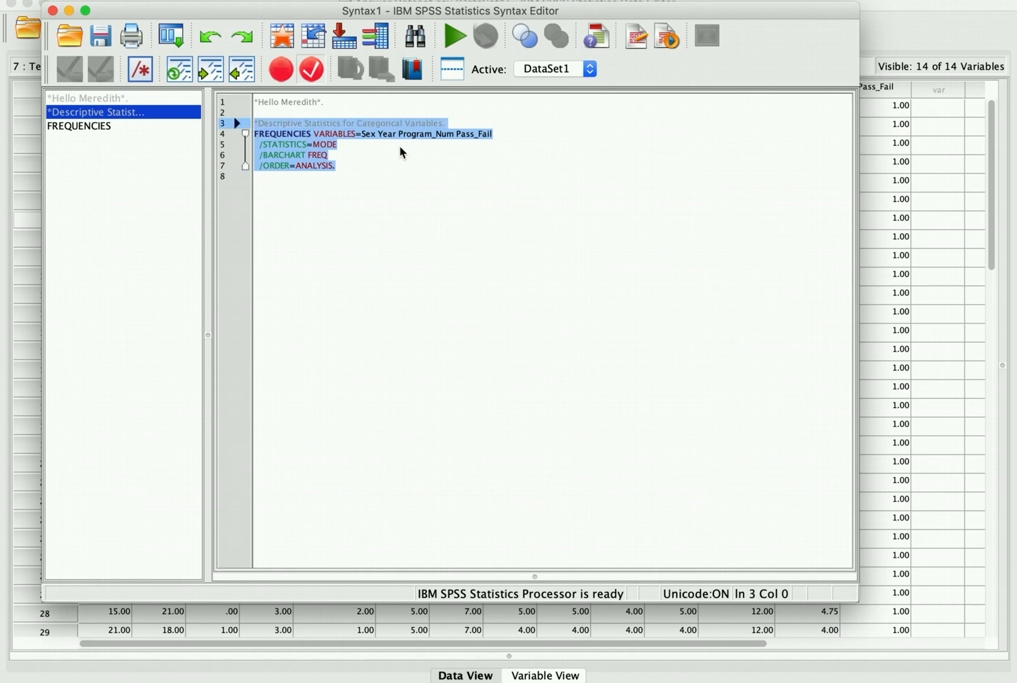
click(454, 36)
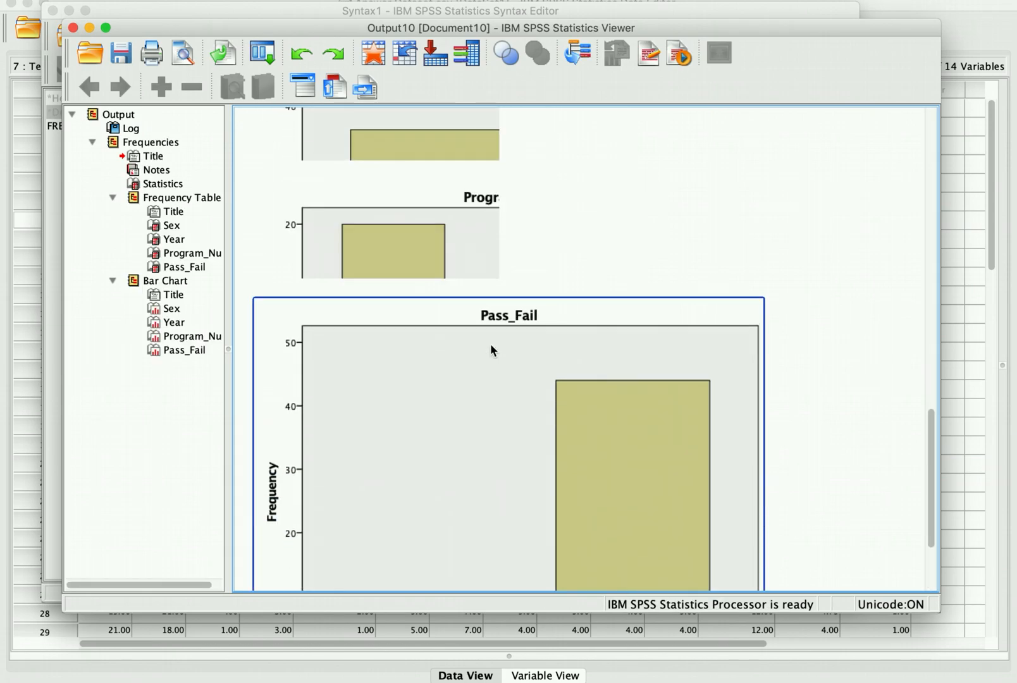
Step: Close the Output10 frequencies results without saving
scroll(490, 344, down, 3)
scroll(490, 344, up, 20)
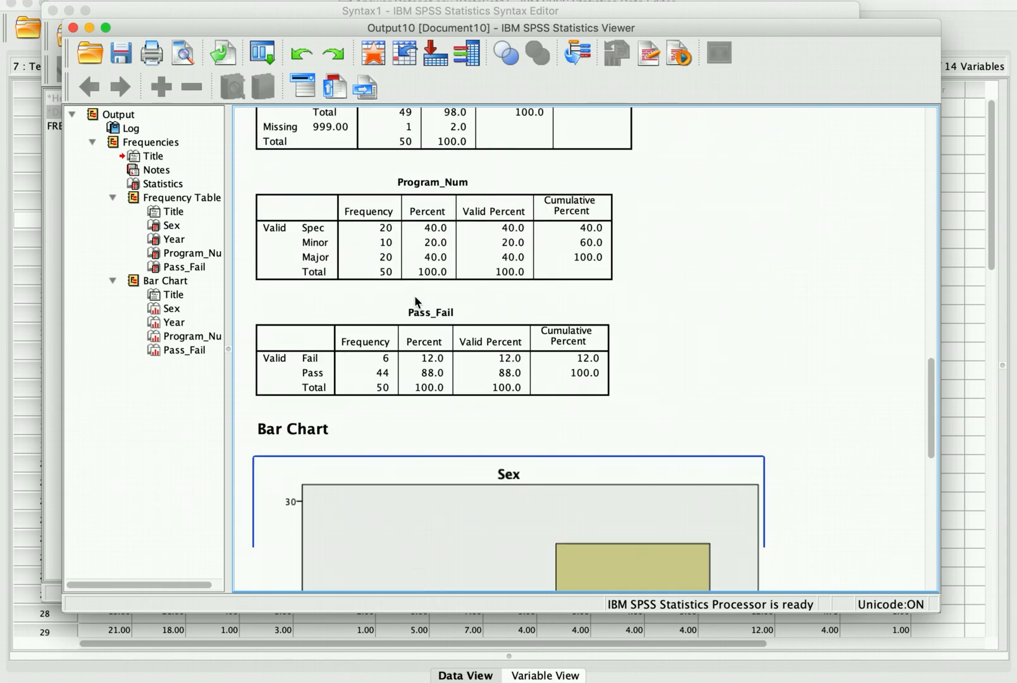
click(74, 28)
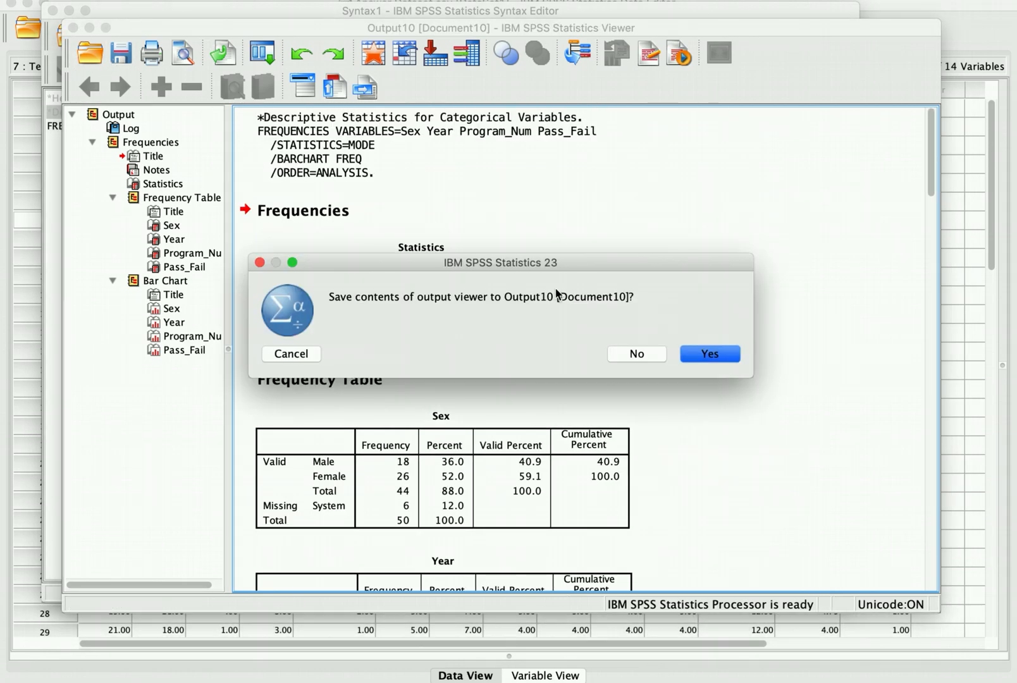
click(619, 350)
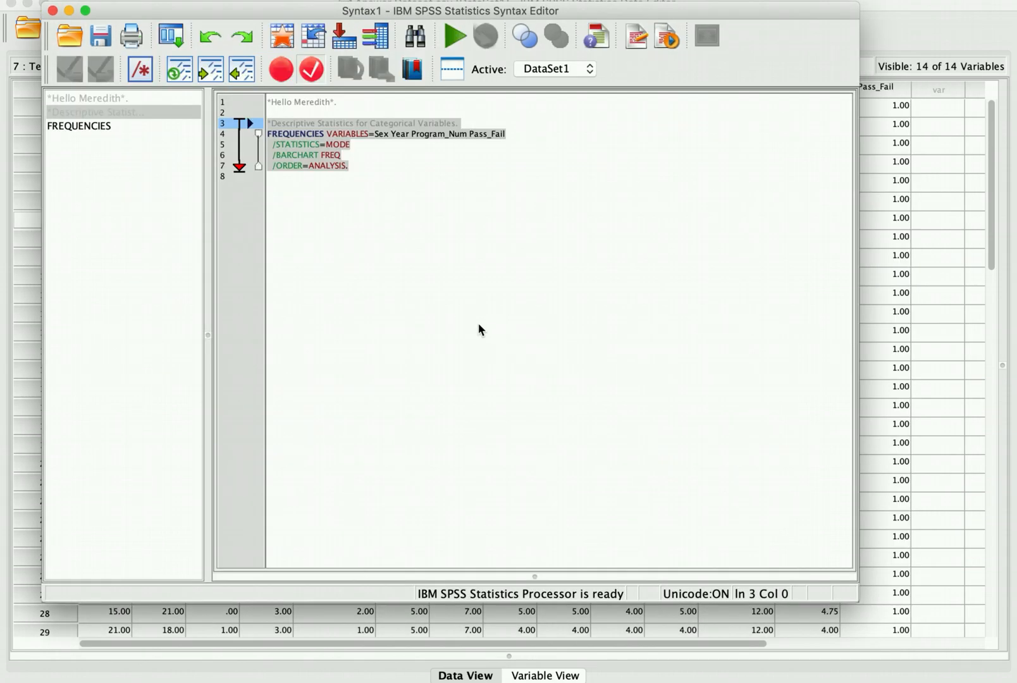
Step: Add the comment '*Coonbach's Alpha for Motivation.' below the FREQUENCIES command
click(406, 202)
key(Return)
key(Return)
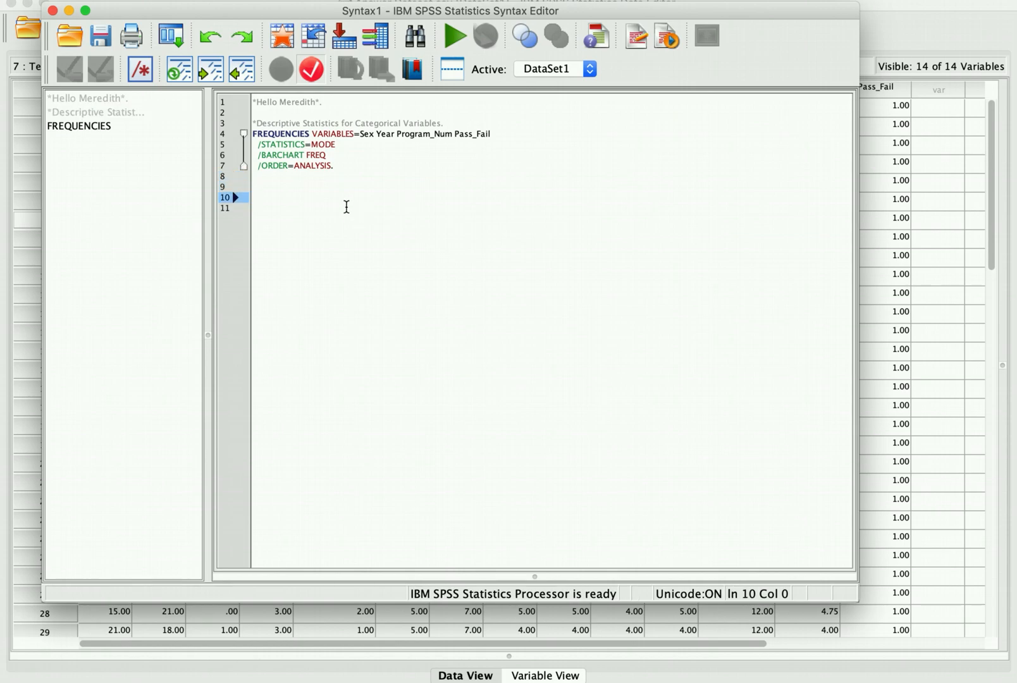
key(Up)
text(*Co)
text(onbach's Alpha)
text( for Motivation.)
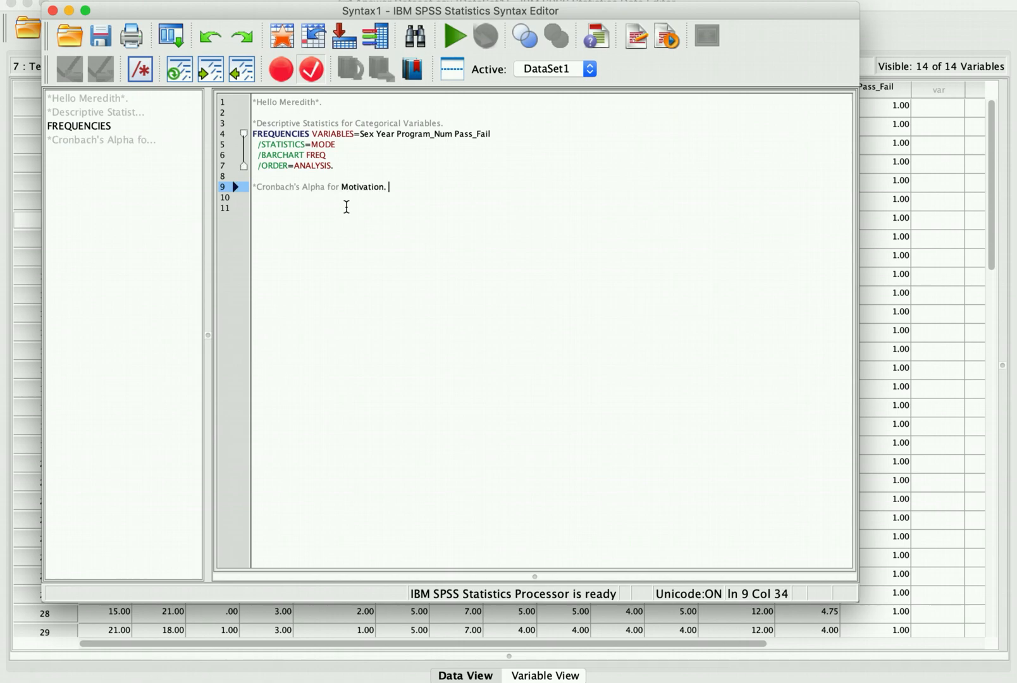
key(Return)
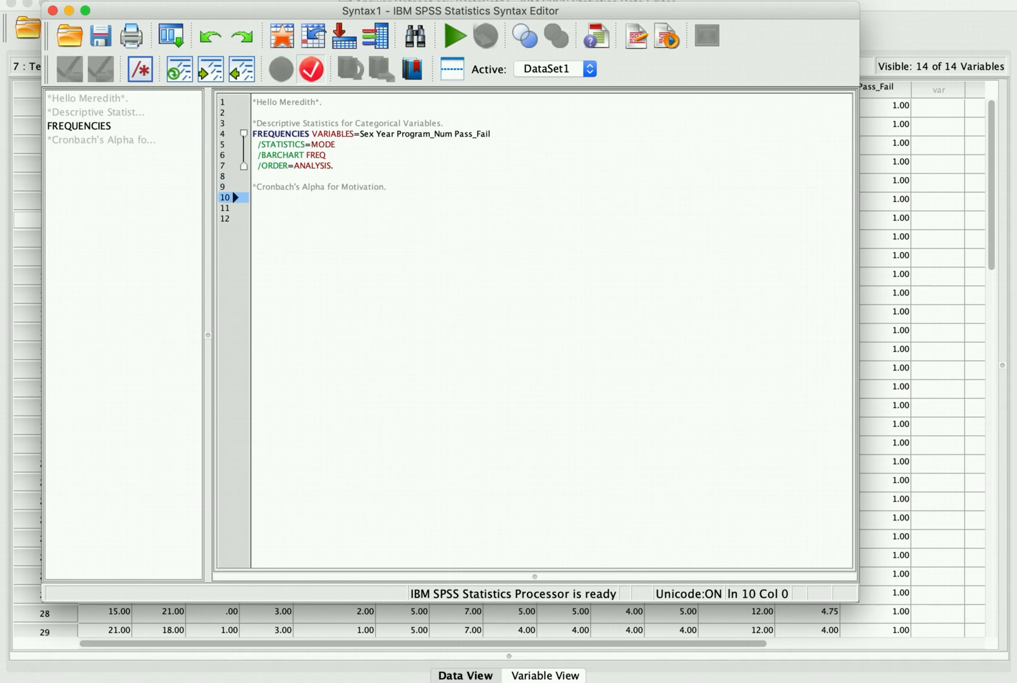
Step: Paste a RELIABILITY command for Mot1–Mot4 from Reliability Analysis under the comment
click(377, 1)
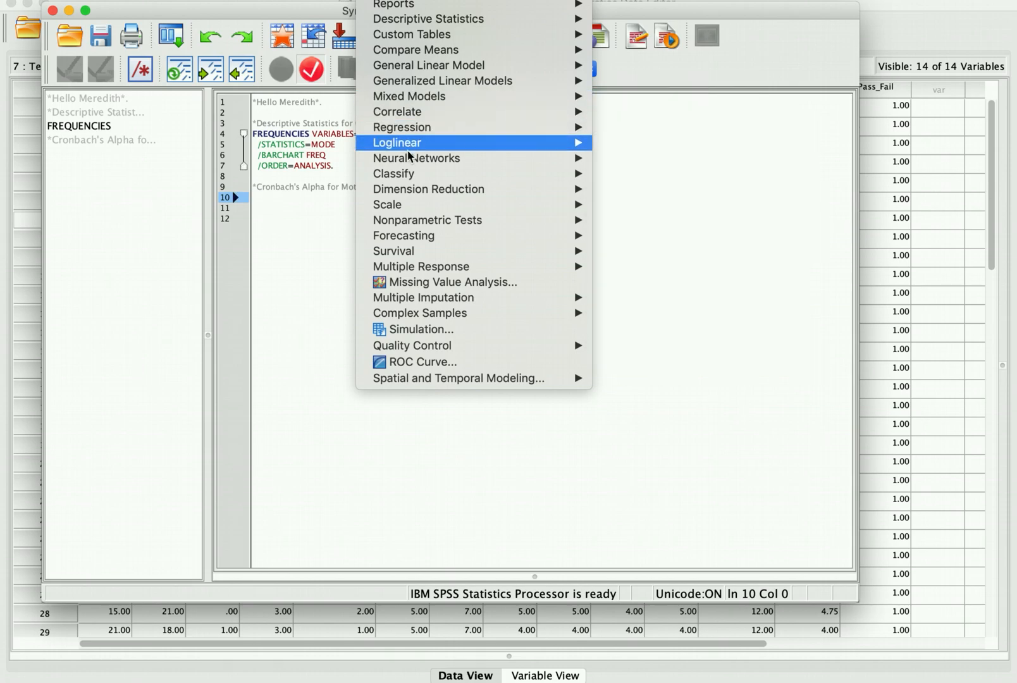
mouse_move(390, 206)
click(689, 213)
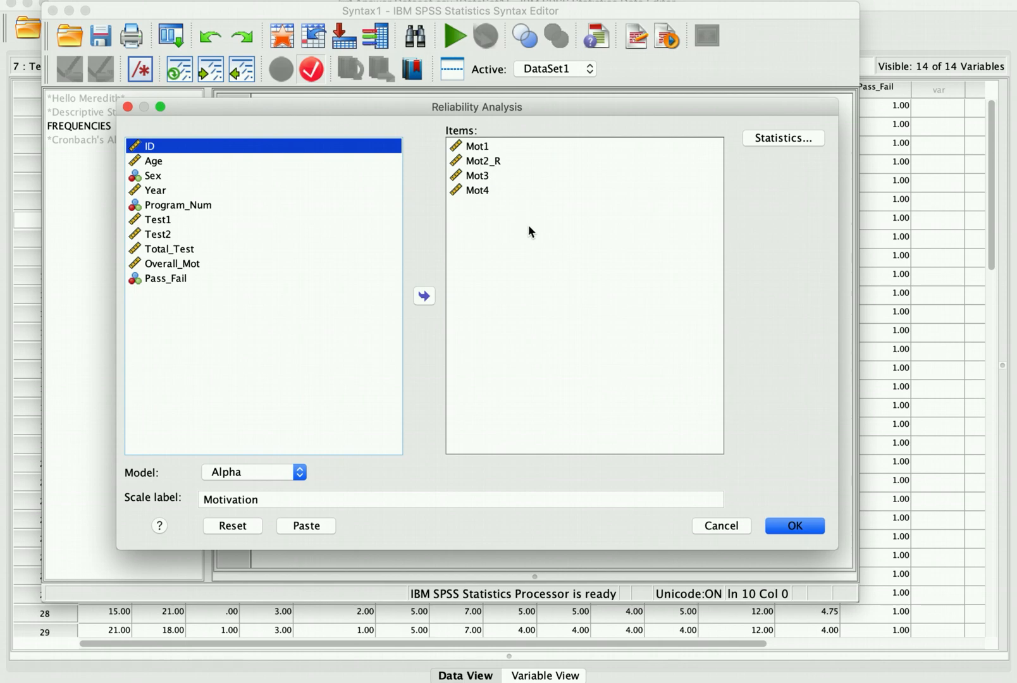
click(306, 525)
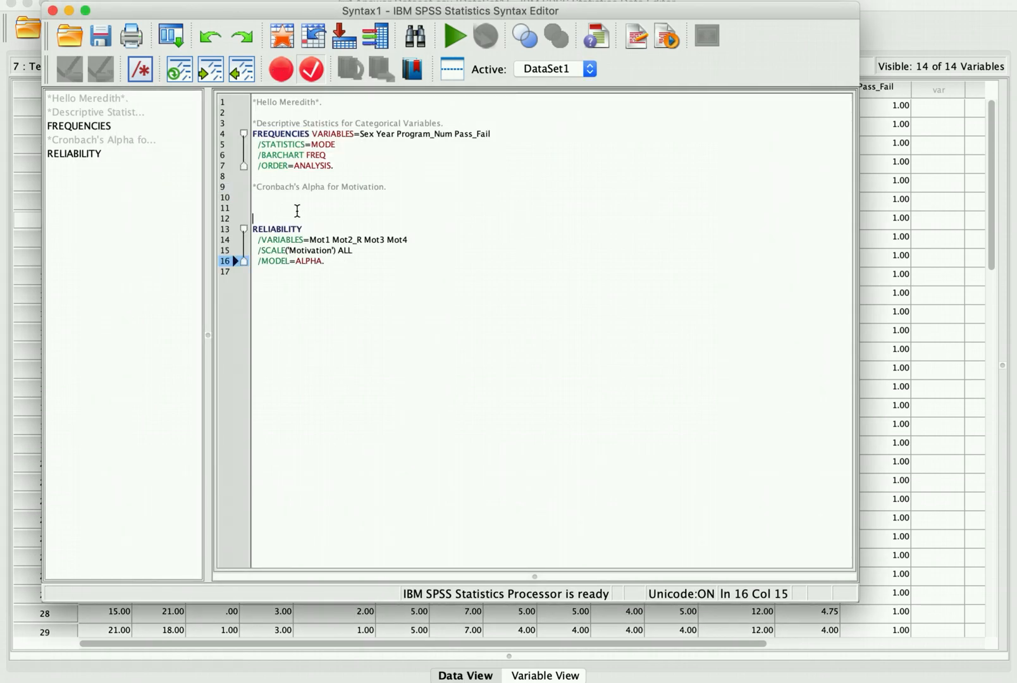
key(BackSpace)
key(BackSpace)
key(BackSpace)
Step: Run the comment and RELIABILITY lines (alpha .960), then close the output without saving
drag(377, 234, 253, 187)
click(454, 36)
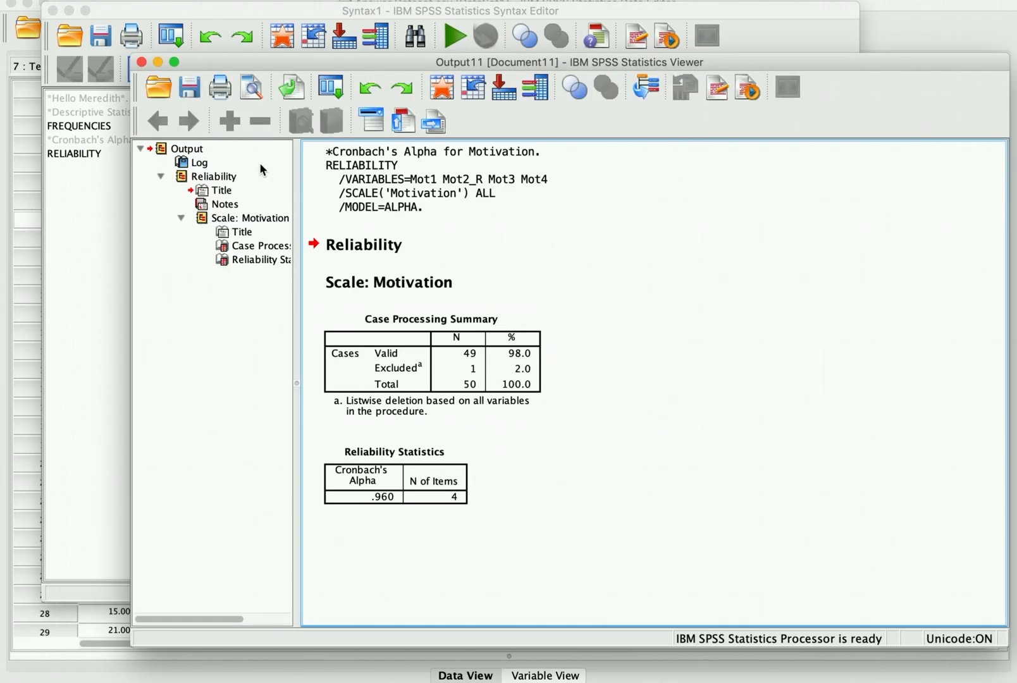
click(141, 61)
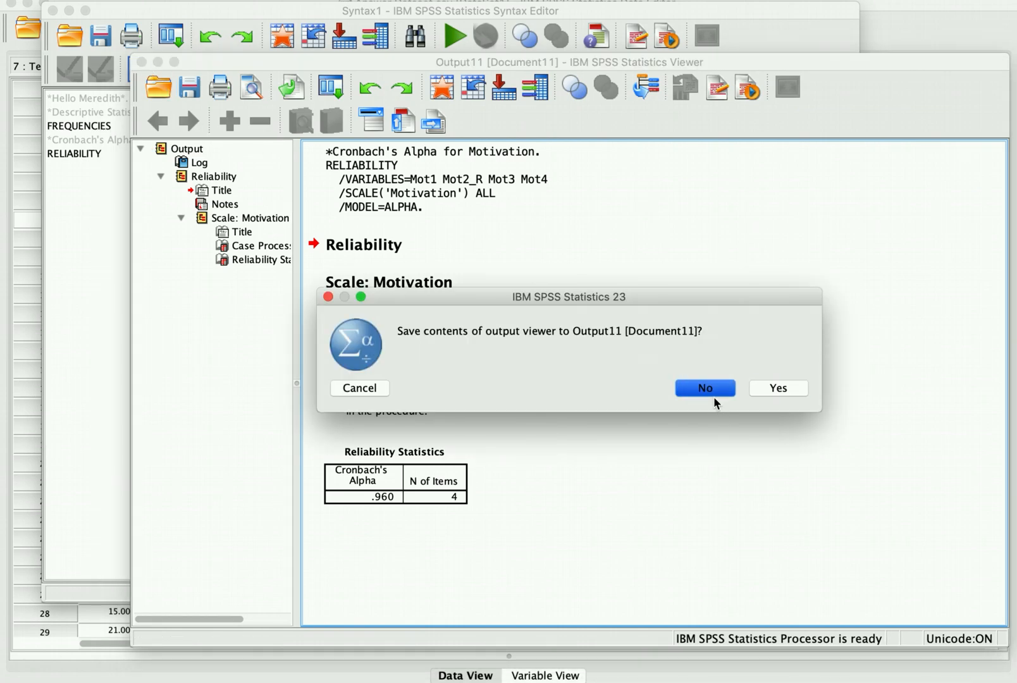
click(705, 388)
click(512, 355)
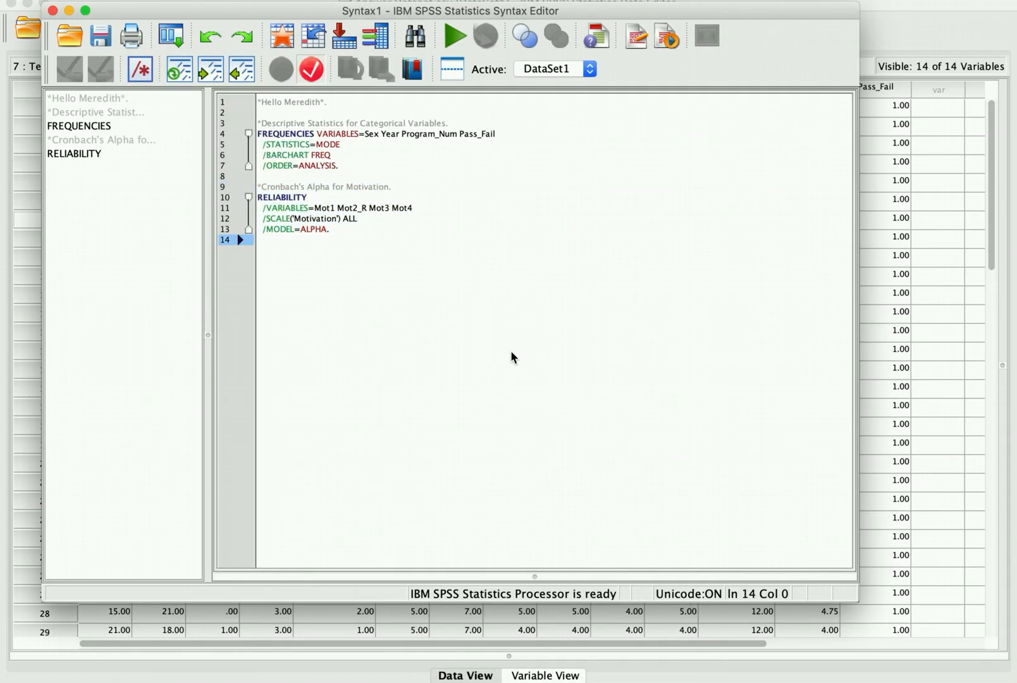
Step: Add the comment '*Descriptive statistics for numeric data.' below the RELIABILITY command
key(Return)
key(Return)
key(Up)
text(*D)
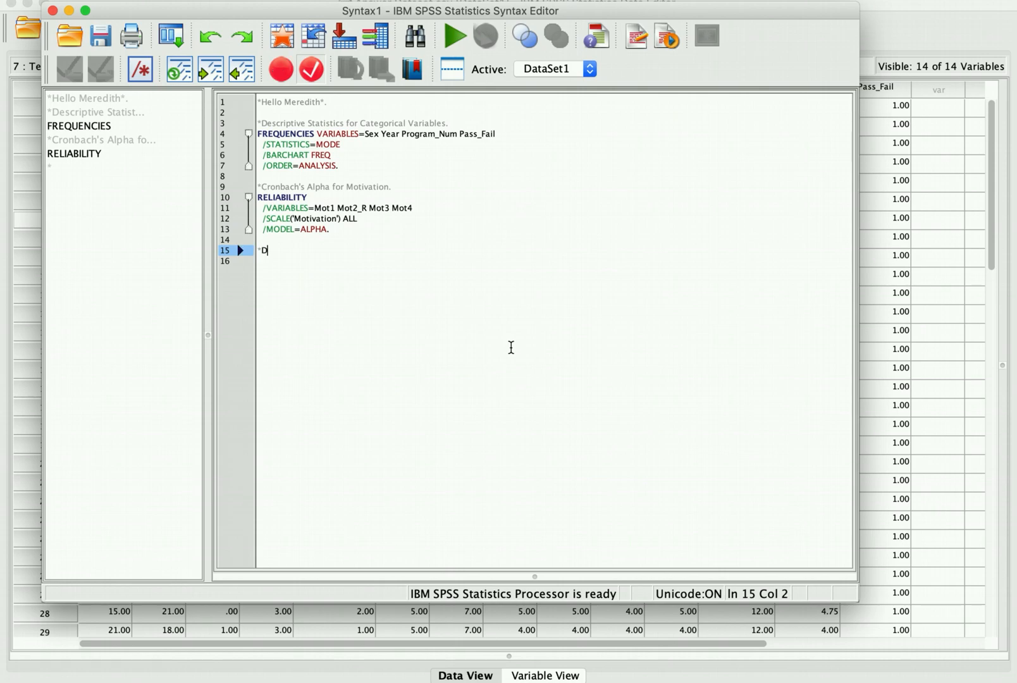
text(escriptive statist)
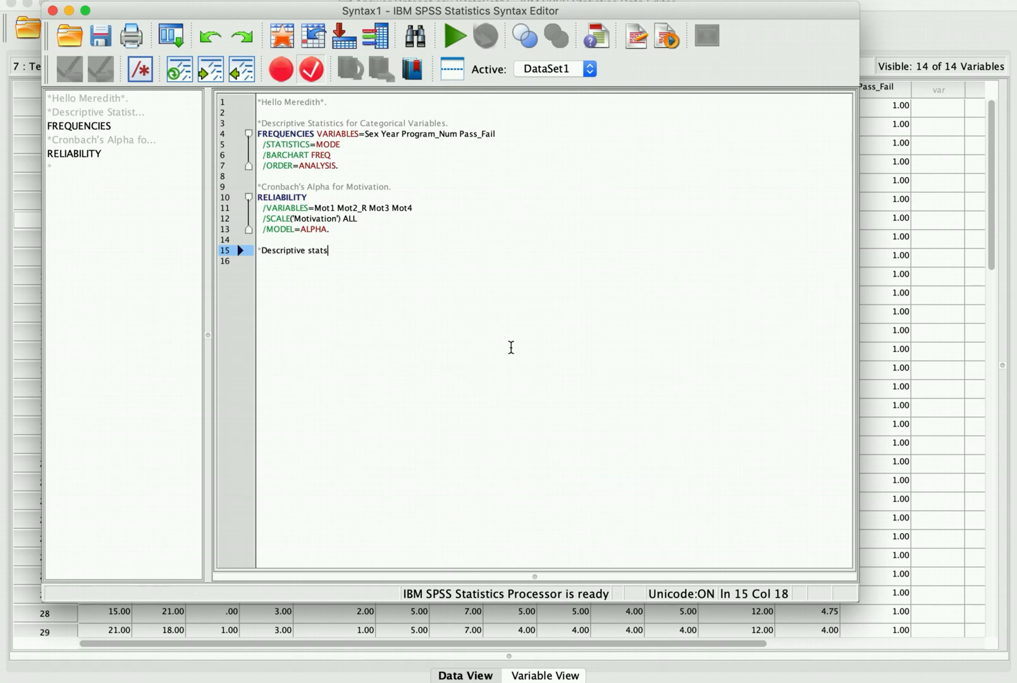
text(ics for n)
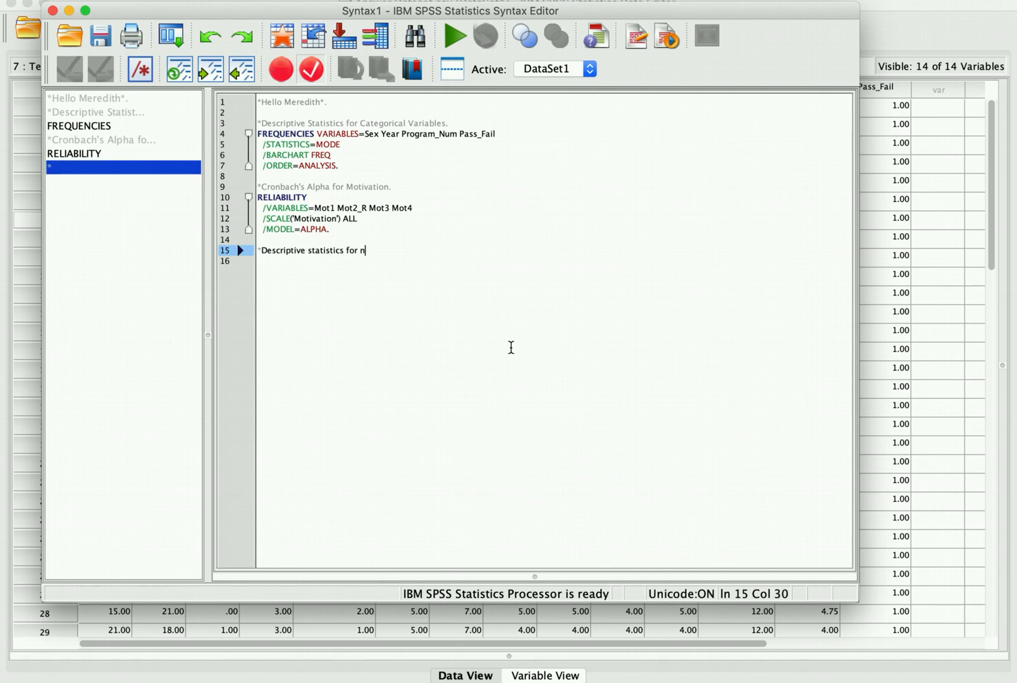
text(umeric data.)
key(Return)
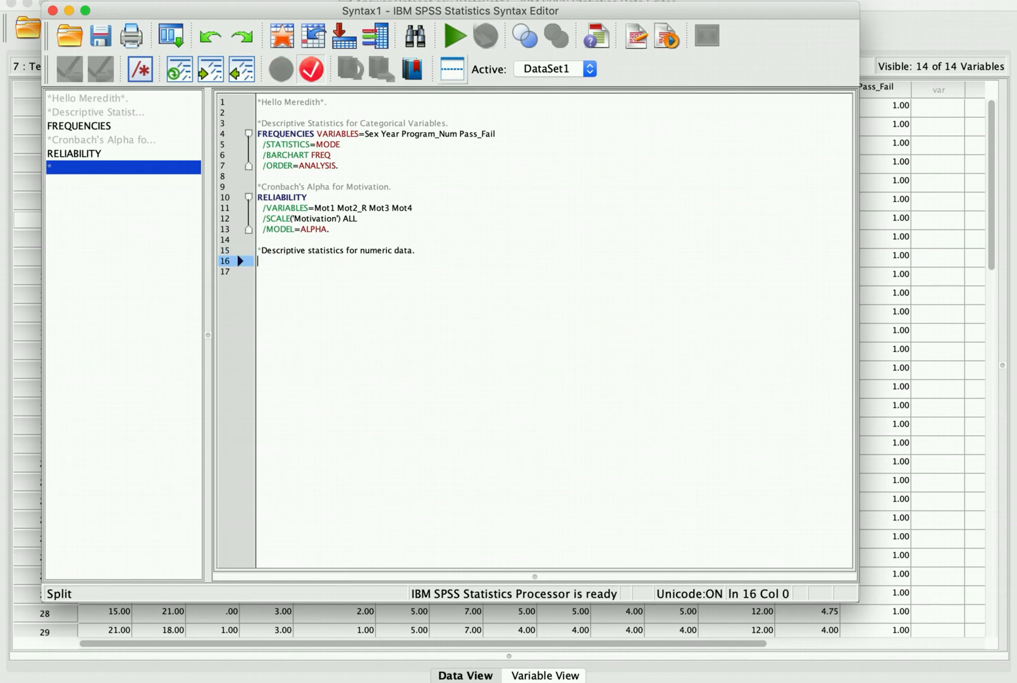
Step: Paste a DESCRIPTIVES command for Age, Total_Test and Overall_Mot under the comment
click(387, 1)
mouse_move(404, 37)
mouse_move(443, 19)
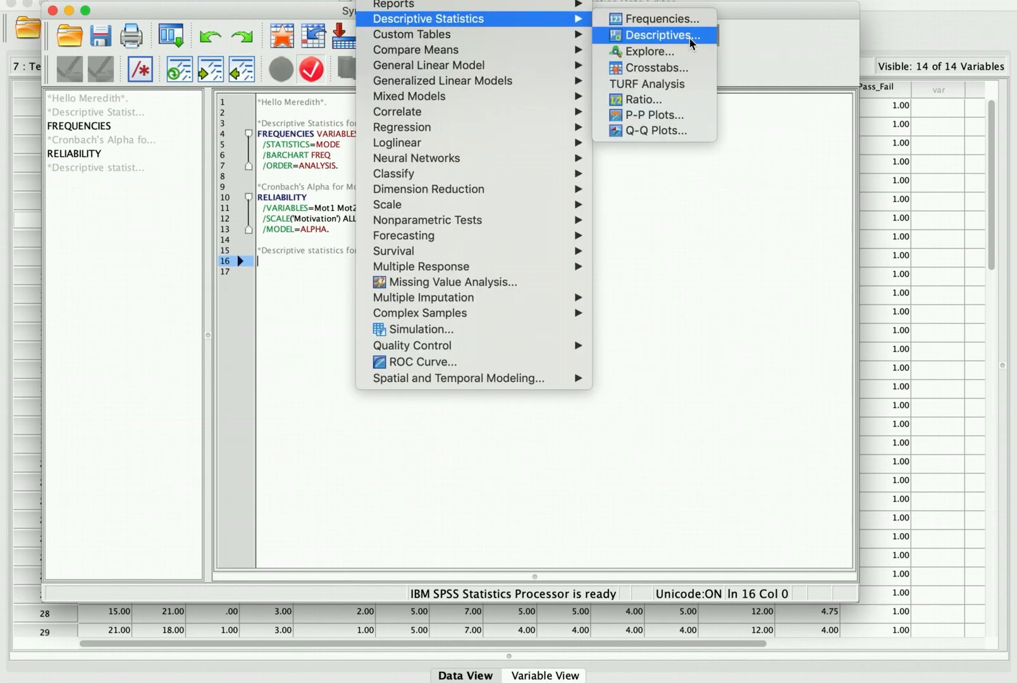
click(633, 35)
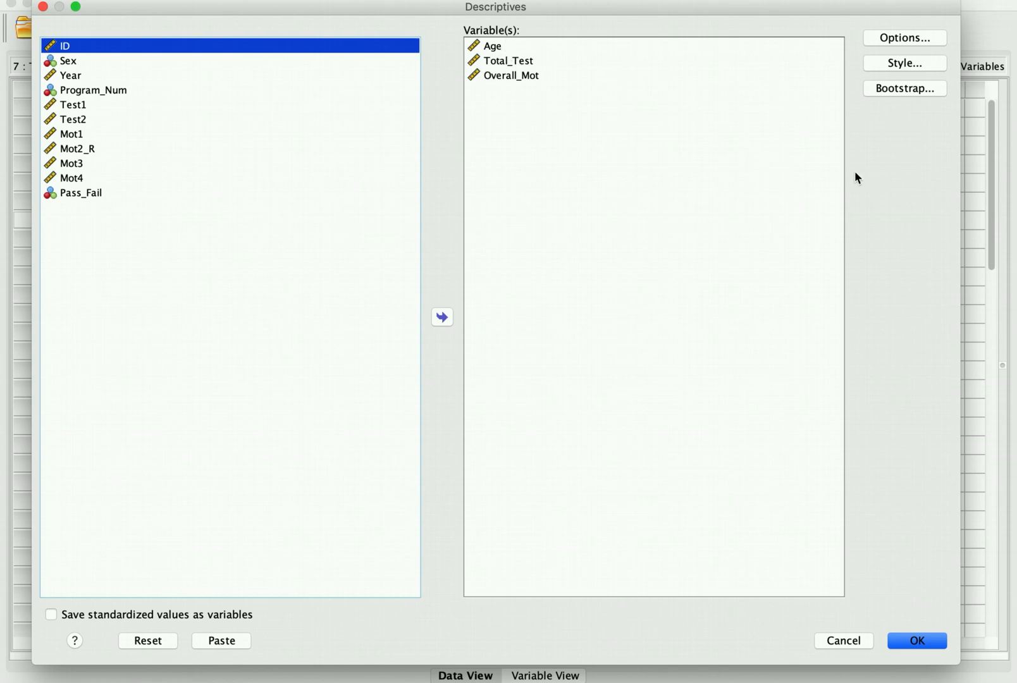
click(242, 640)
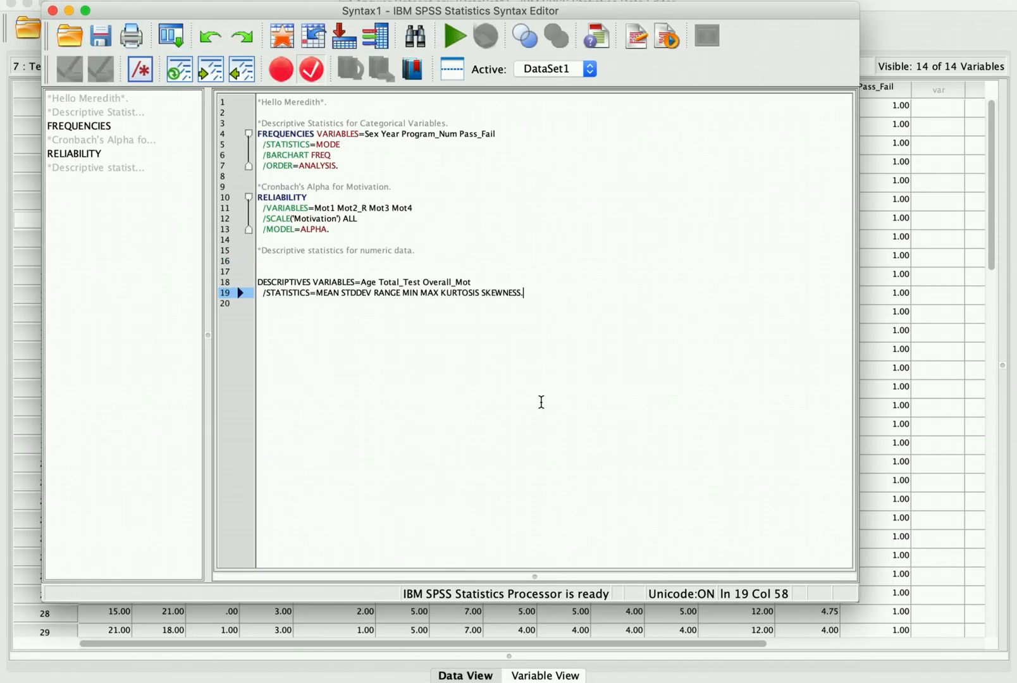
click(307, 269)
key(BackSpace)
key(BackSpace)
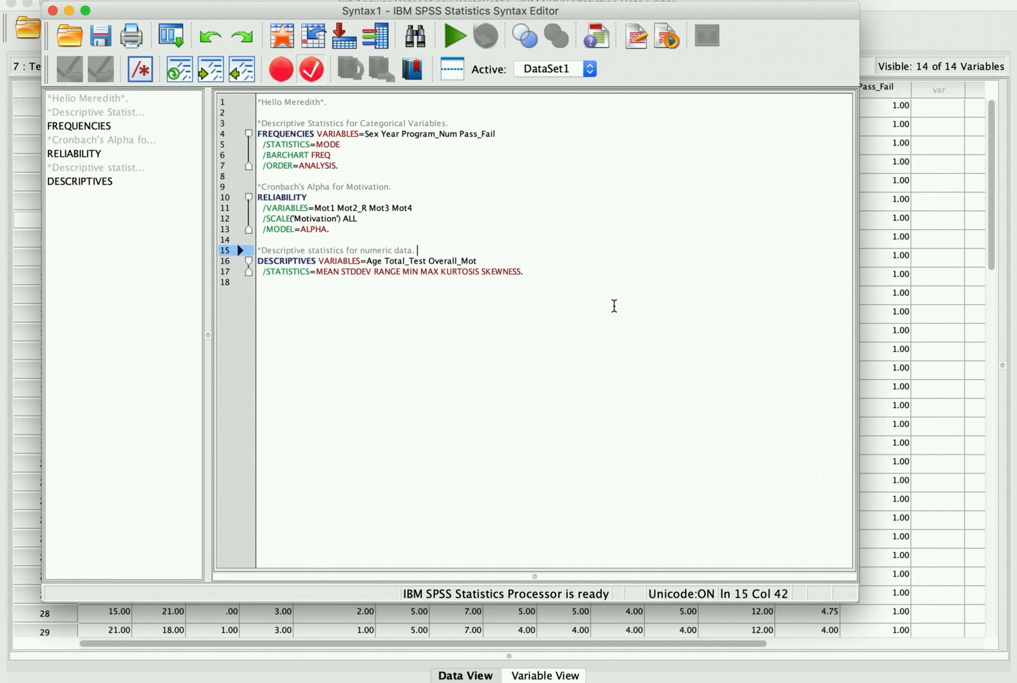
Step: Run the whole syntax script, then close the output without saving
drag(627, 315, 241, 112)
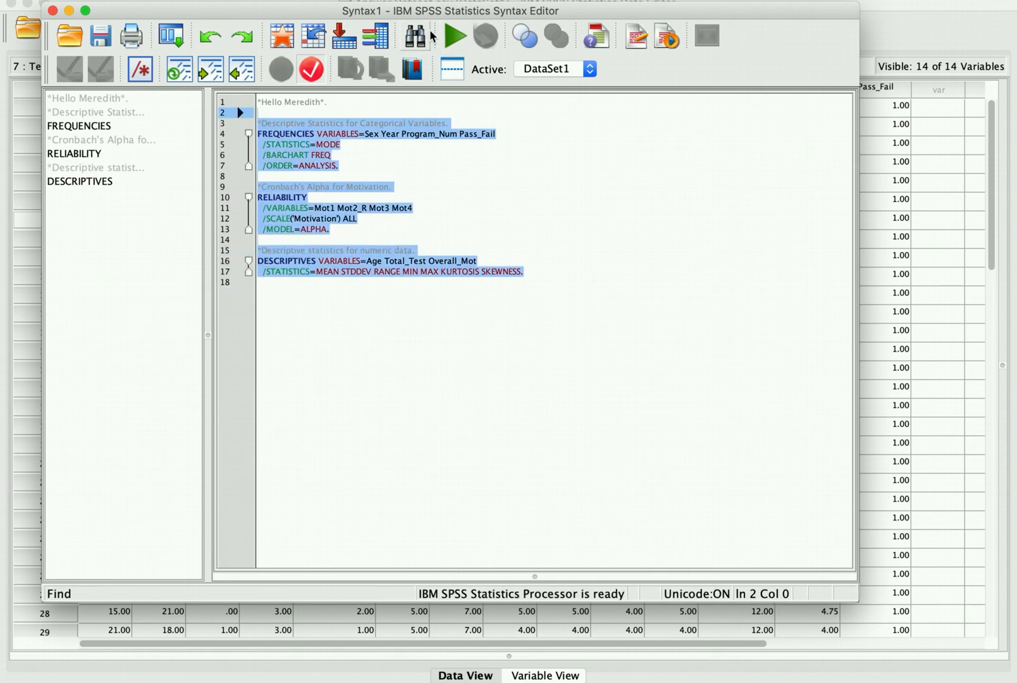
click(451, 36)
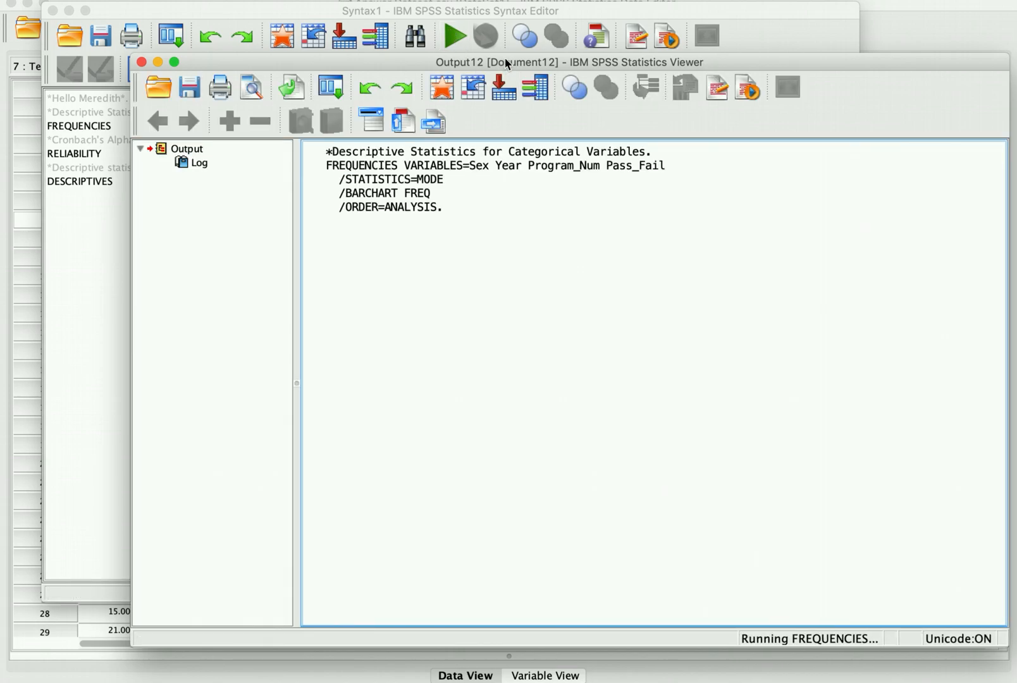
drag(505, 67, 434, 35)
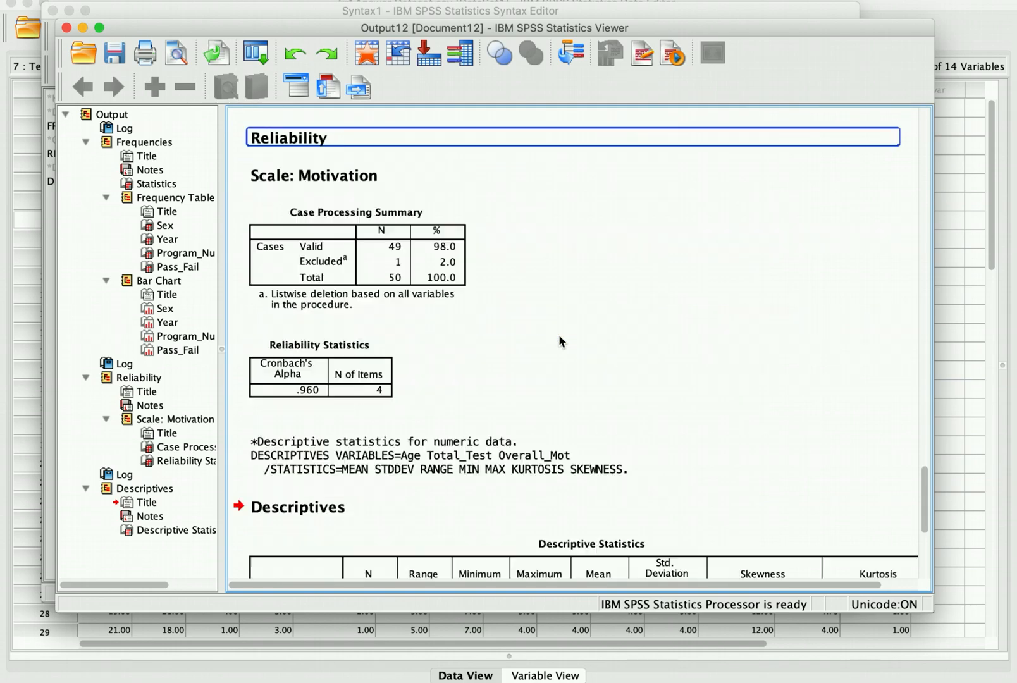
scroll(560, 342, right, 2)
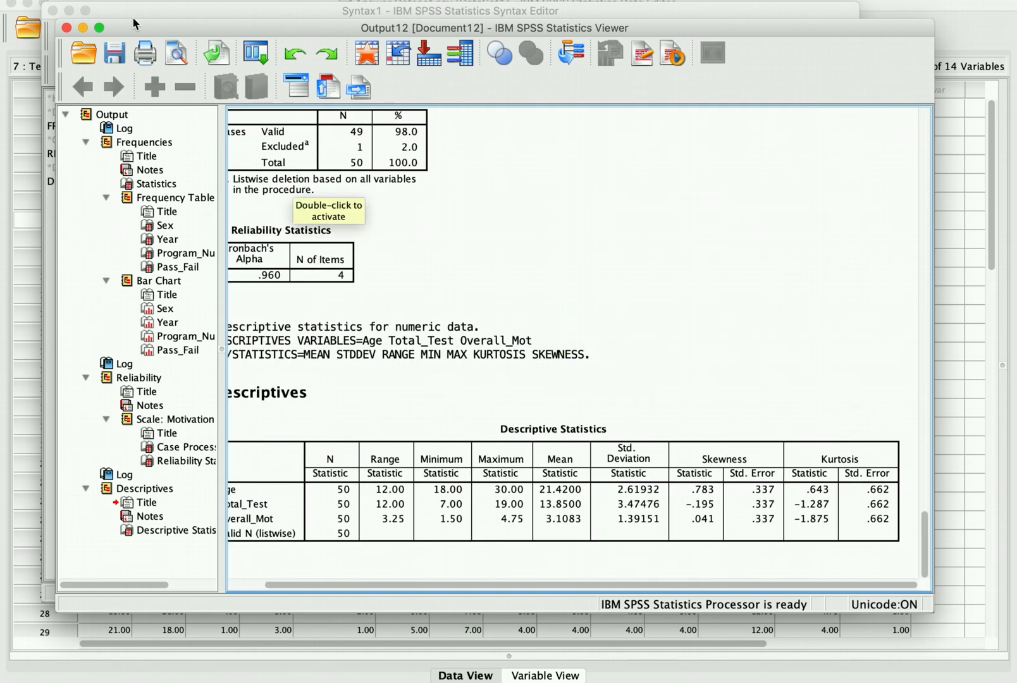
click(66, 29)
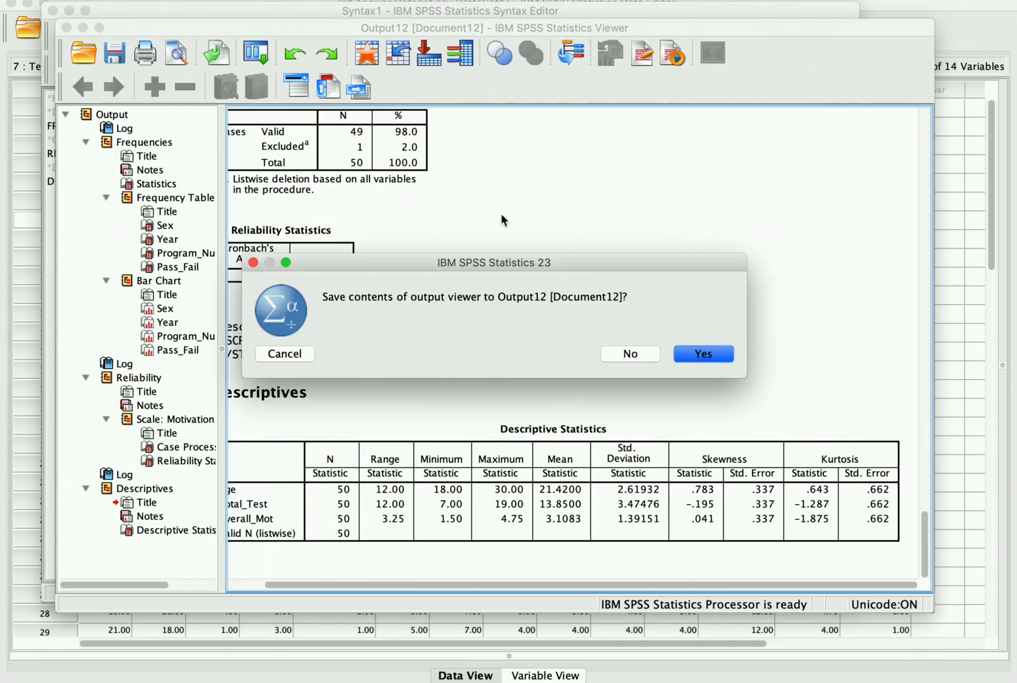
click(633, 355)
click(533, 325)
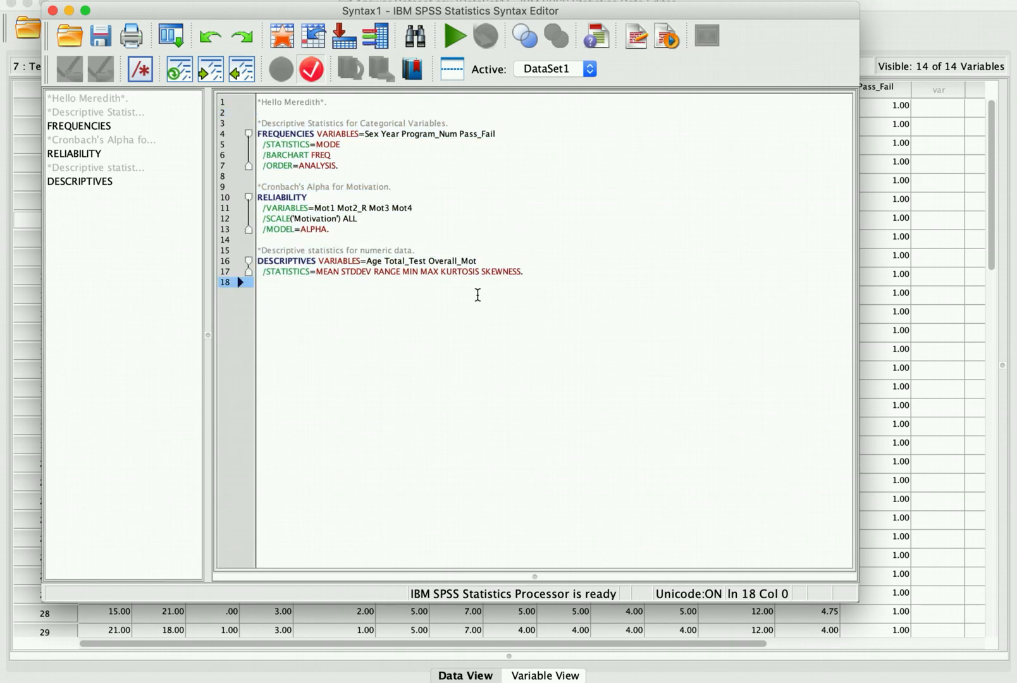
Step: Insert a '*Project Goal #2:' comment line under the first comment
click(347, 109)
key(Return)
key(Return)
key(Up)
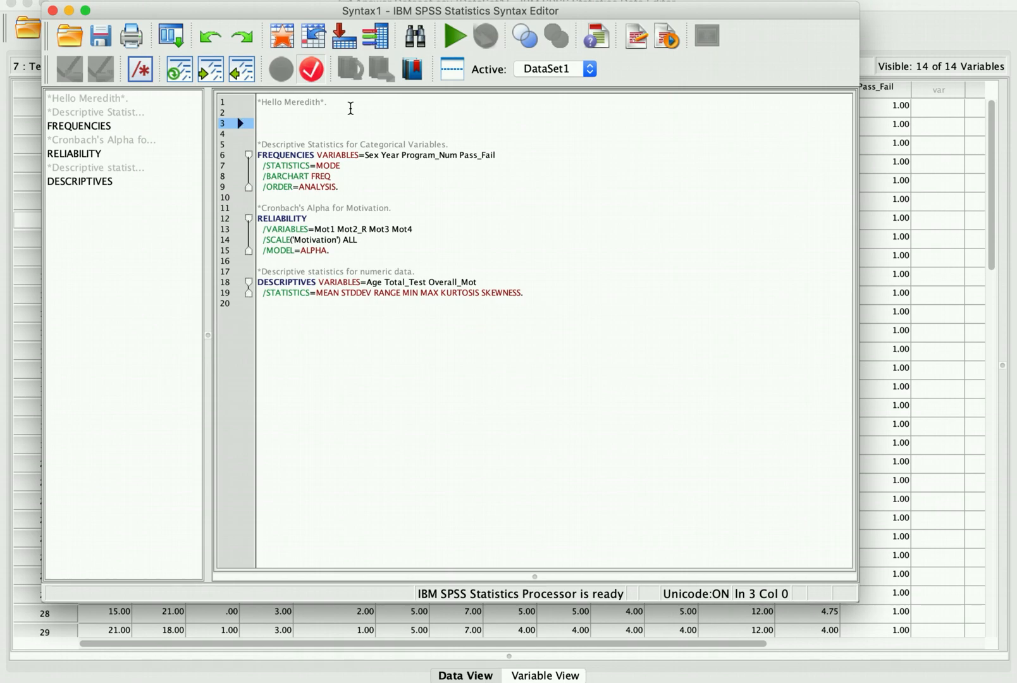
text(*Project Coal #1)
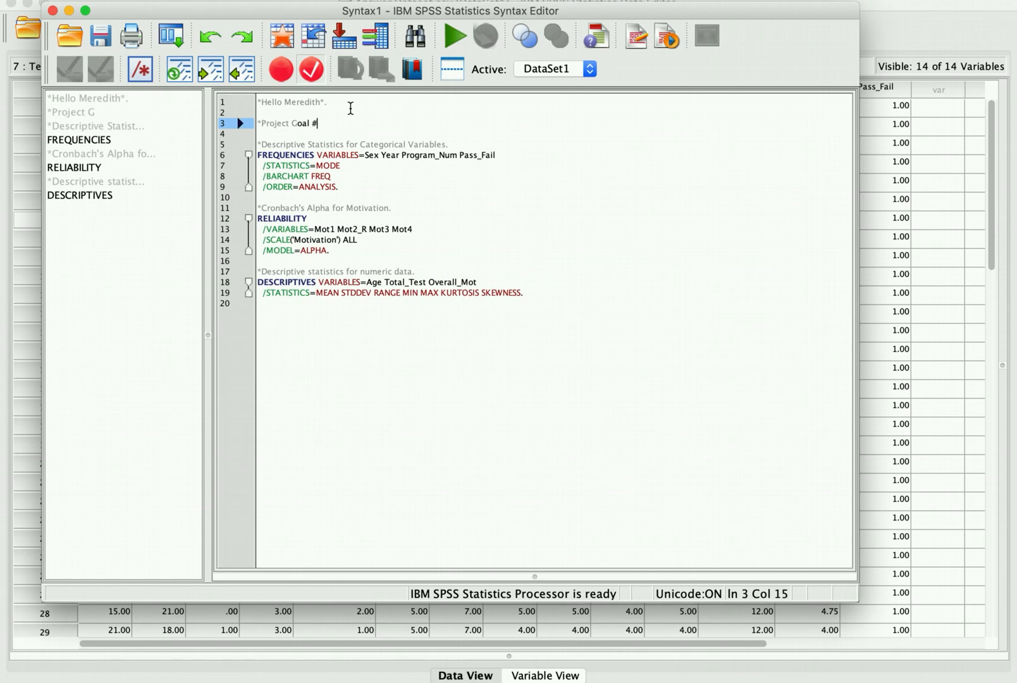
key(BackSpace)
text(2:)
key(Return)
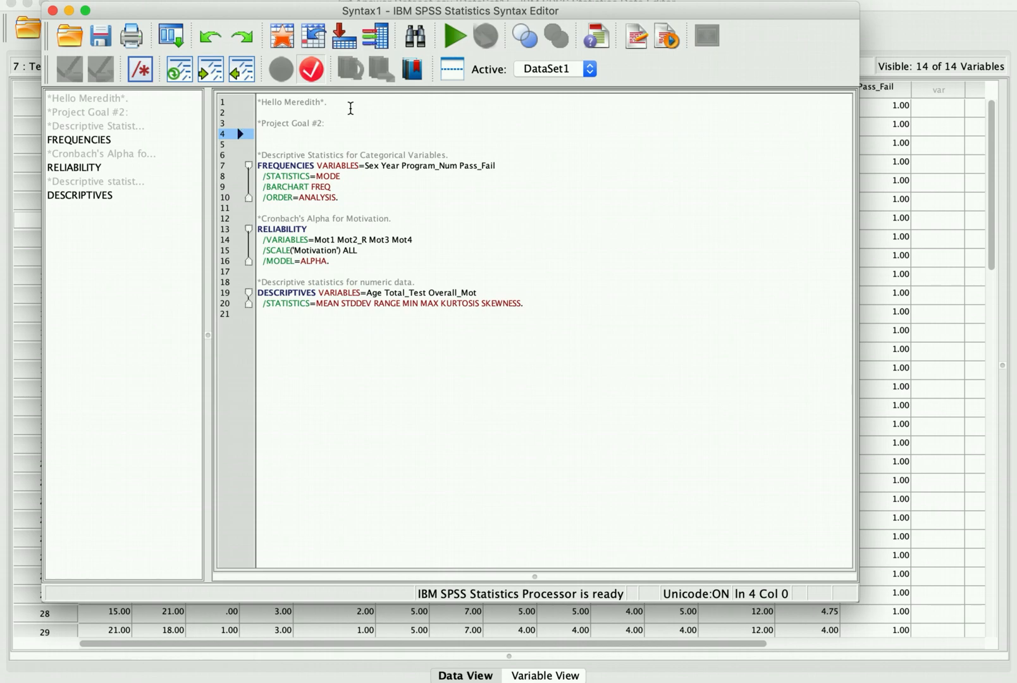
Step: Add a '*Project Goal #3:' comment line below the Project Goal #2 heading
key(Return)
key(Return)
key(BackSpace)
text(*Project Goal #3:)
key(Return)
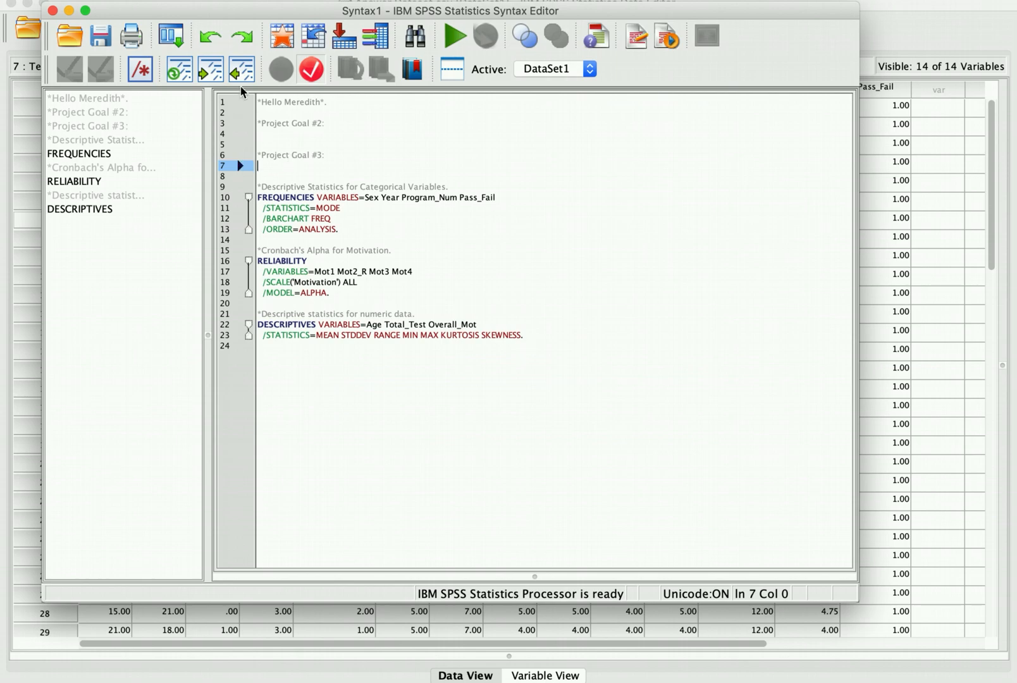
click(146, 0)
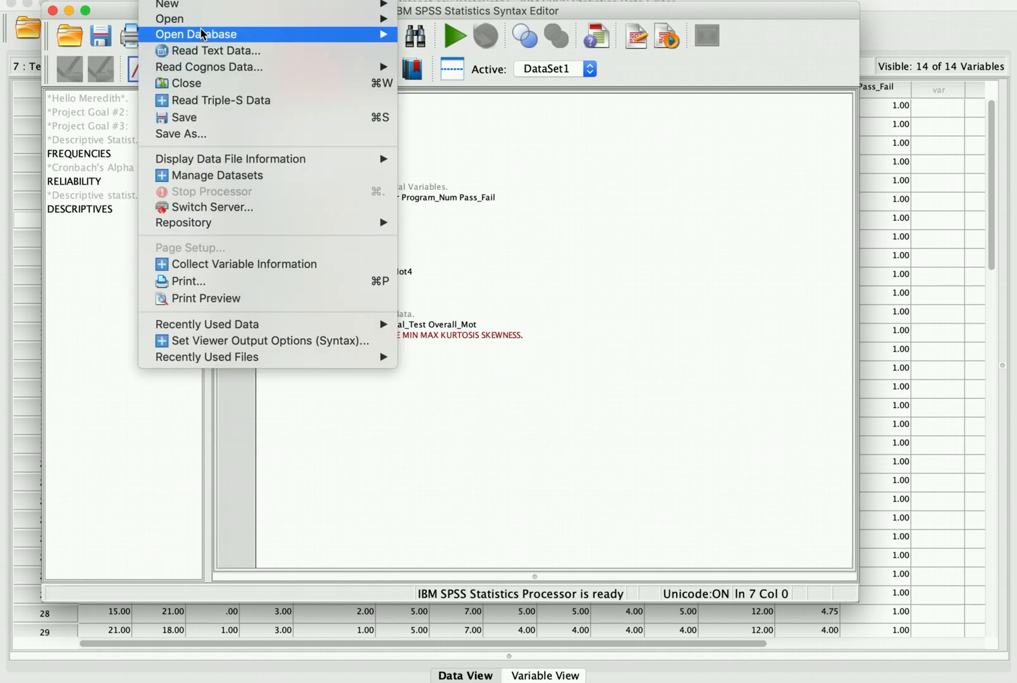
click(431, 433)
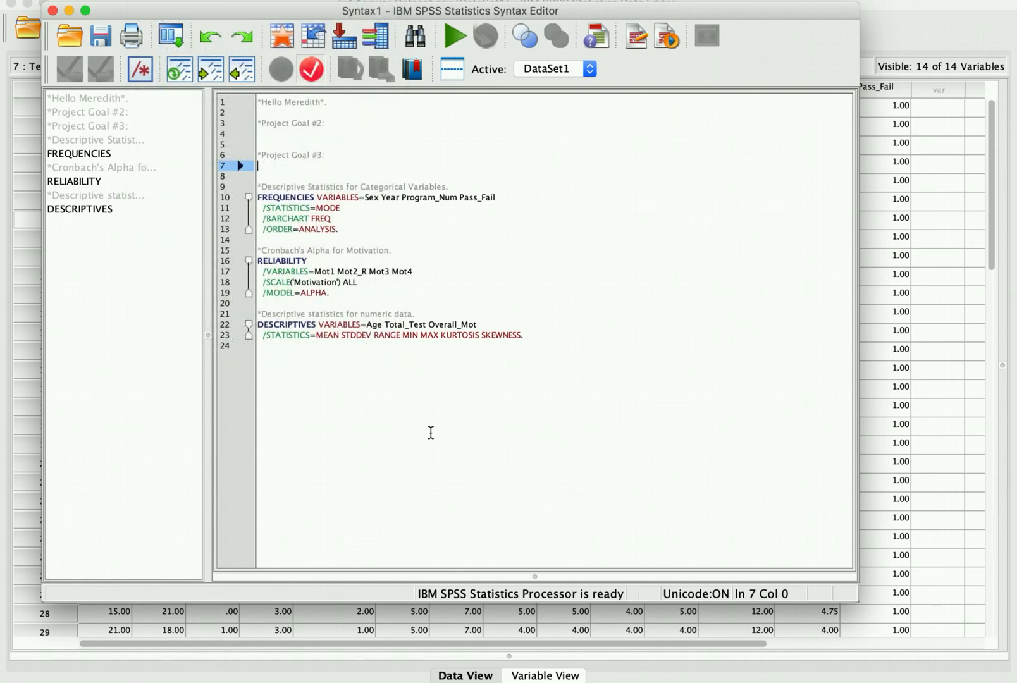